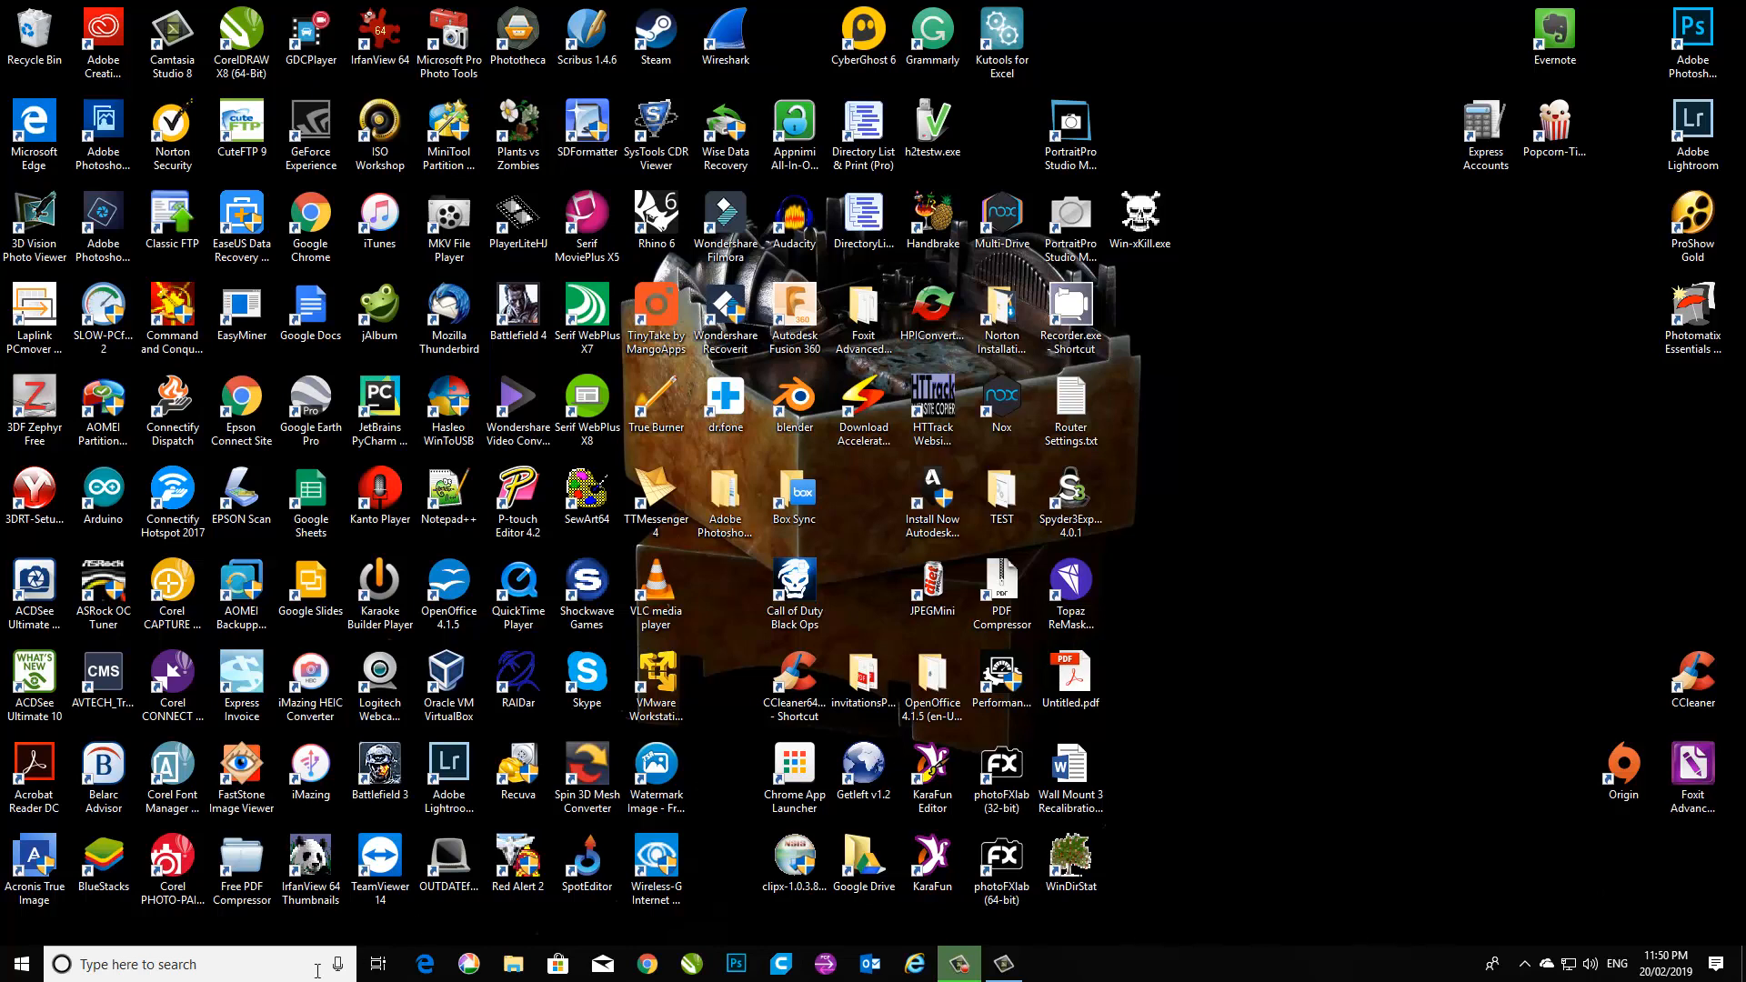
Open Microsoft Publisher and create a new blank A4 portrait publication.
{"action": "left_click", "coordinate": [221, 955]}
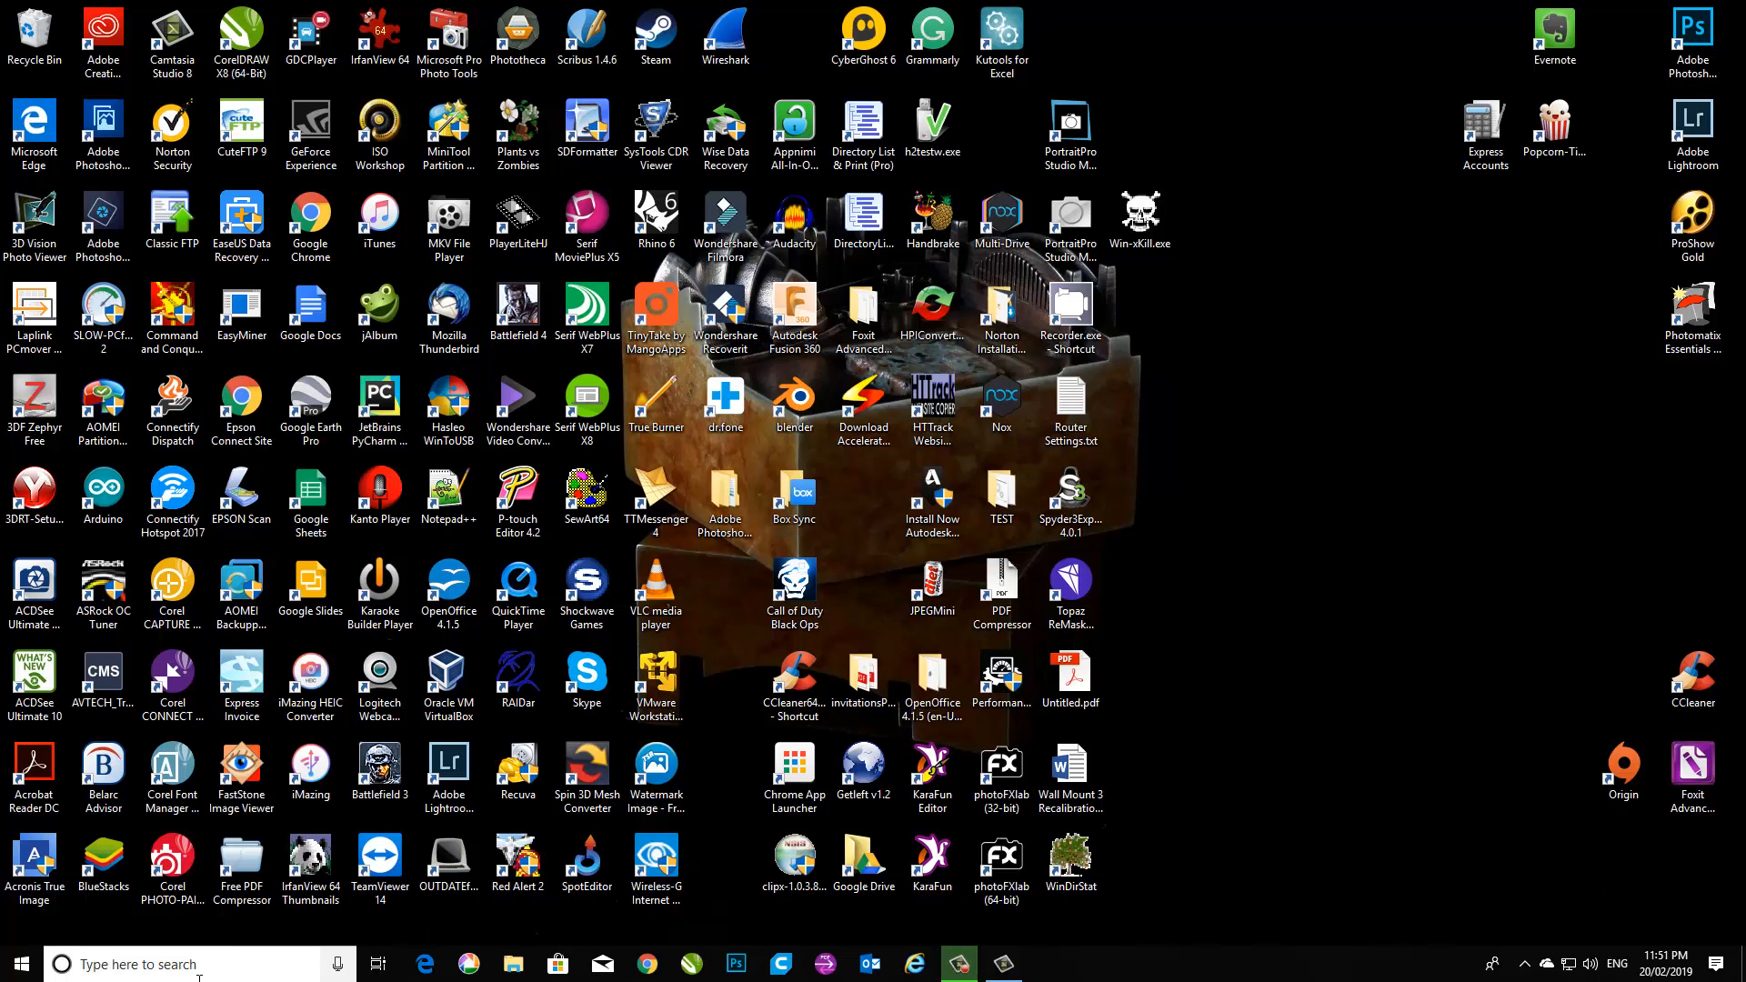
{"action": "type", "text": "pub"}
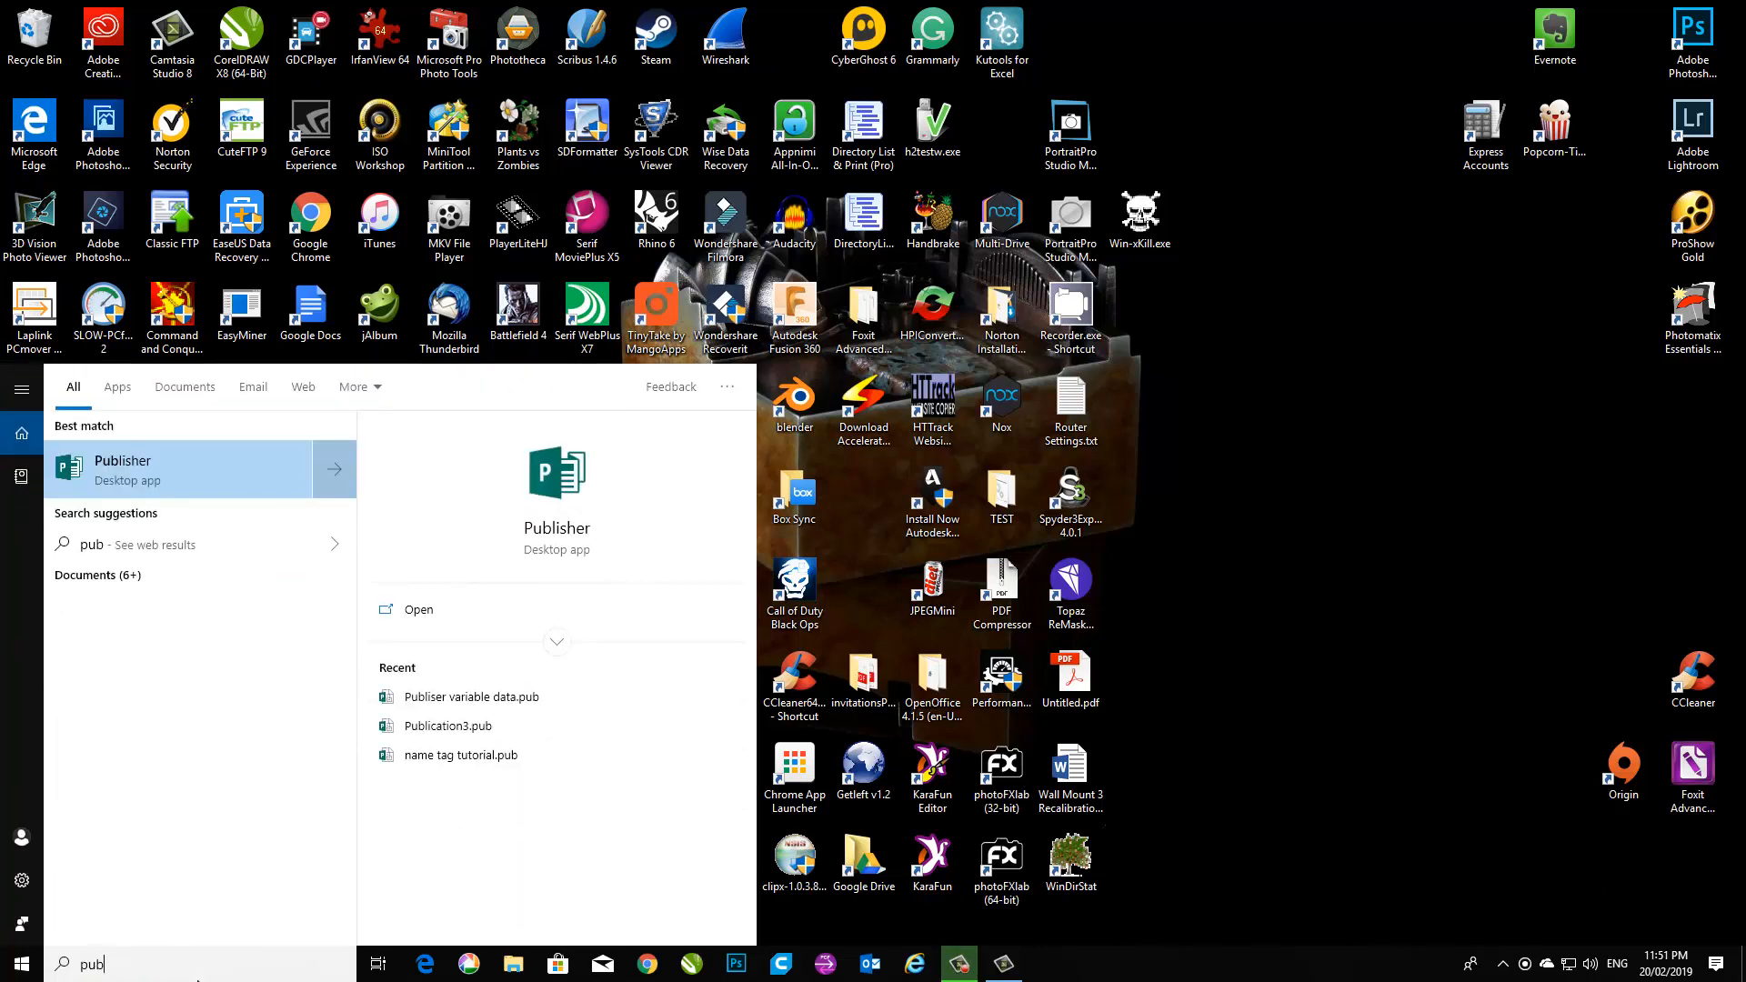
{"action": "key", "text": "Return"}
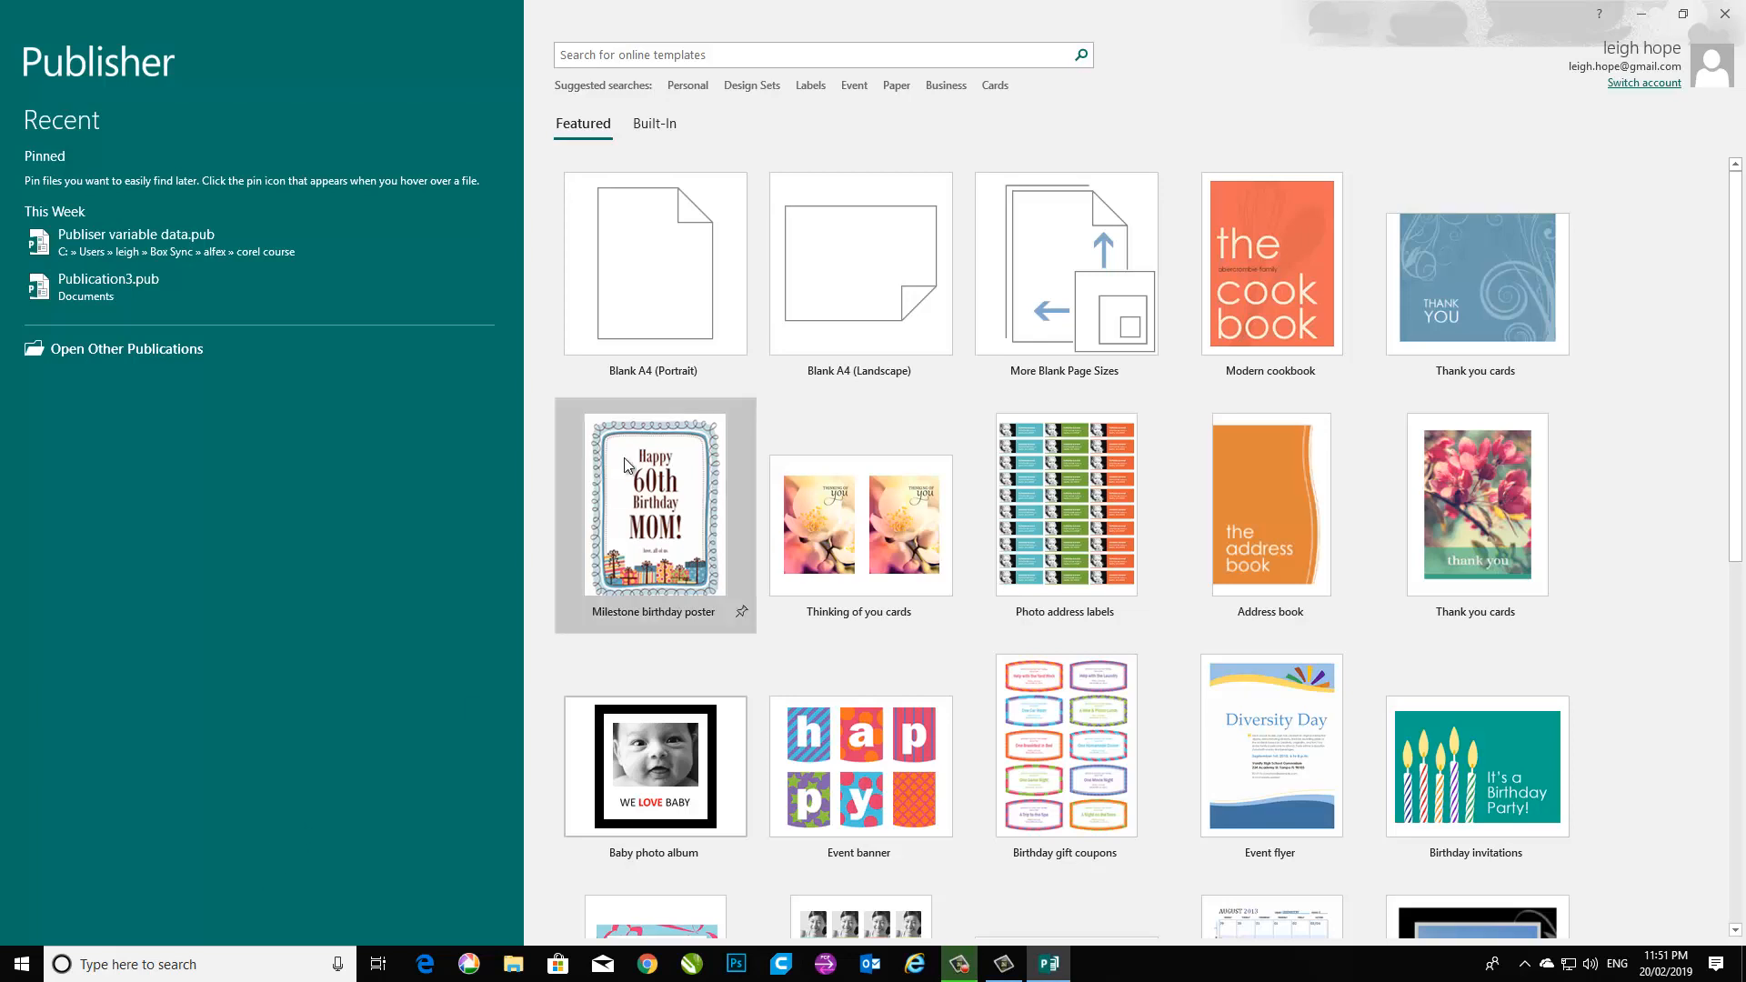
{"action": "left_click", "coordinate": [684, 262]}
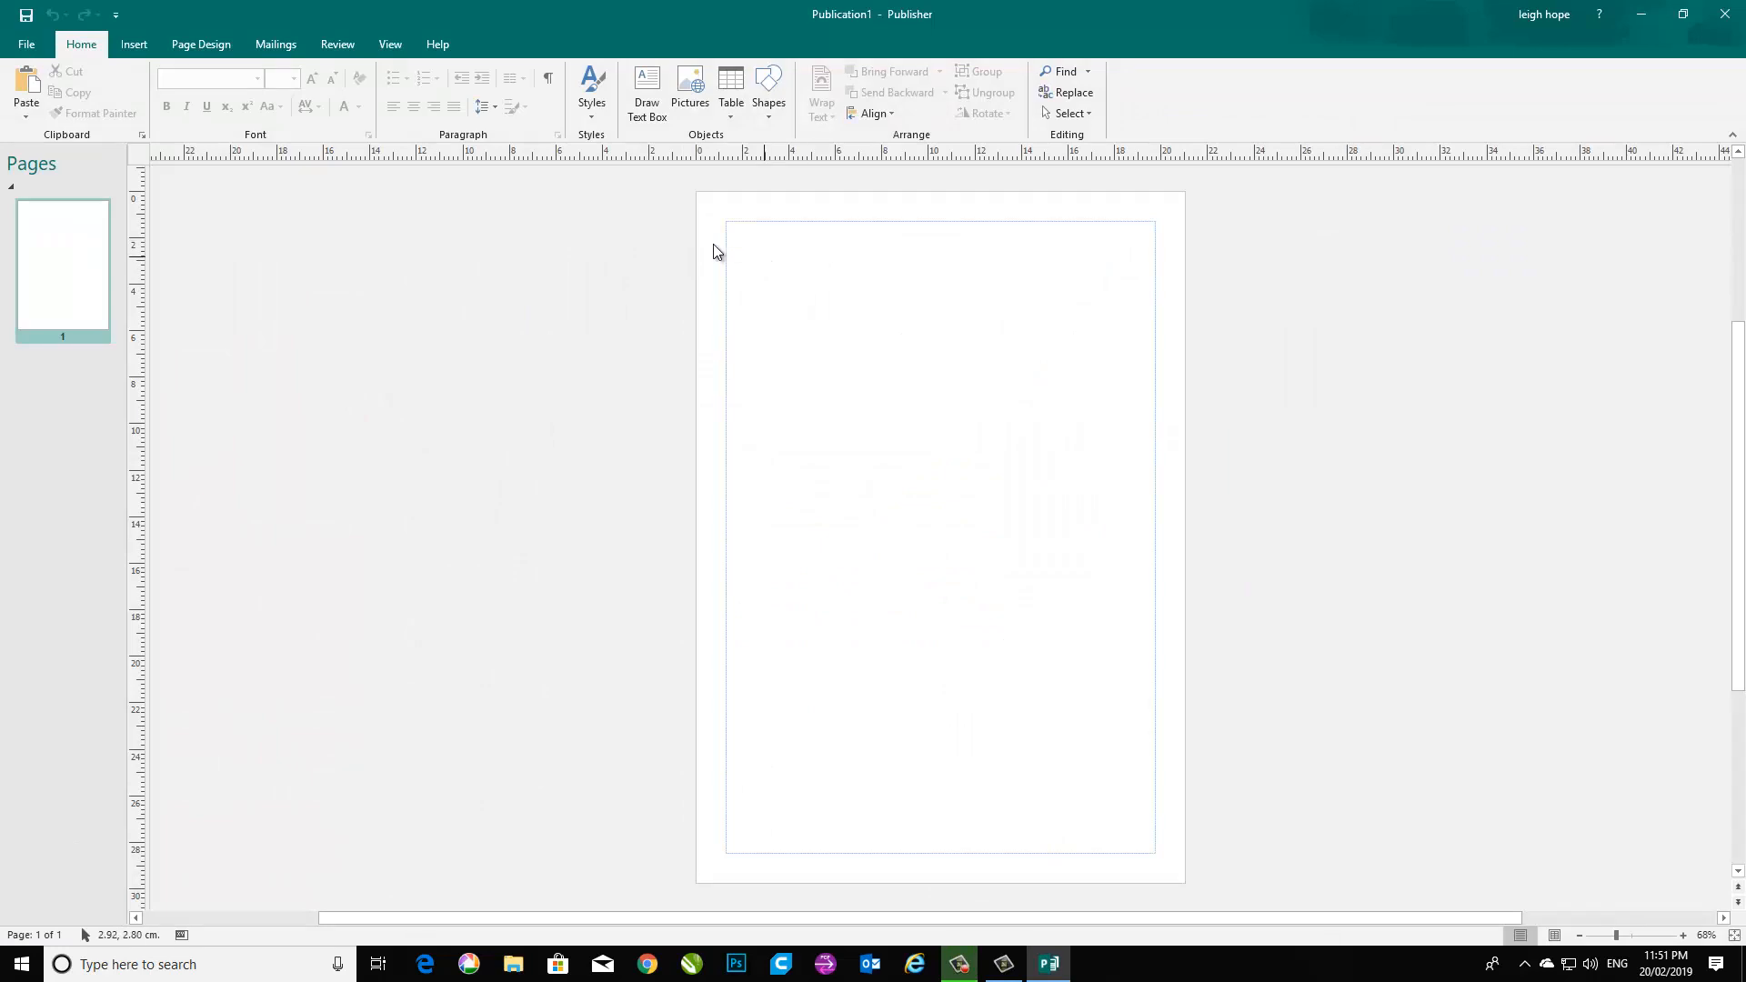
Start a new custom page size called "name badge" with a width of 10 cm and a height of 4 cm.
{"action": "left_click", "coordinate": [200, 46]}
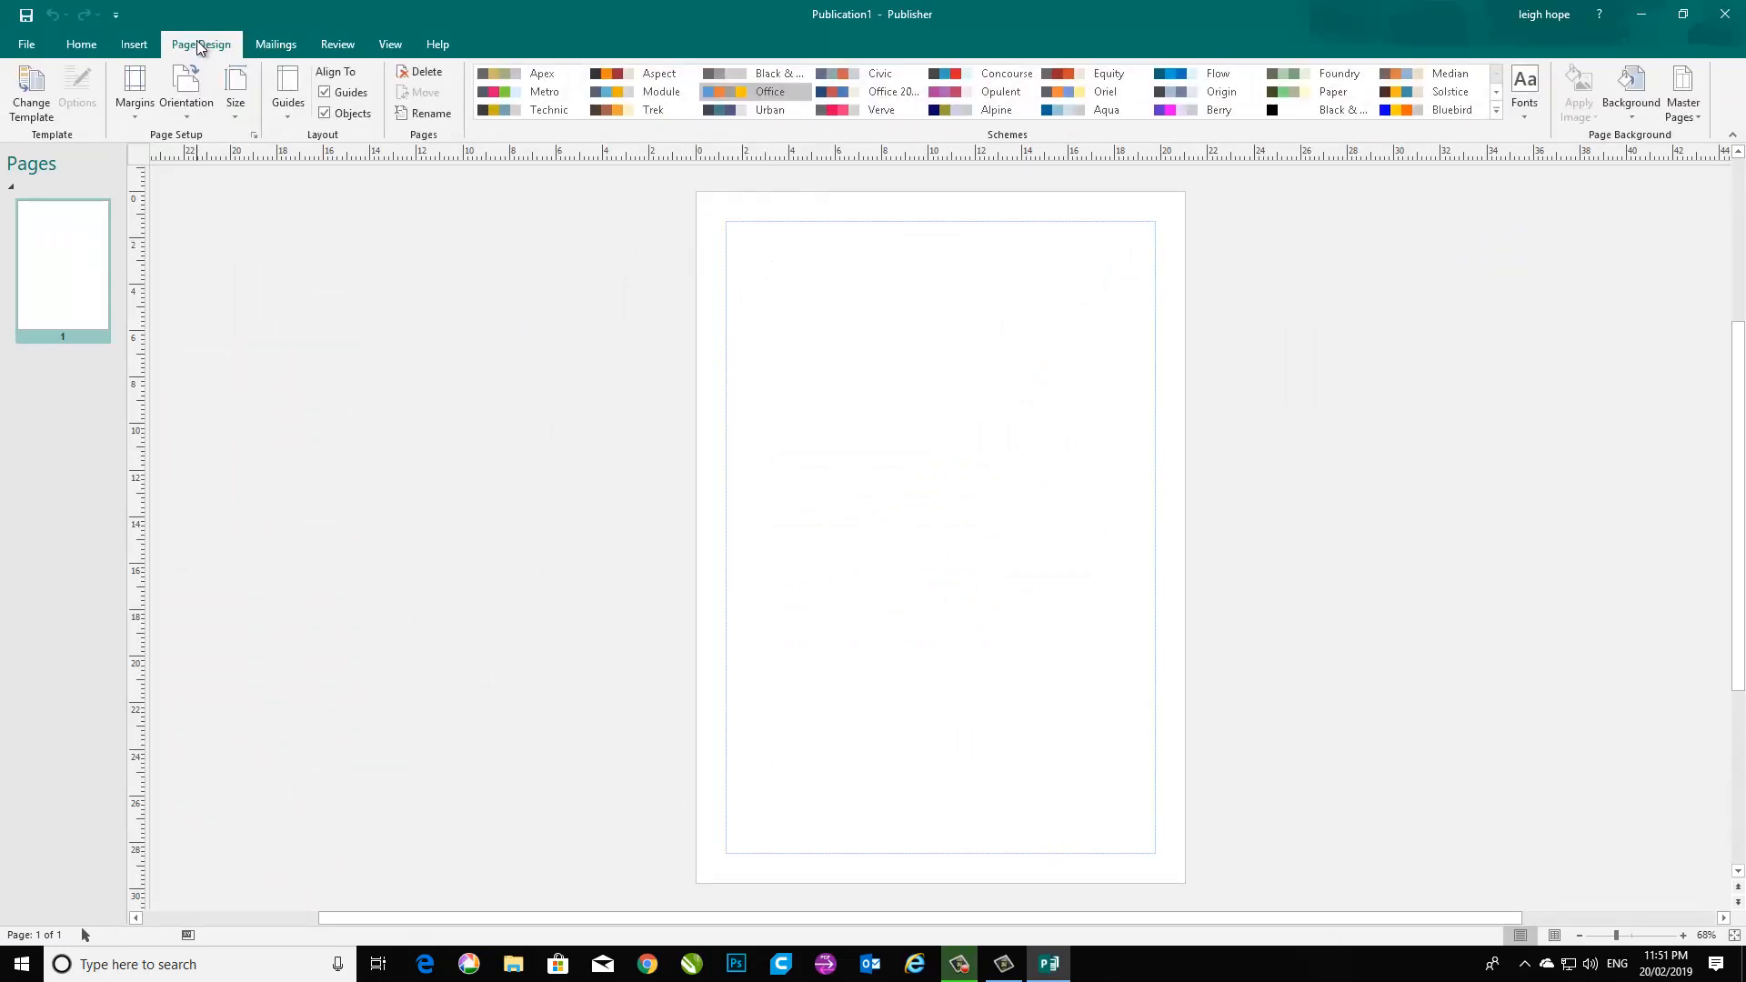
{"action": "left_click", "coordinate": [242, 108]}
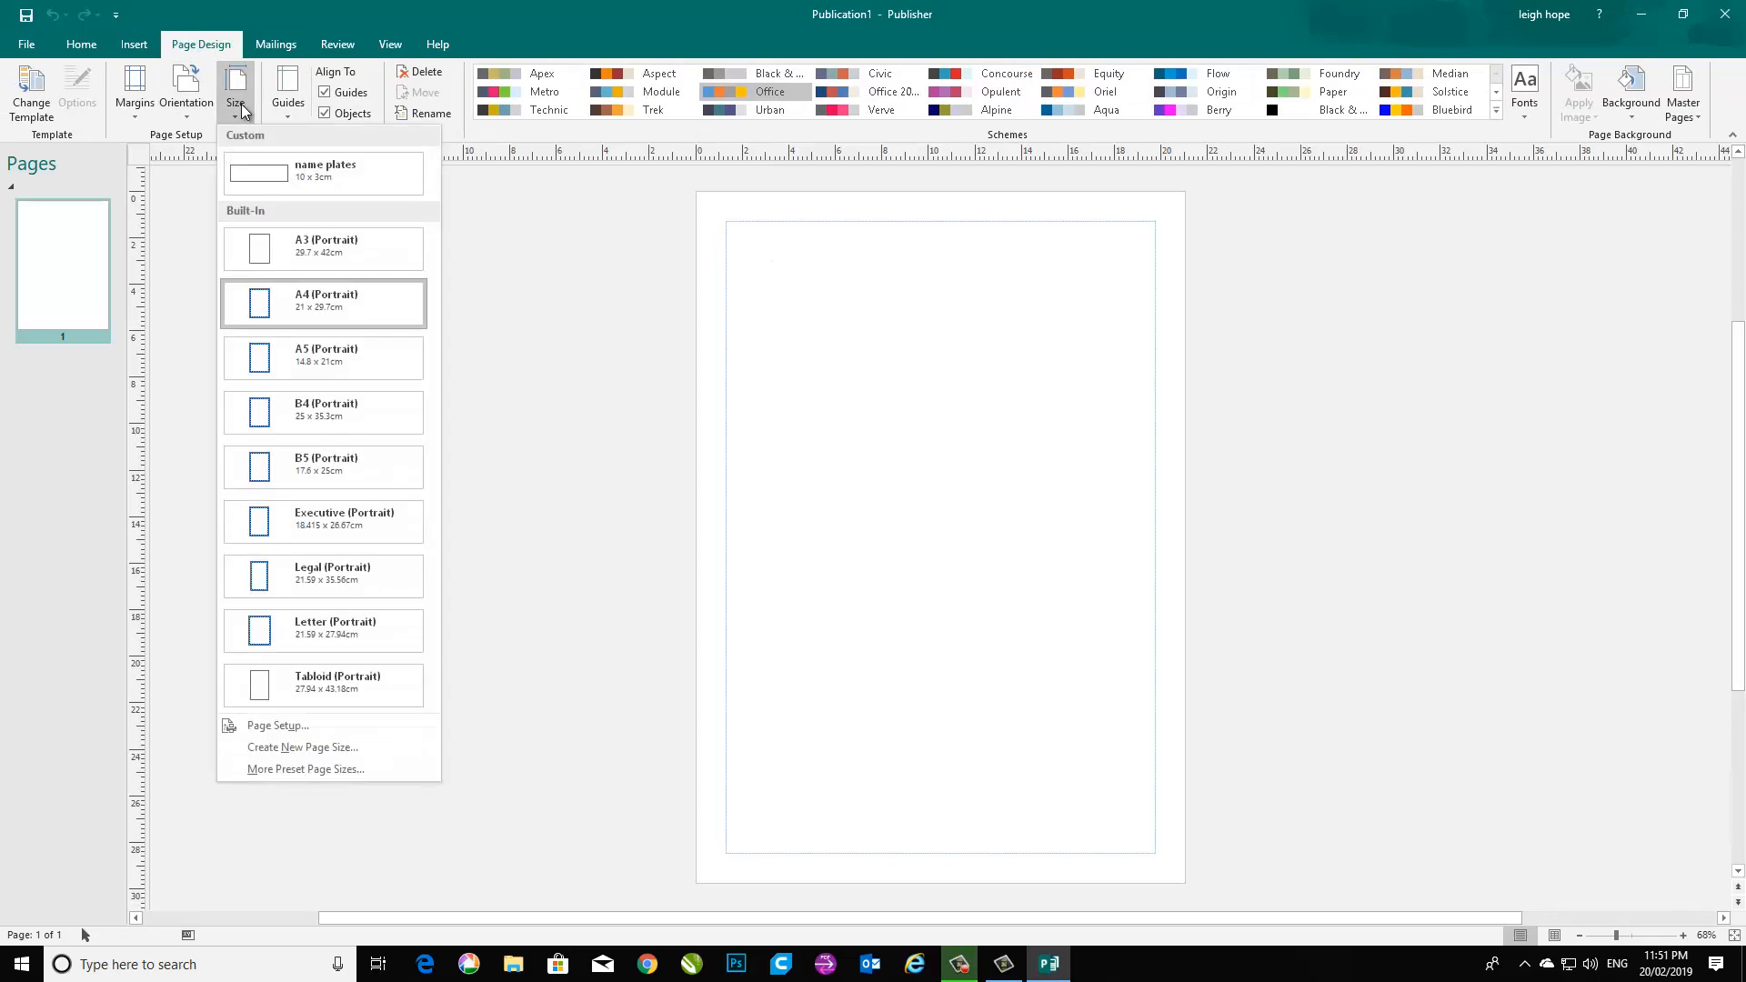
{"action": "left_click", "coordinate": [256, 752]}
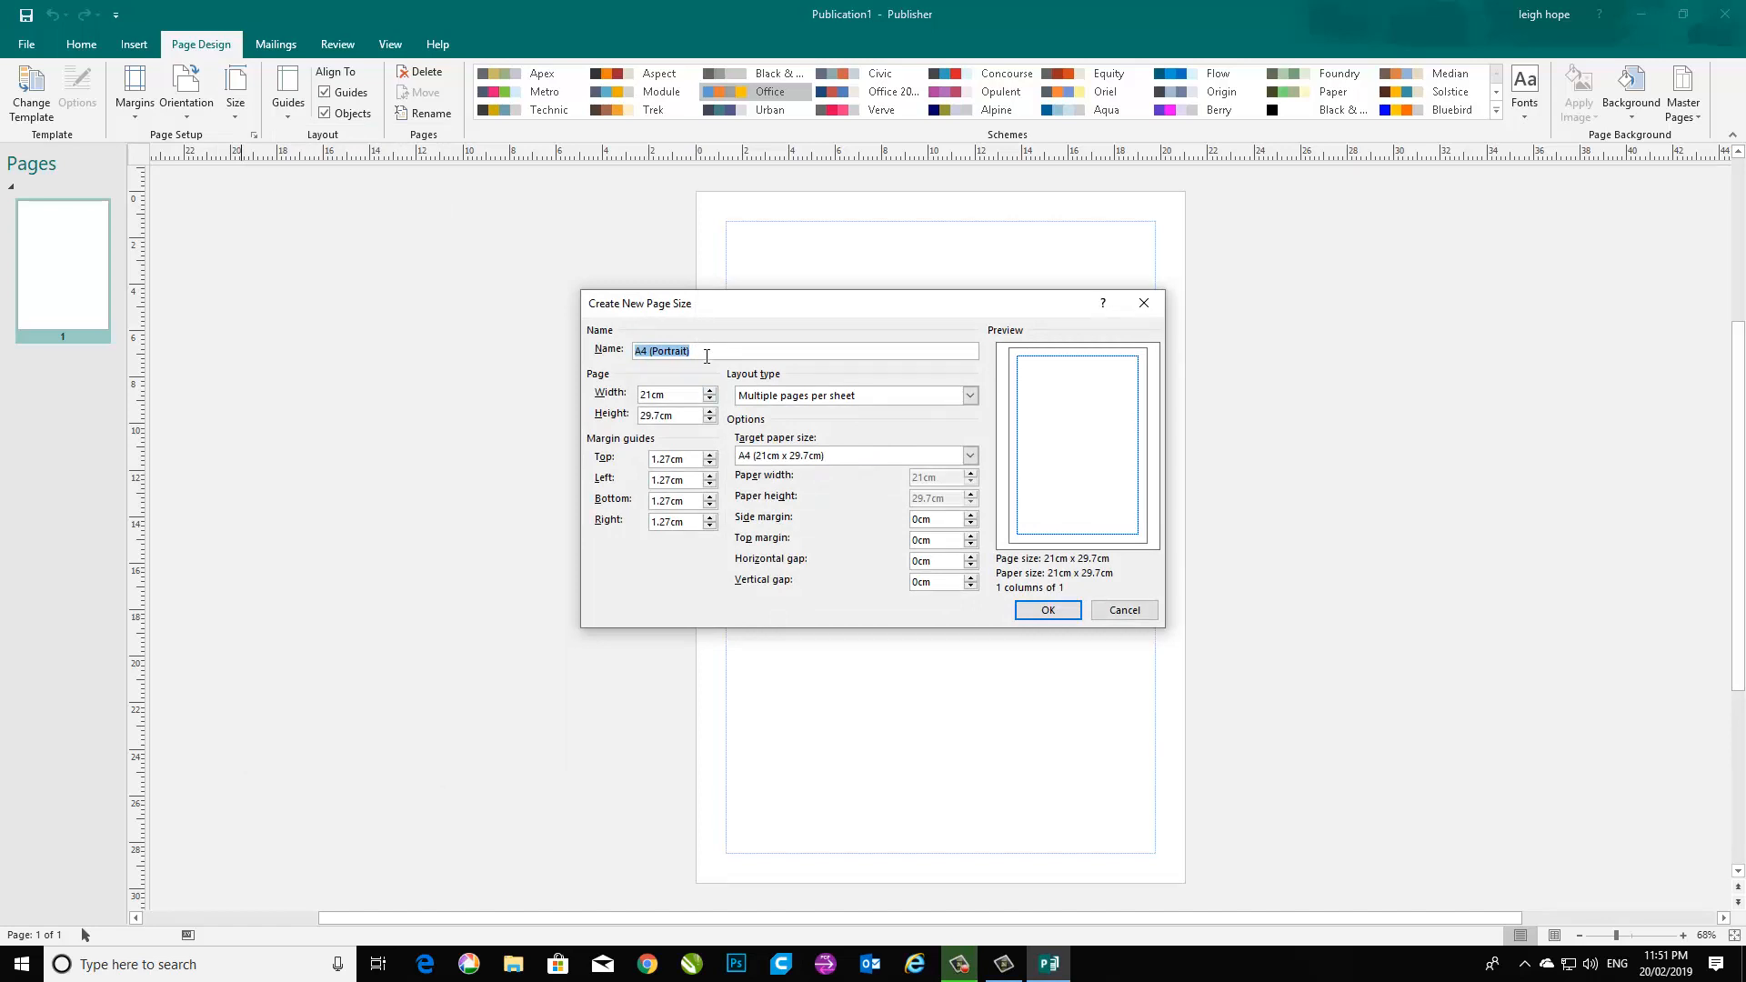
{"action": "type", "text": "name badge"}
{"action": "left_click_drag", "start_coordinate": [672, 395], "coordinate": [611, 395]}
{"action": "type", "text": "10"}
{"action": "key", "text": "Tab"}
{"action": "type", "text": "4"}
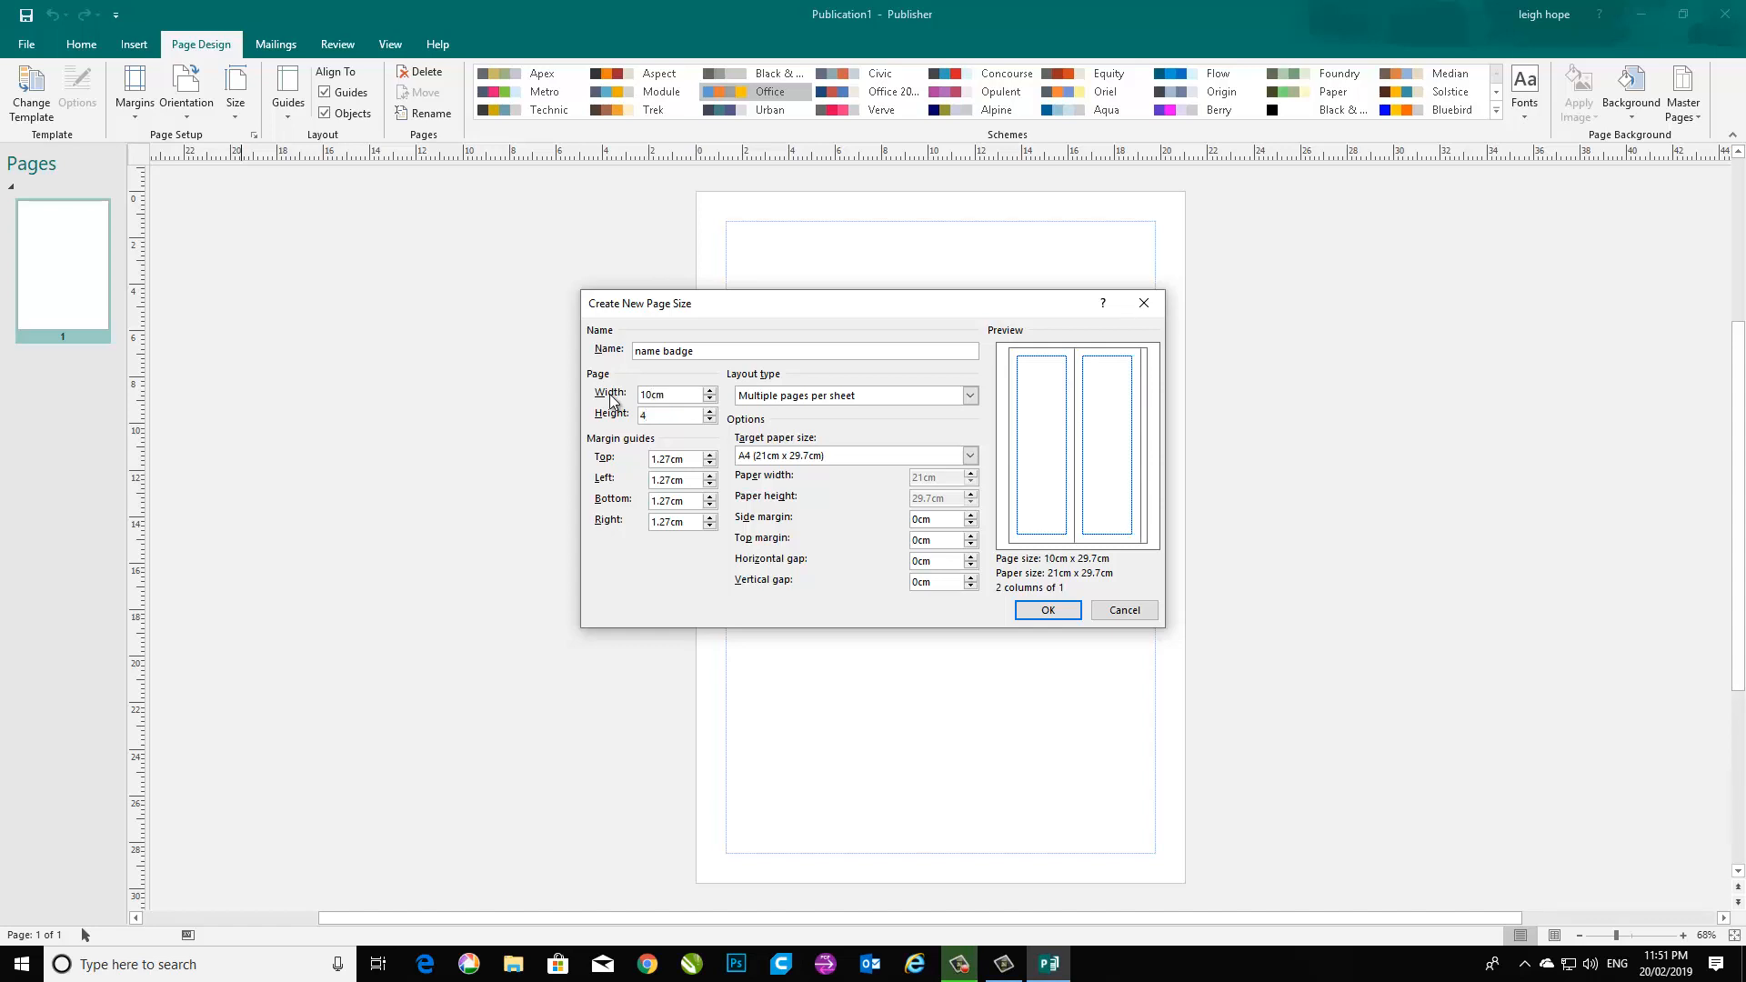
{"action": "key", "text": "Tab"}
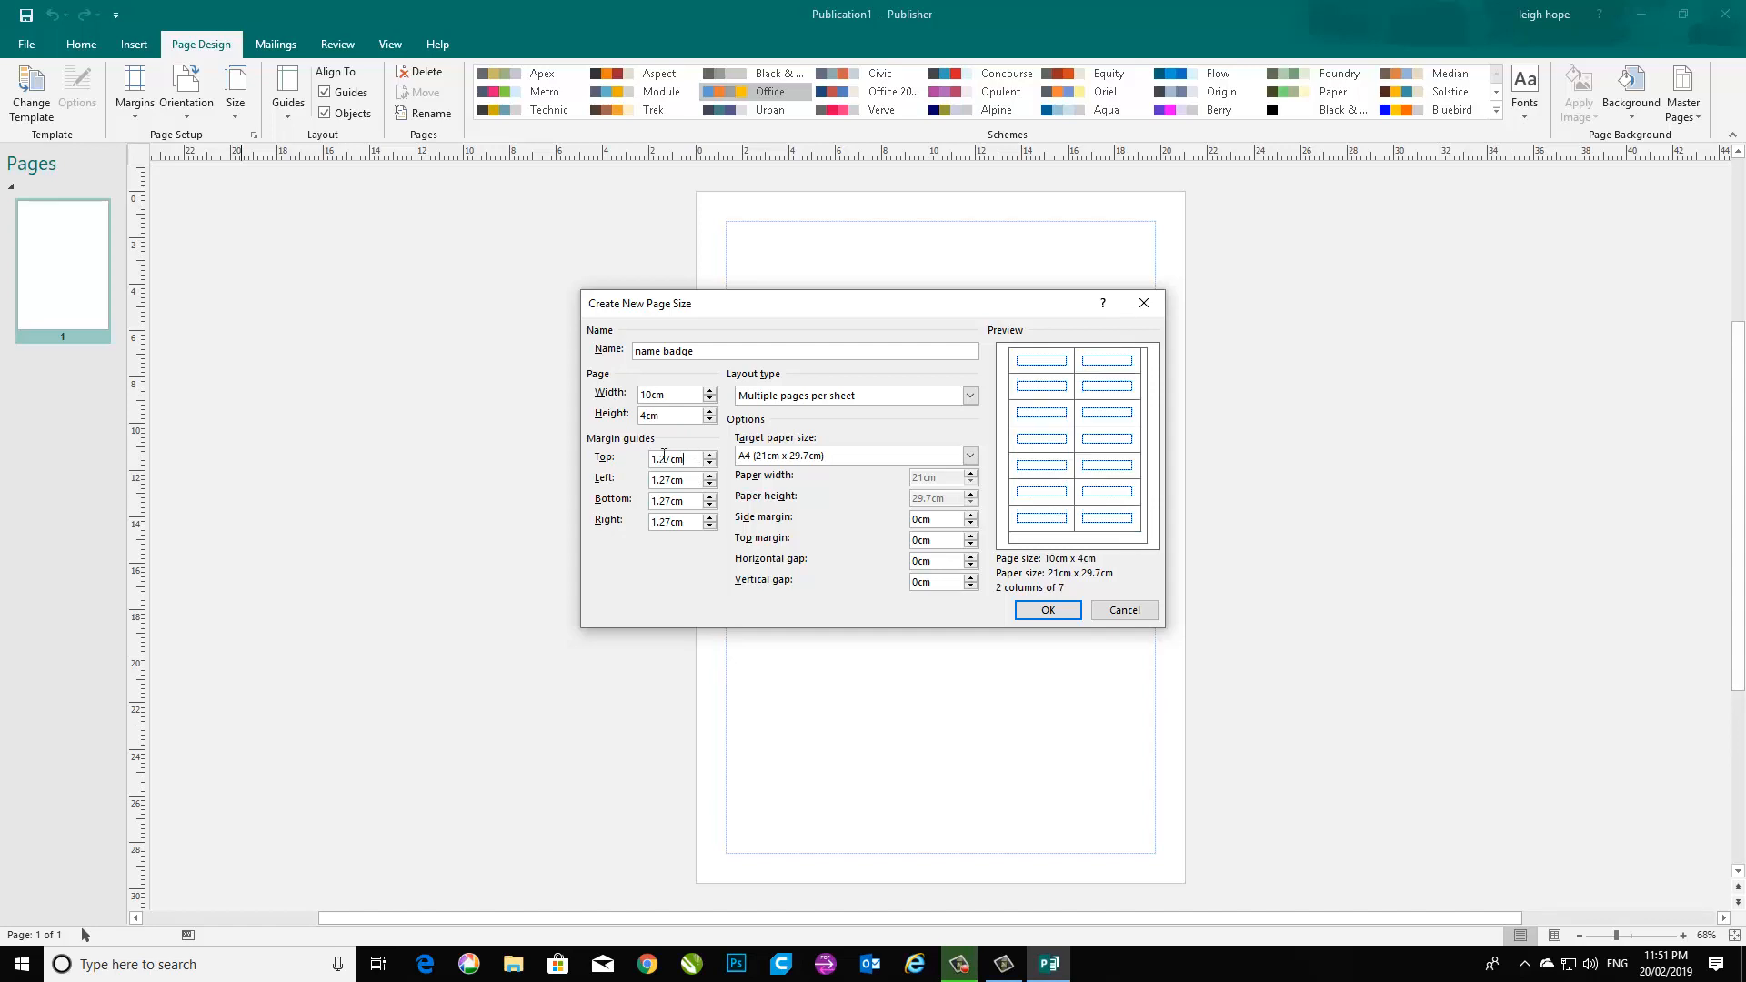
Set the top, left, bottom and right margin guides of the new page size to 0 cm.
{"action": "type", "text": "0"}
{"action": "key", "text": "Tab"}
{"action": "type", "text": "0"}
{"action": "key", "text": "Tab"}
{"action": "type", "text": "0"}
{"action": "key", "text": "Tab"}
{"action": "type", "text": "0"}
{"action": "key", "text": "Tab"}
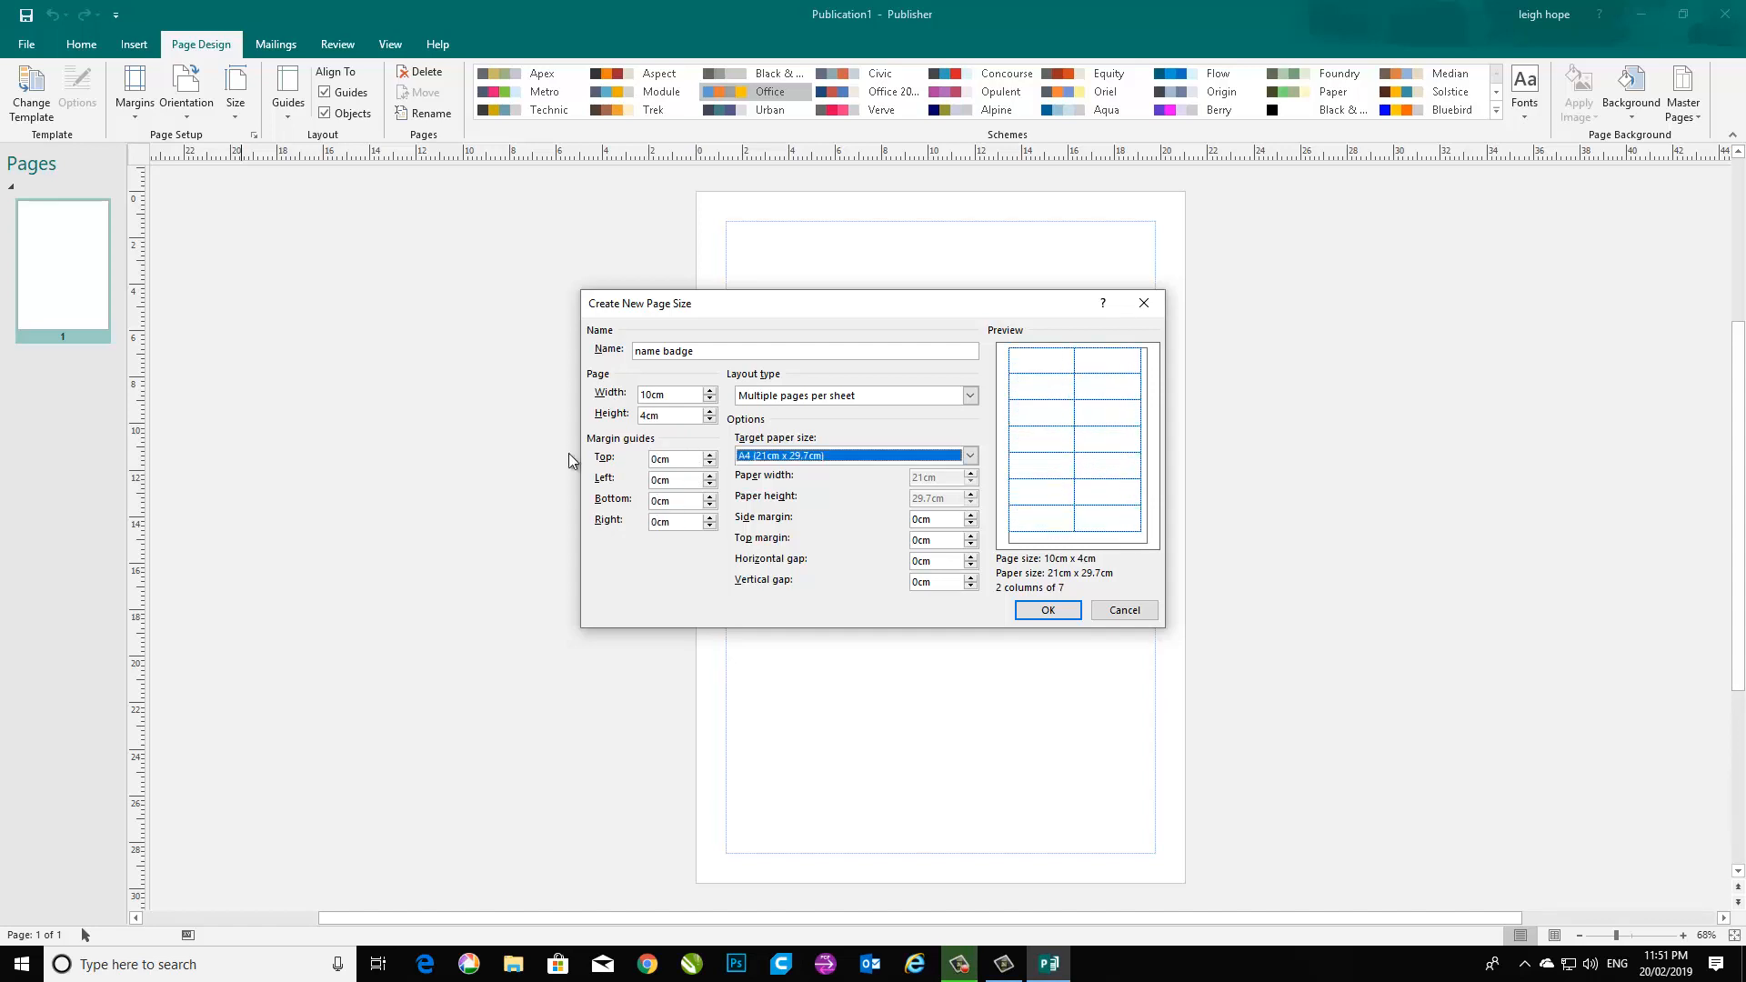
Set a custom target paper size 10 cm wide and 4 cm high, and apply the new page size.
{"action": "left_click", "coordinate": [972, 456]}
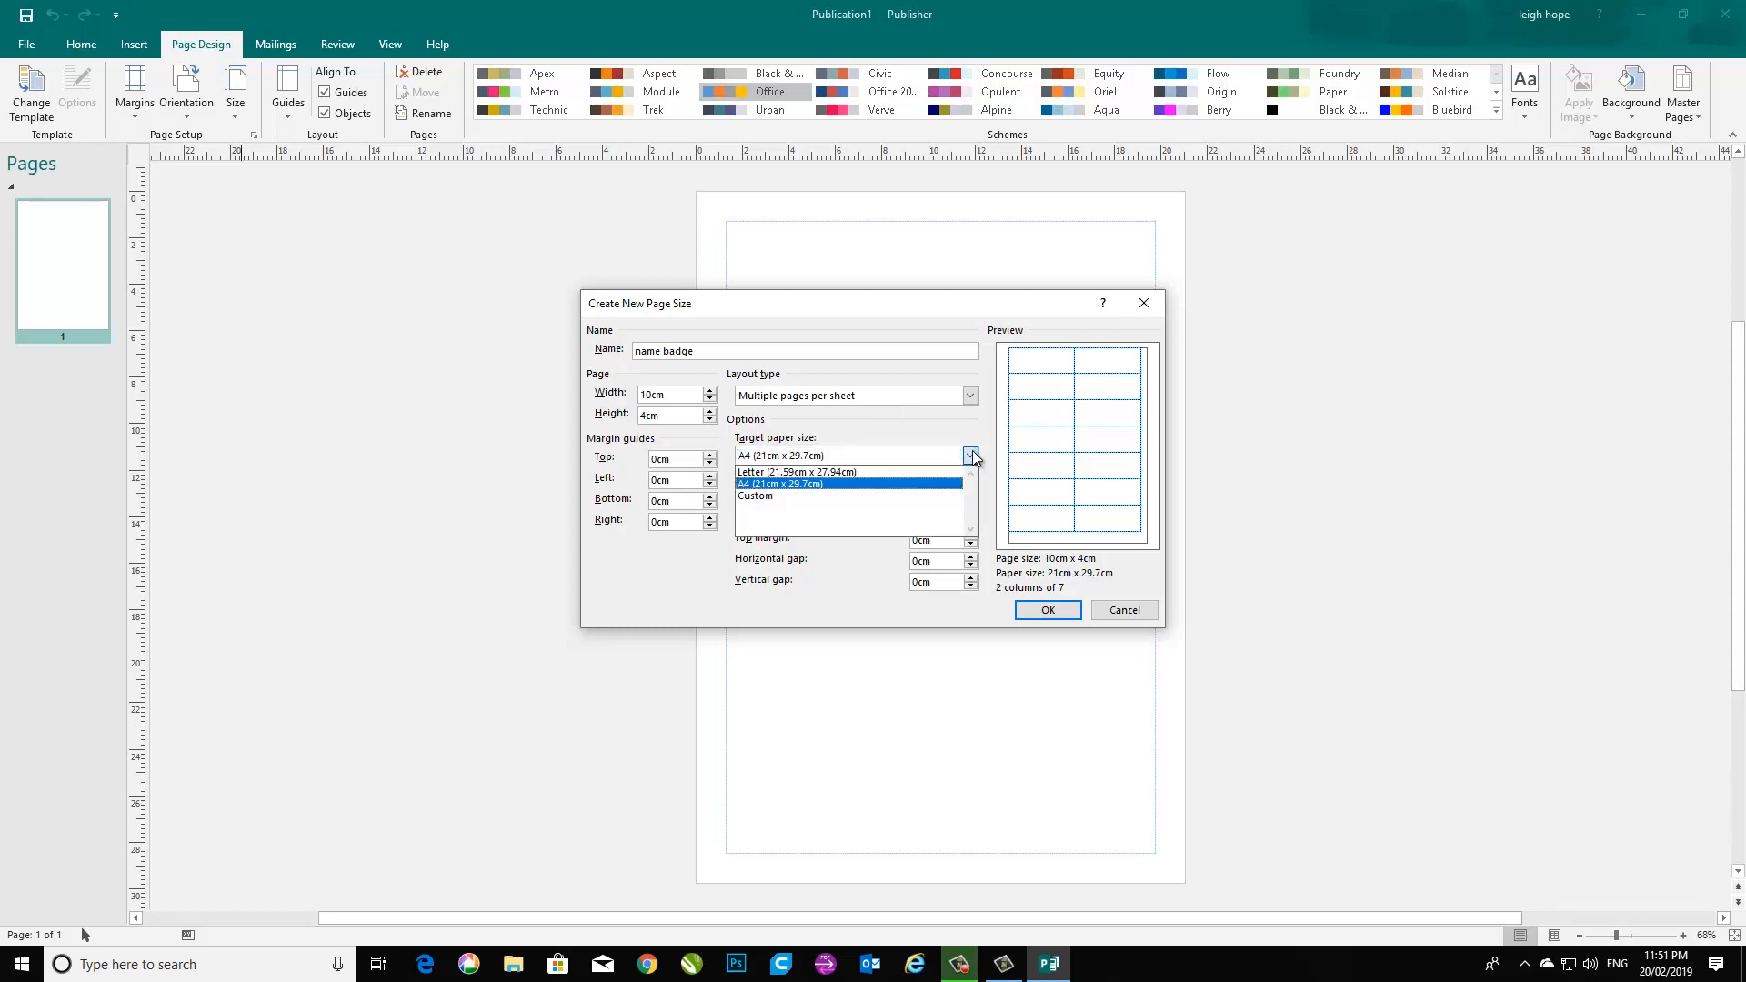
{"action": "left_click", "coordinate": [762, 498]}
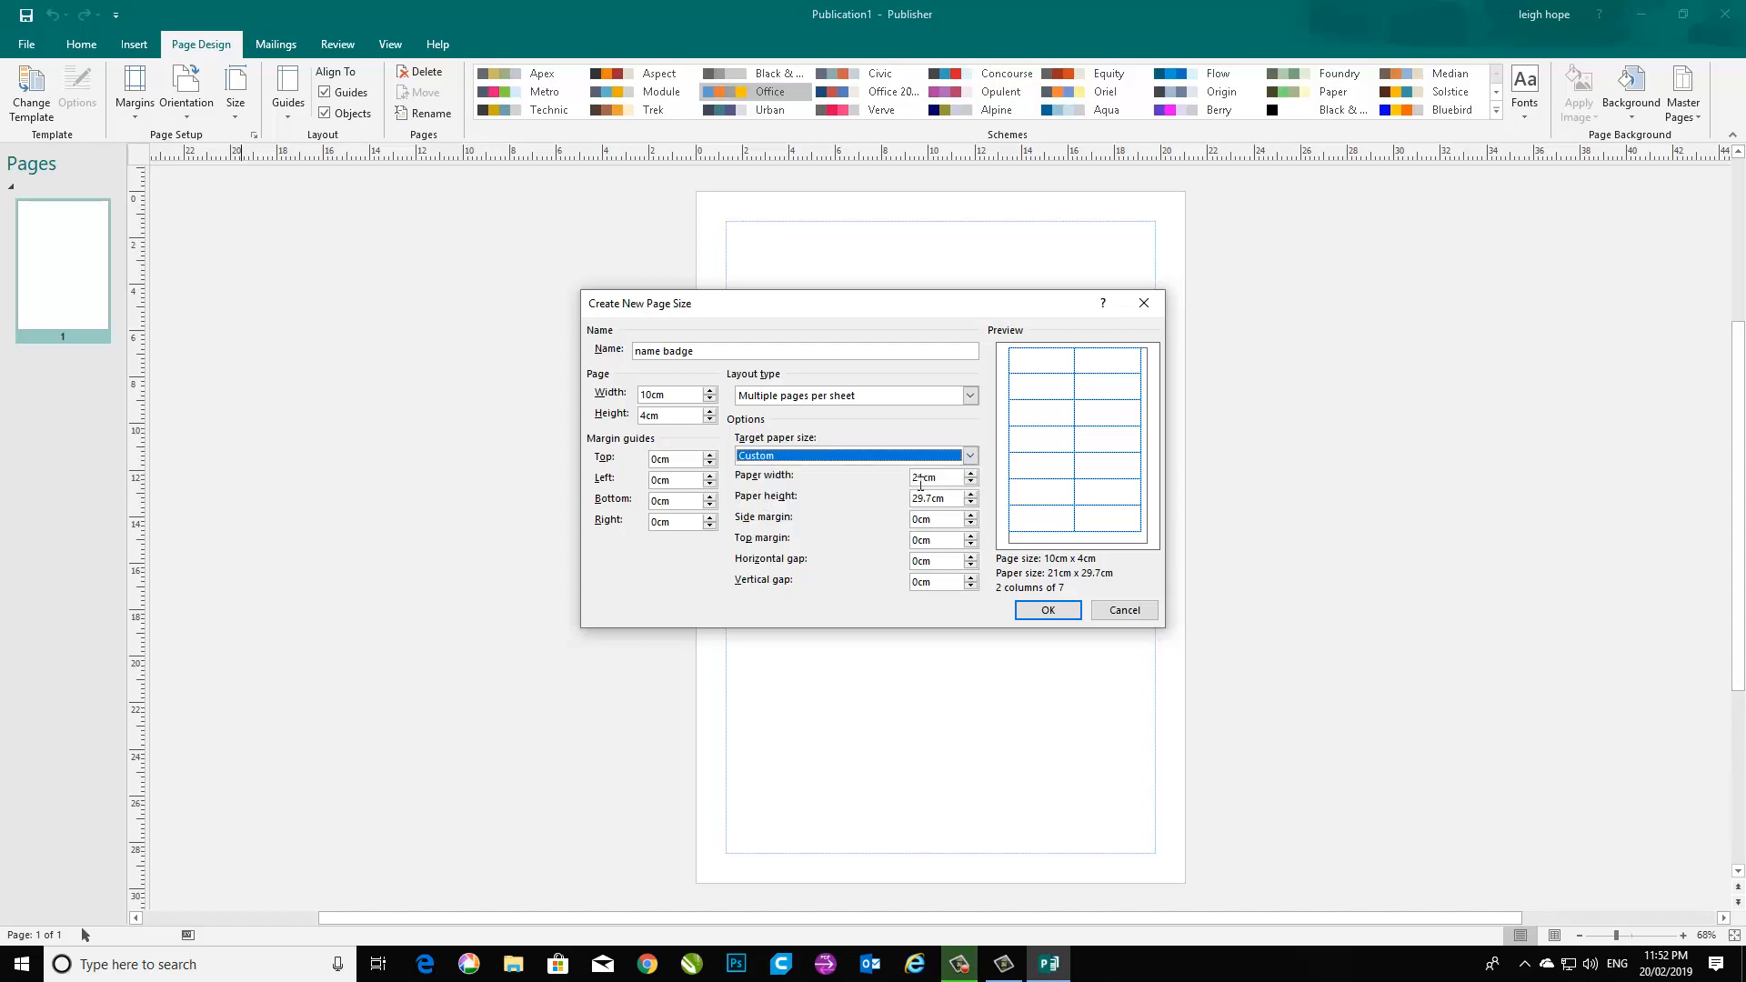
{"action": "key", "text": "Tab"}
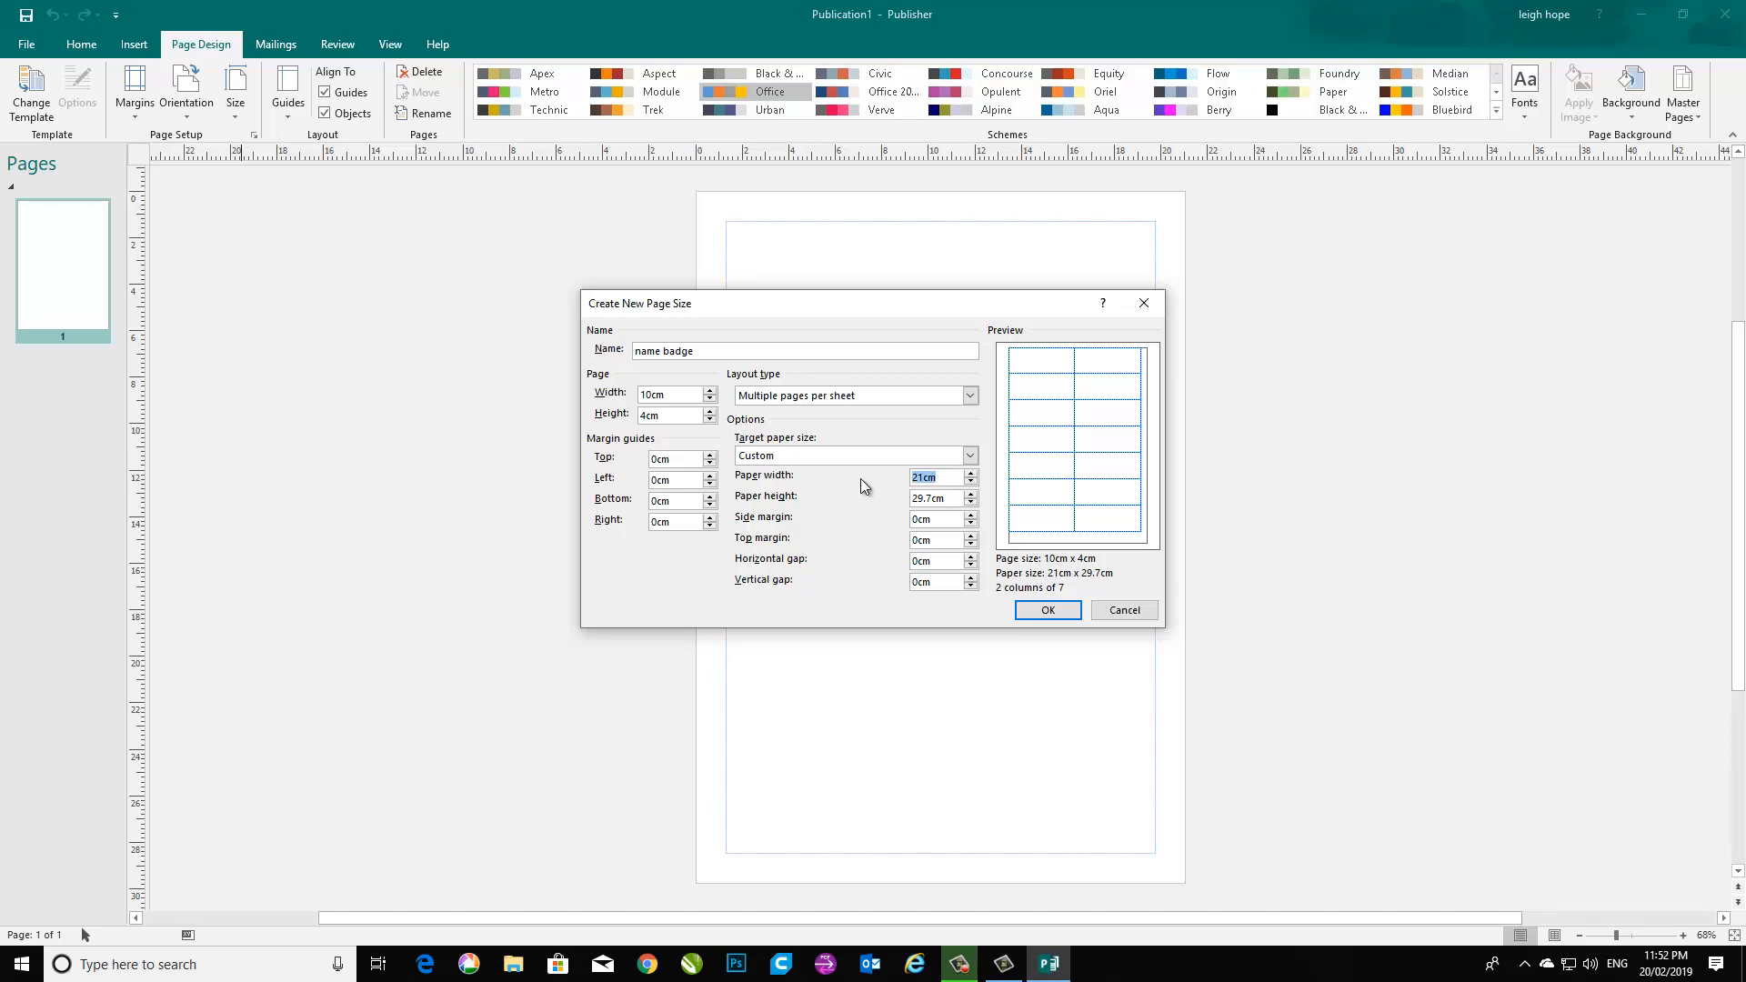
{"action": "type", "text": "10"}
{"action": "key", "text": "Tab"}
{"action": "type", "text": "4"}
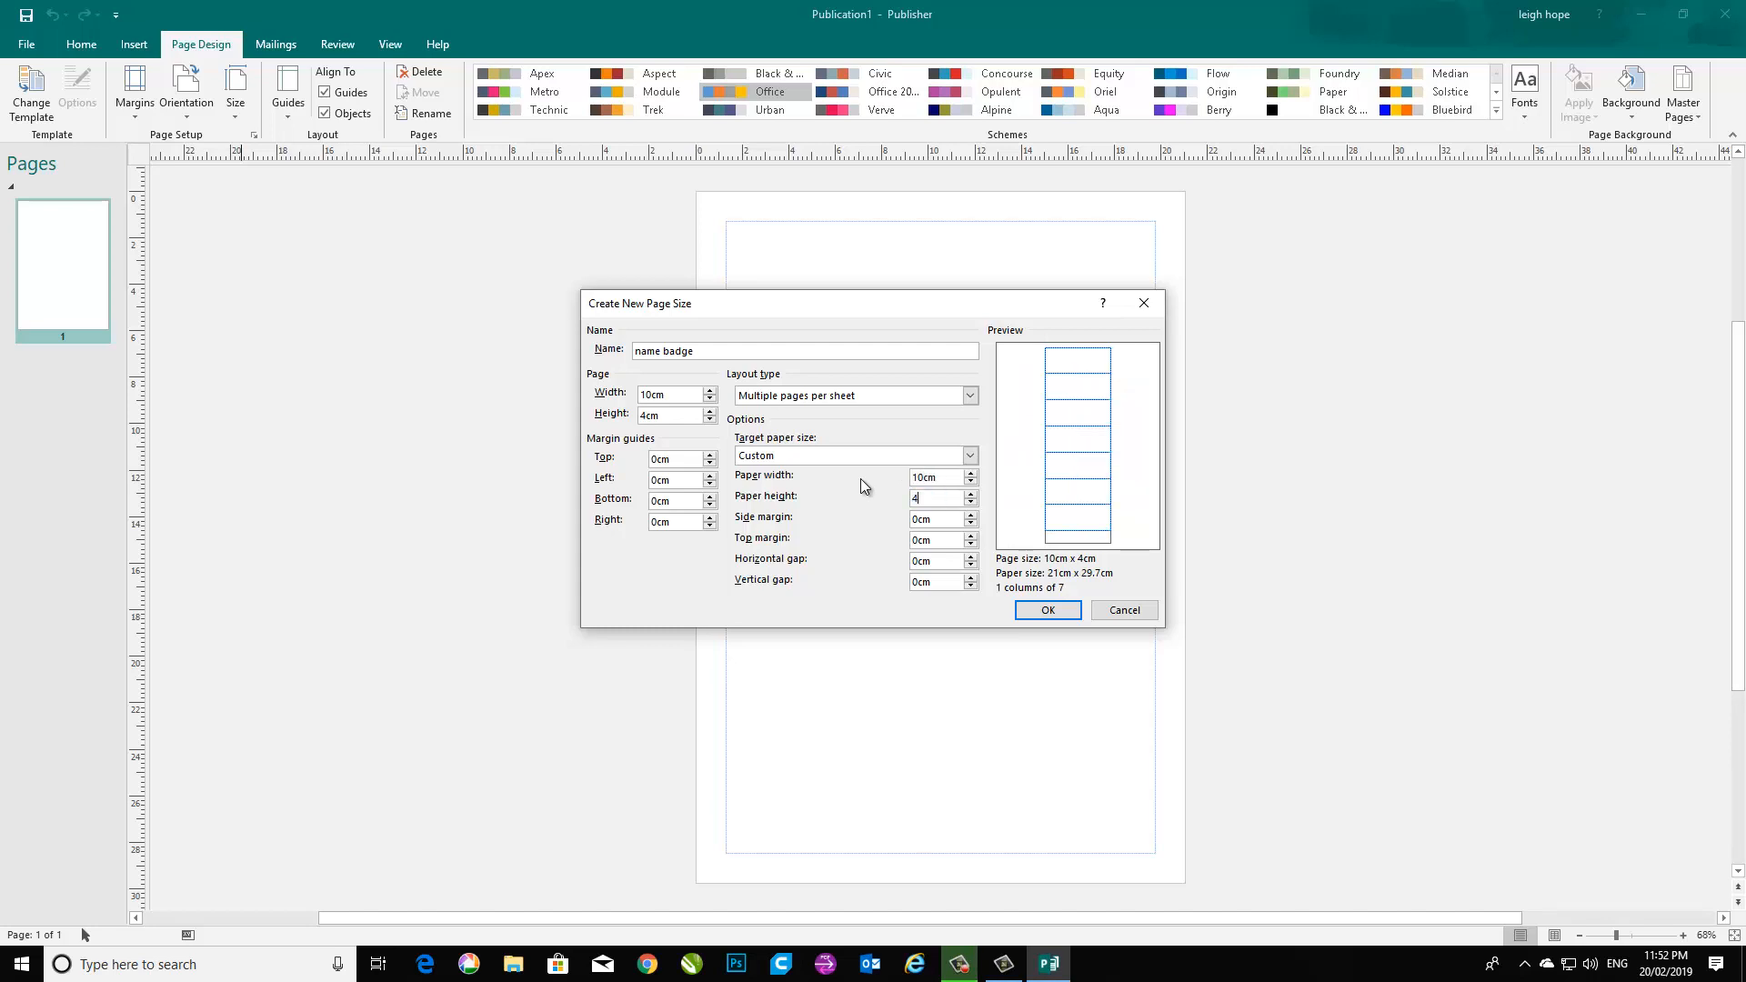
{"action": "key", "text": "Tab"}
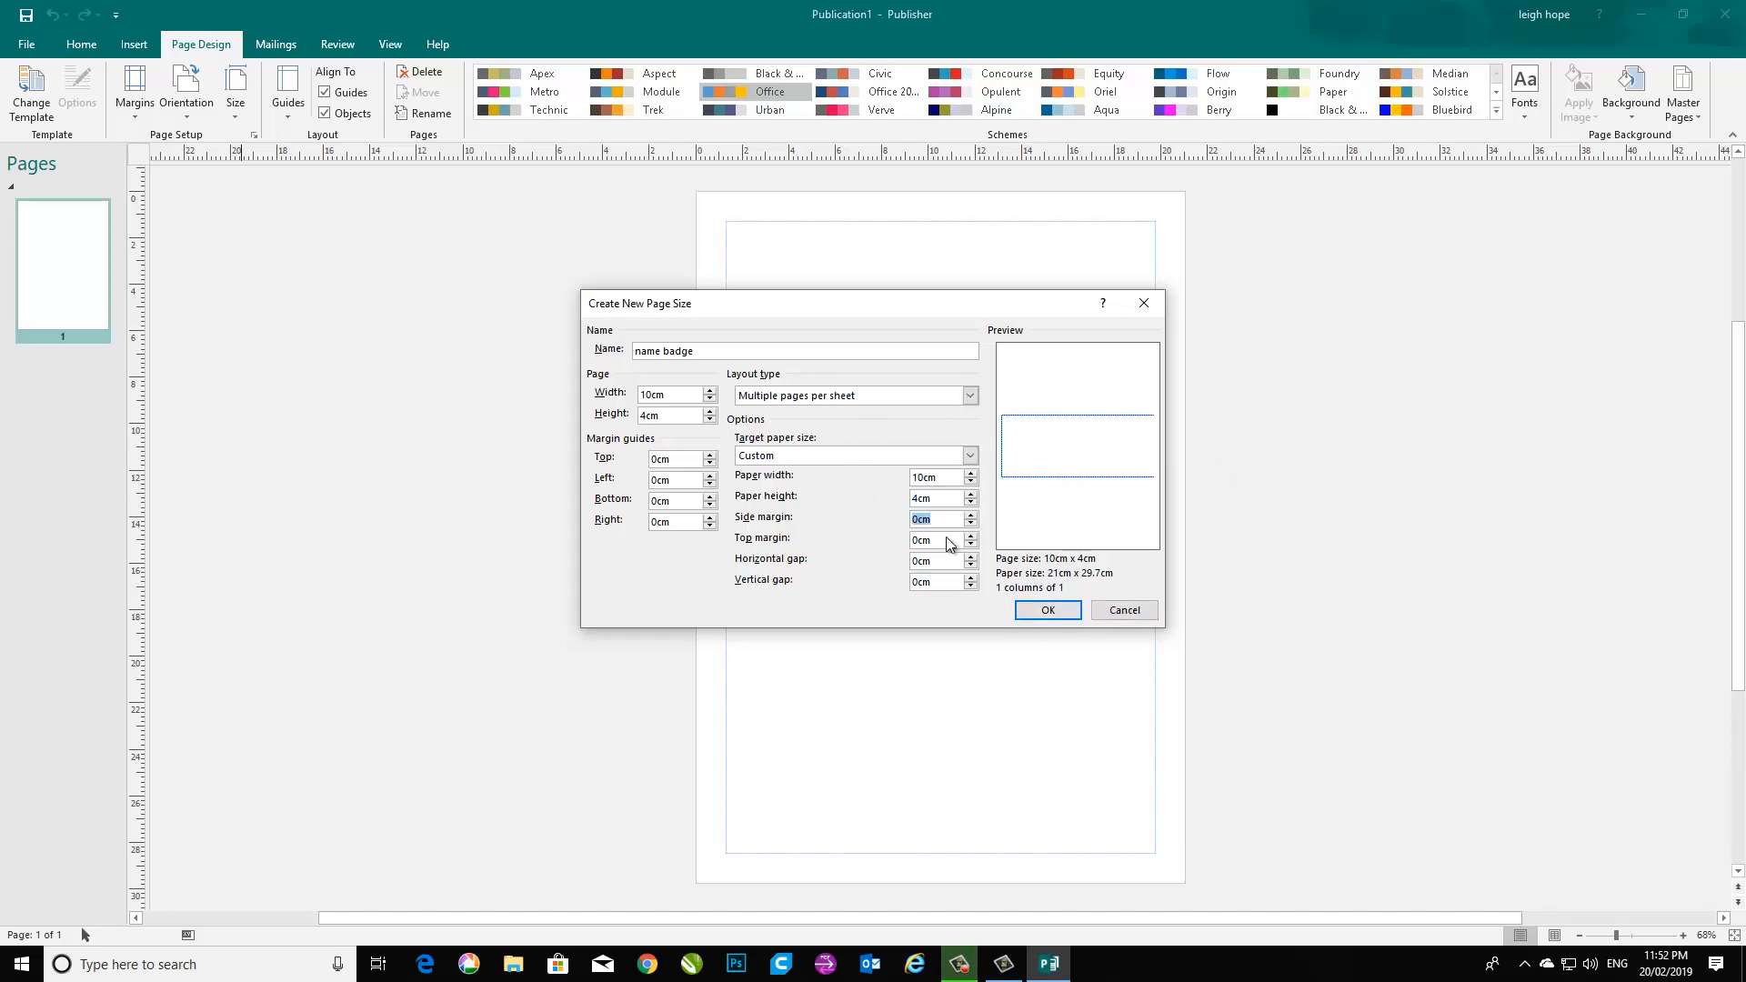
{"action": "left_click", "coordinate": [1037, 612]}
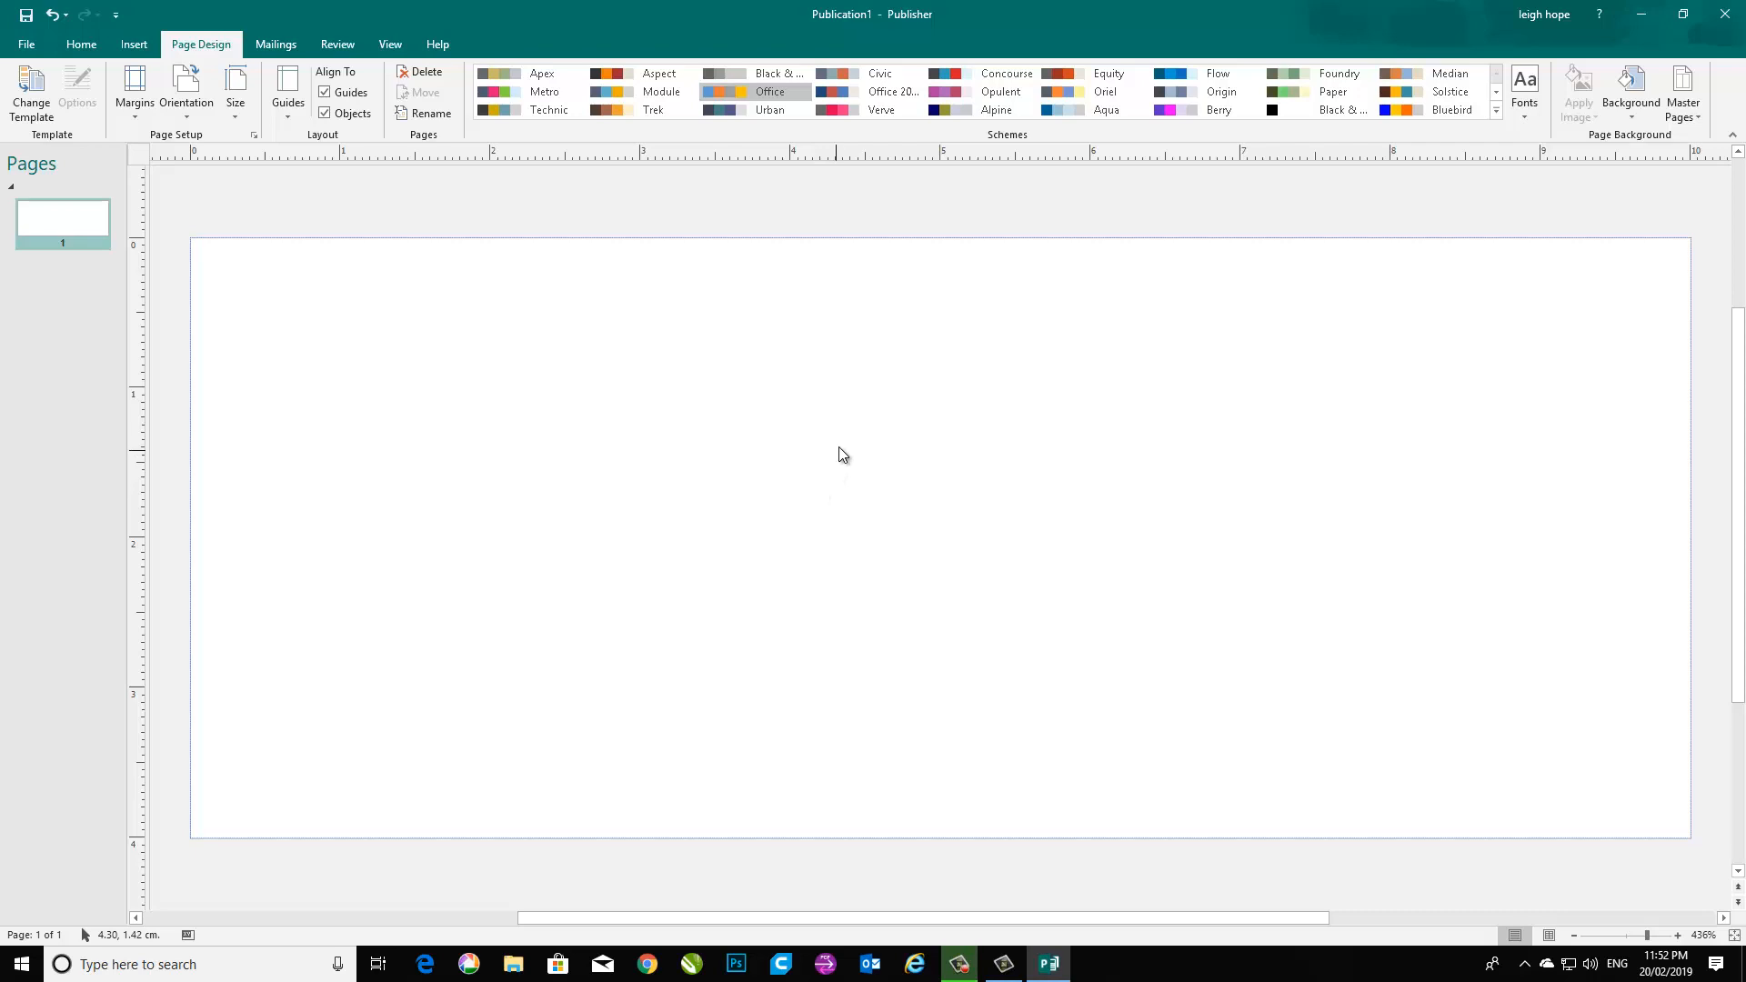
Start the Step-by-Step Mail Merge Wizard for the badge page.
{"action": "scroll", "coordinate": [839, 445], "scroll_direction": "down", "scroll_amount": 2}
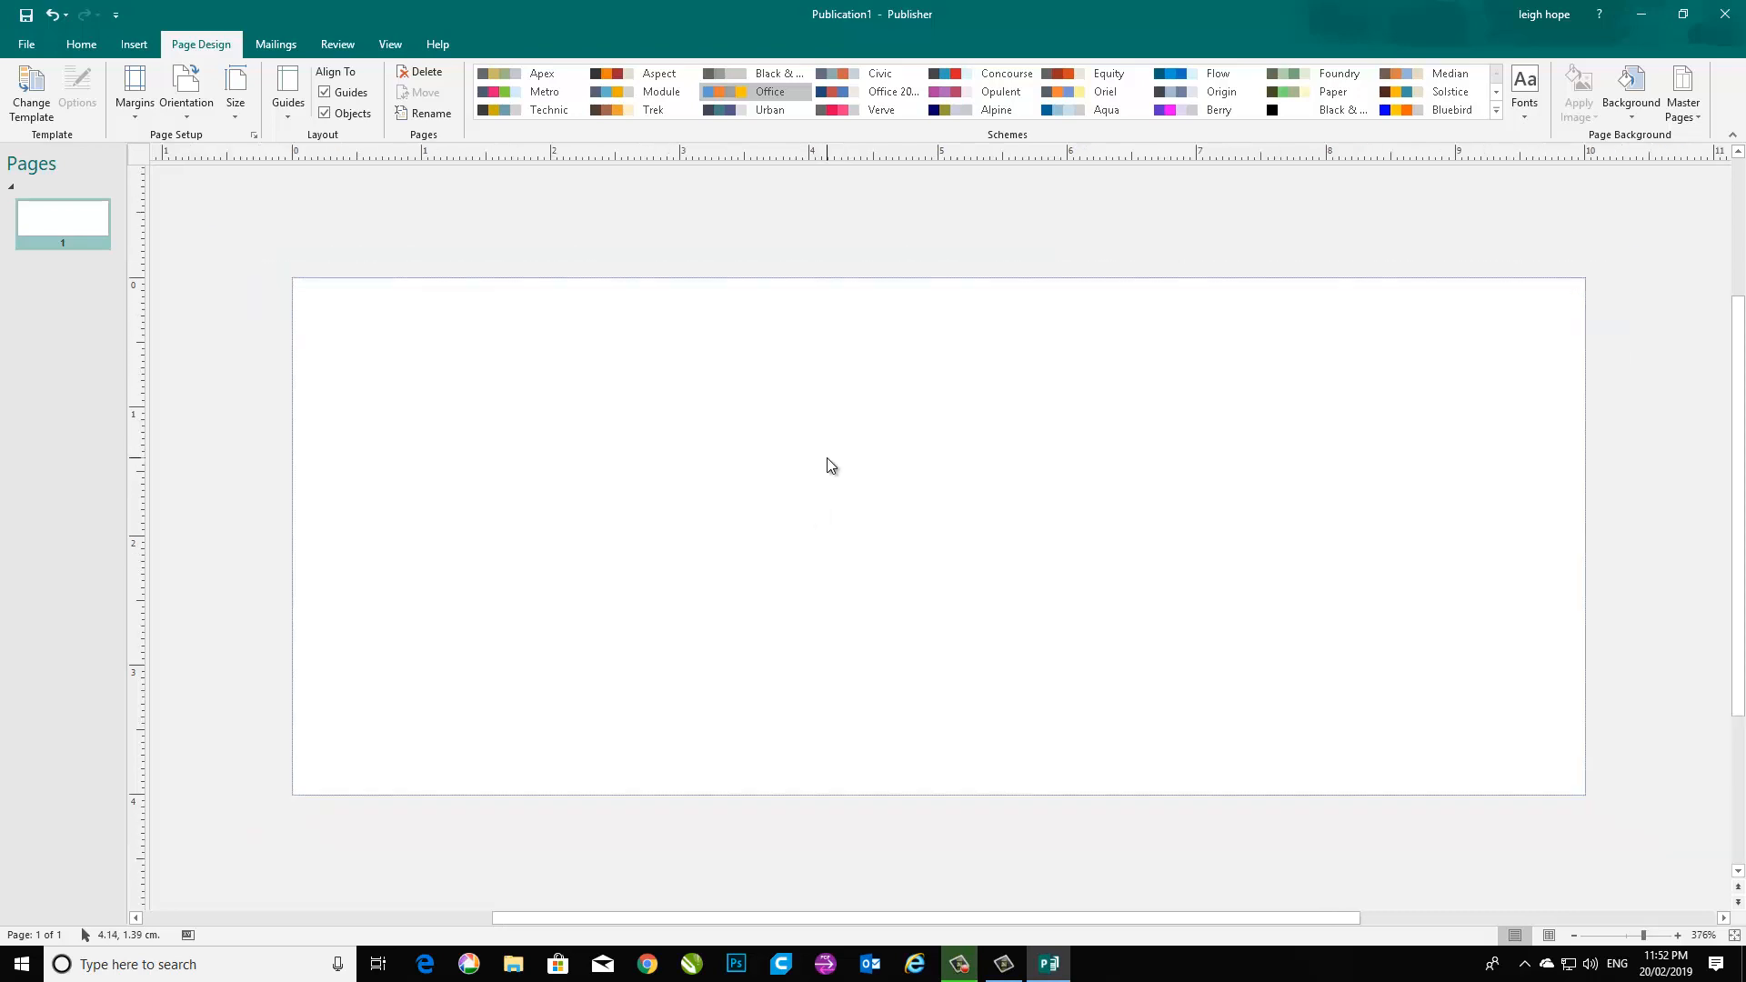
{"action": "scroll", "coordinate": [828, 458], "scroll_direction": "down", "scroll_amount": 5}
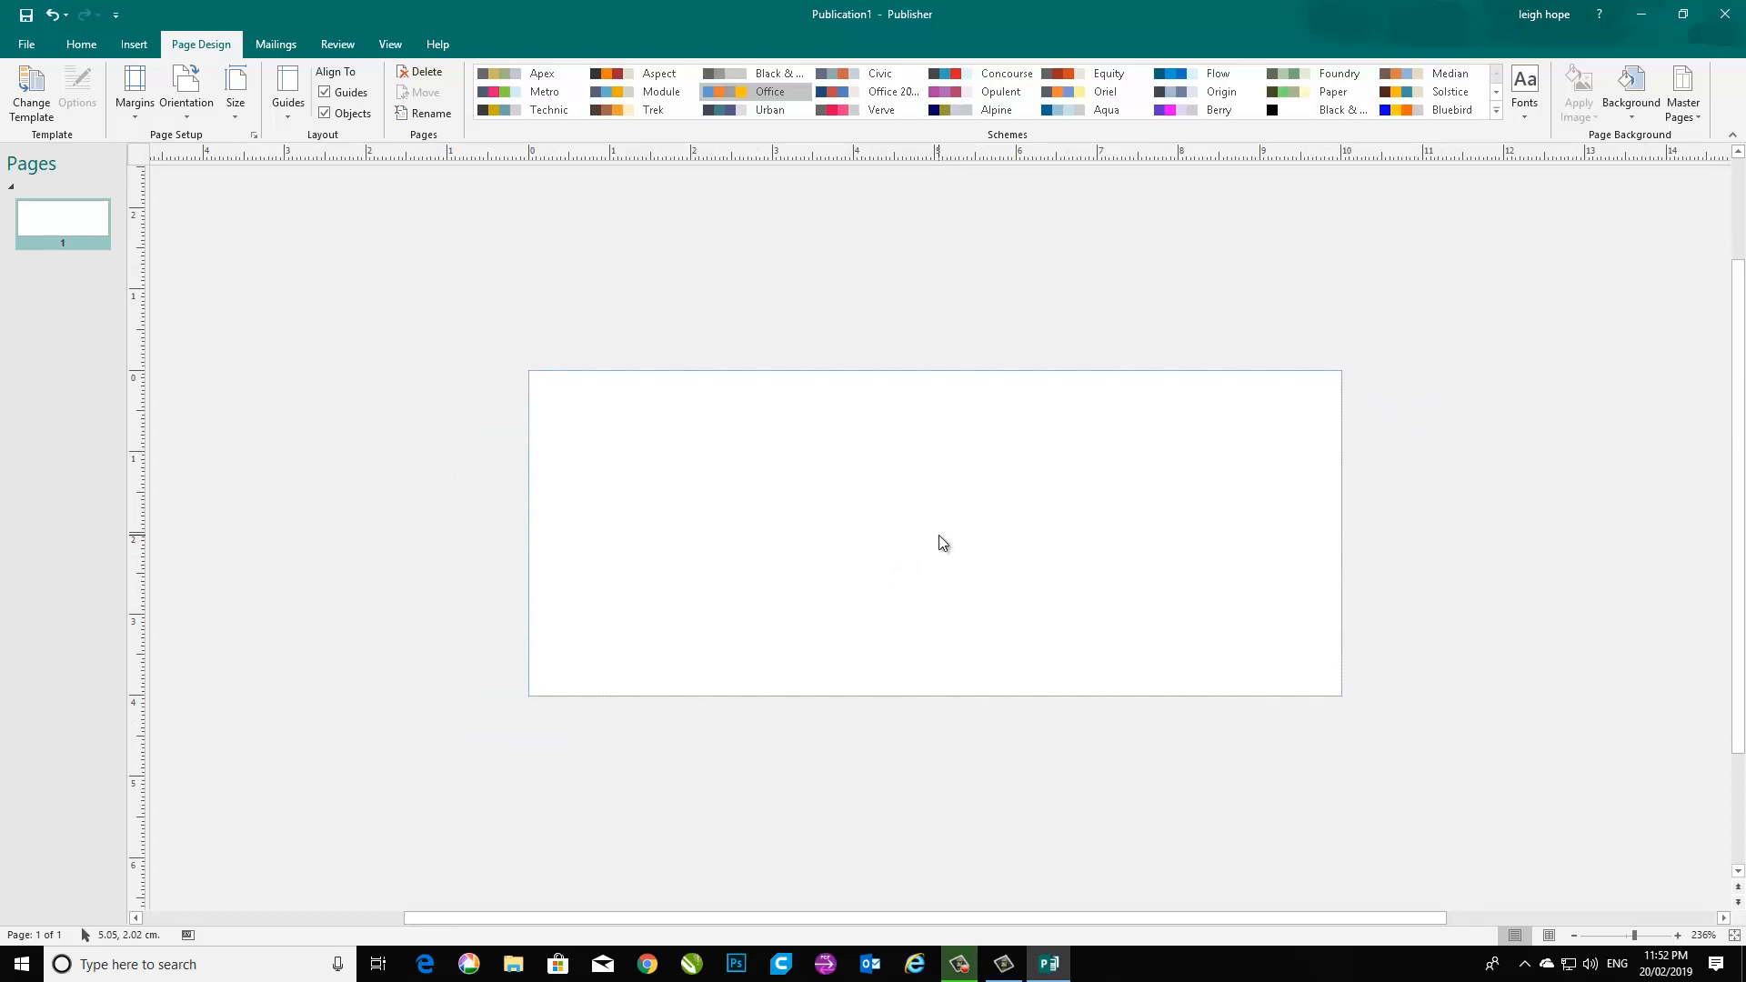
{"action": "left_click", "coordinate": [284, 45]}
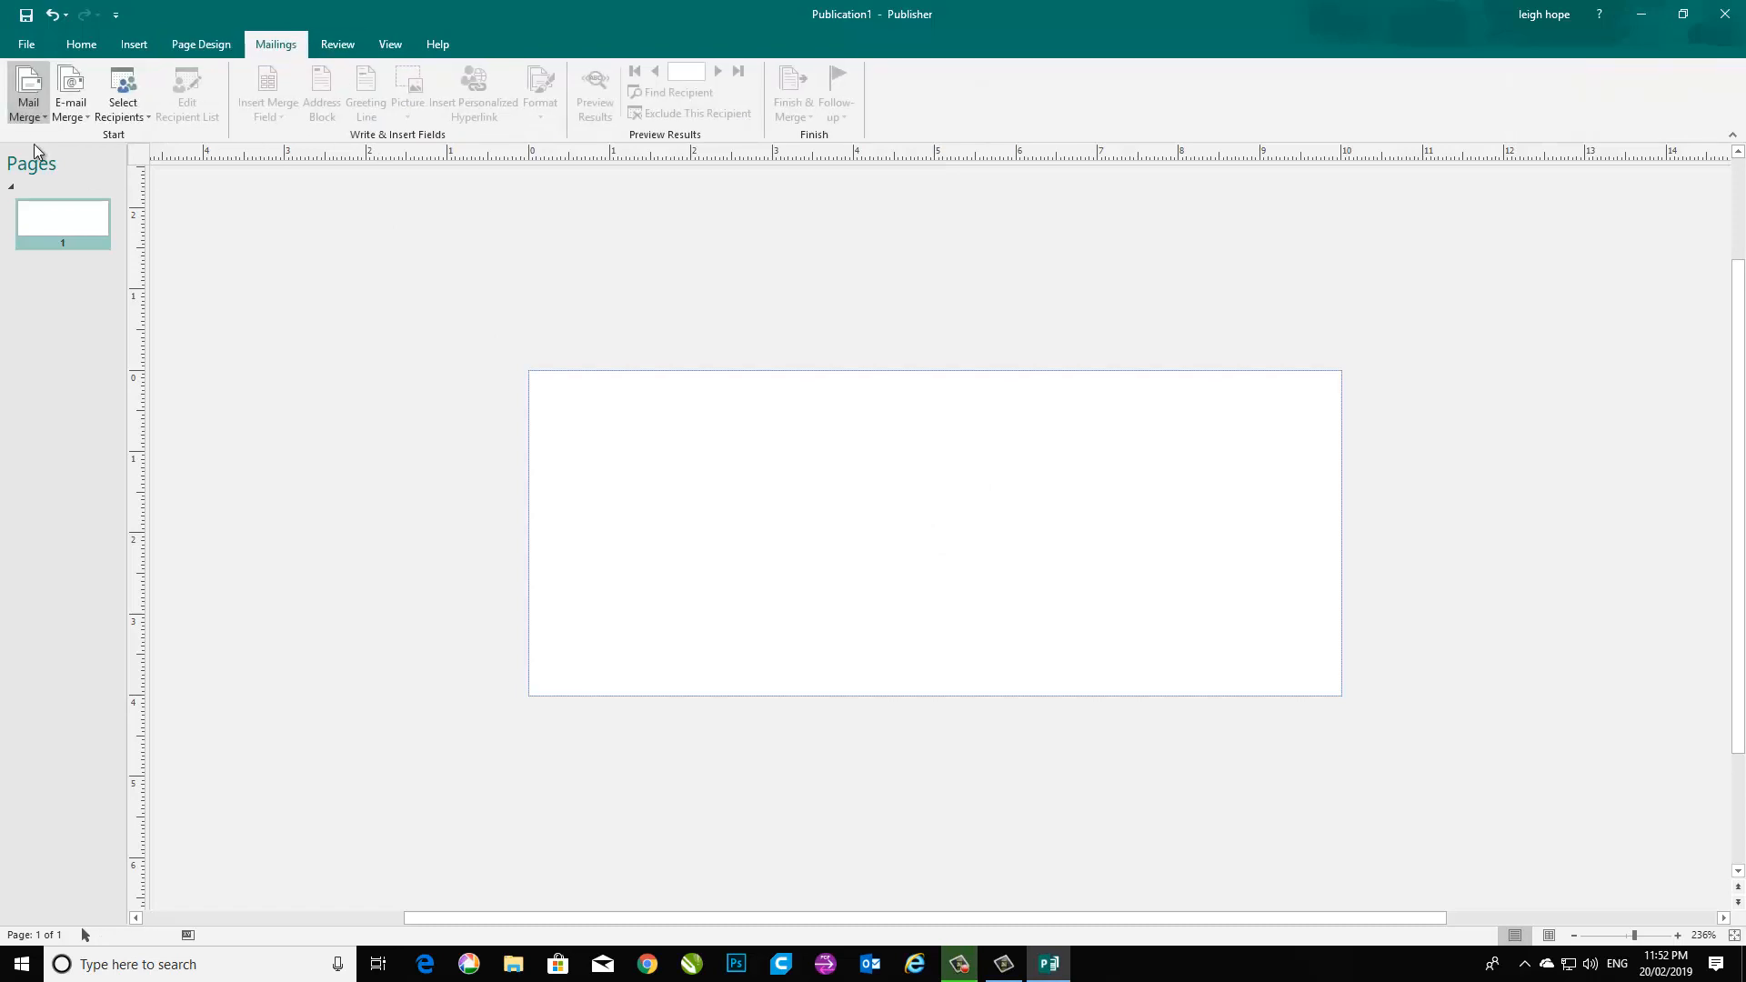
{"action": "left_click", "coordinate": [27, 115]}
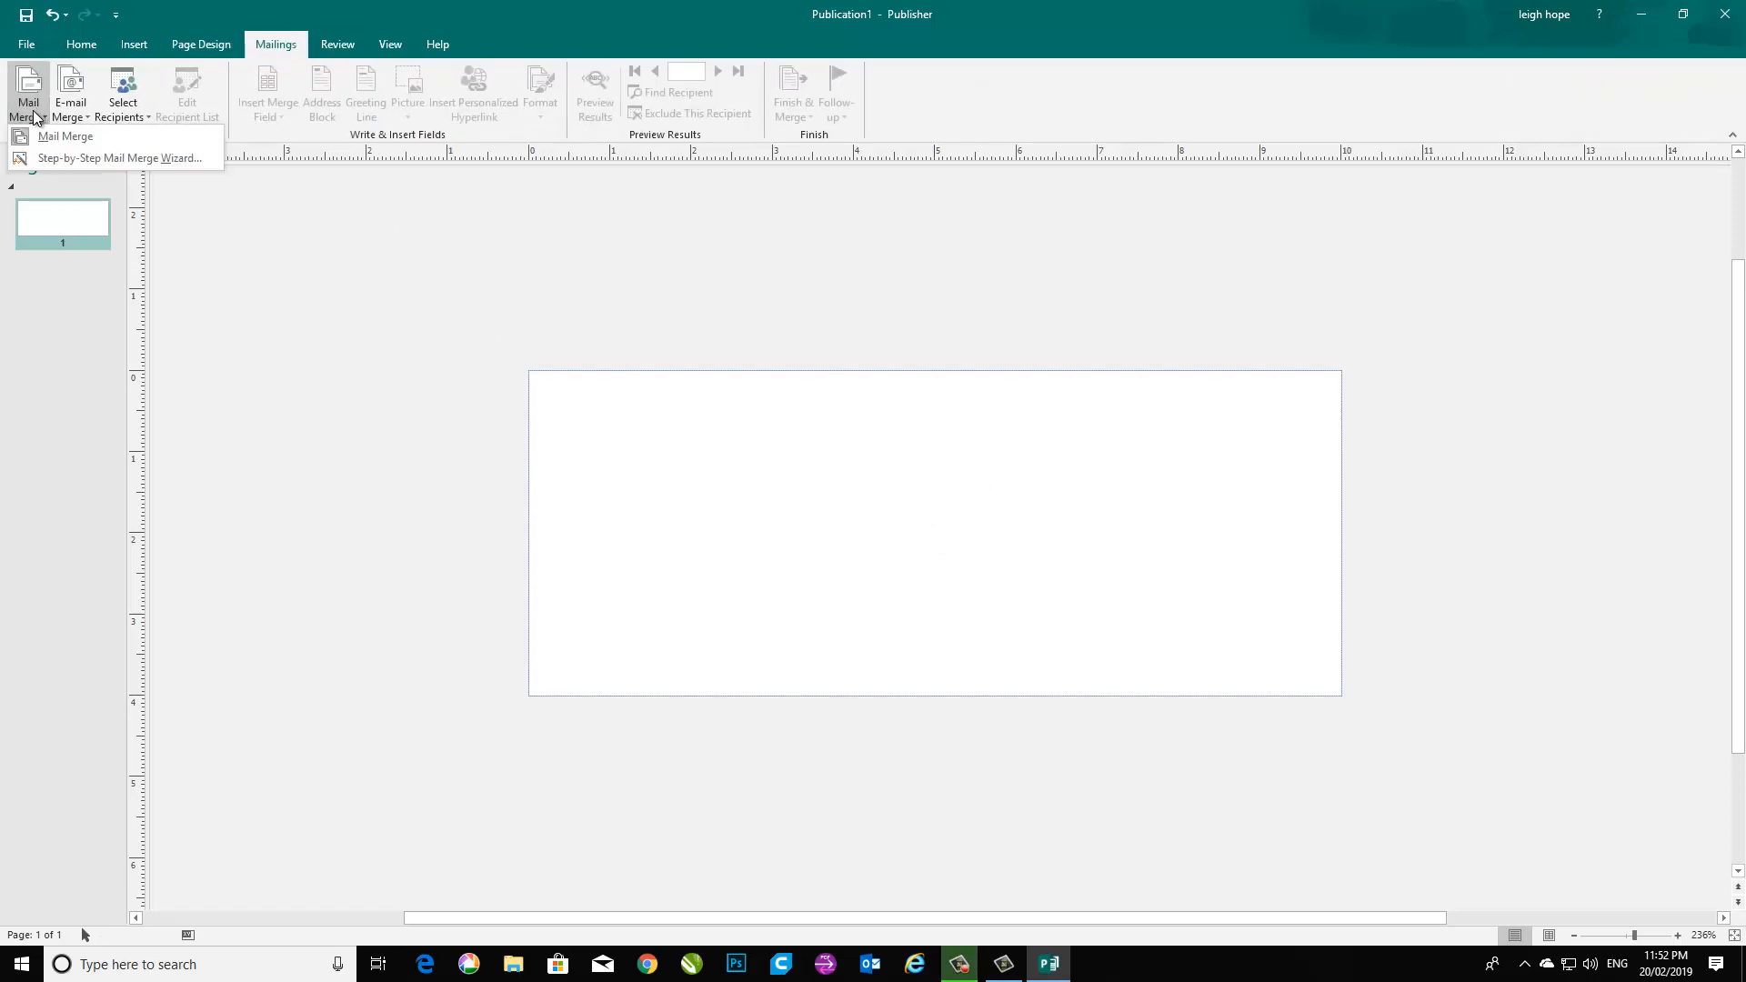
{"action": "left_click", "coordinate": [58, 159]}
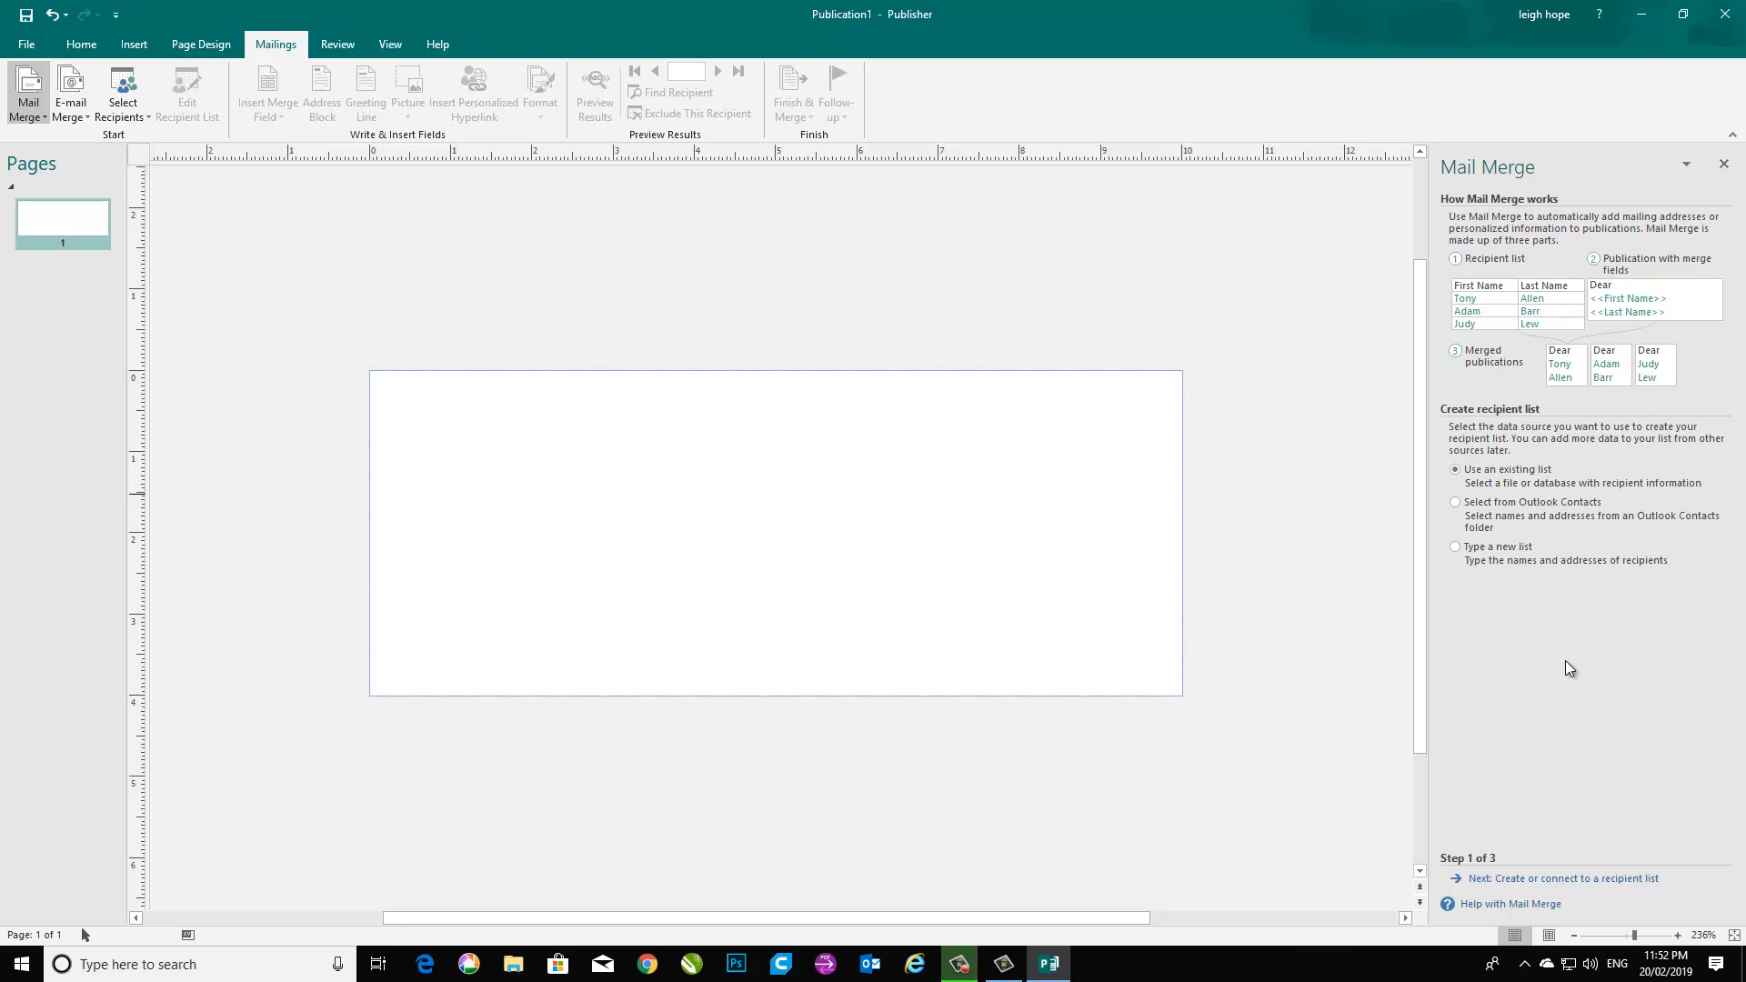
Connect the merge to the existing list names and teams.csv in the D: drive's names folder, comma-separated with column headers, and accept all recipients.
{"action": "left_click", "coordinate": [1525, 881]}
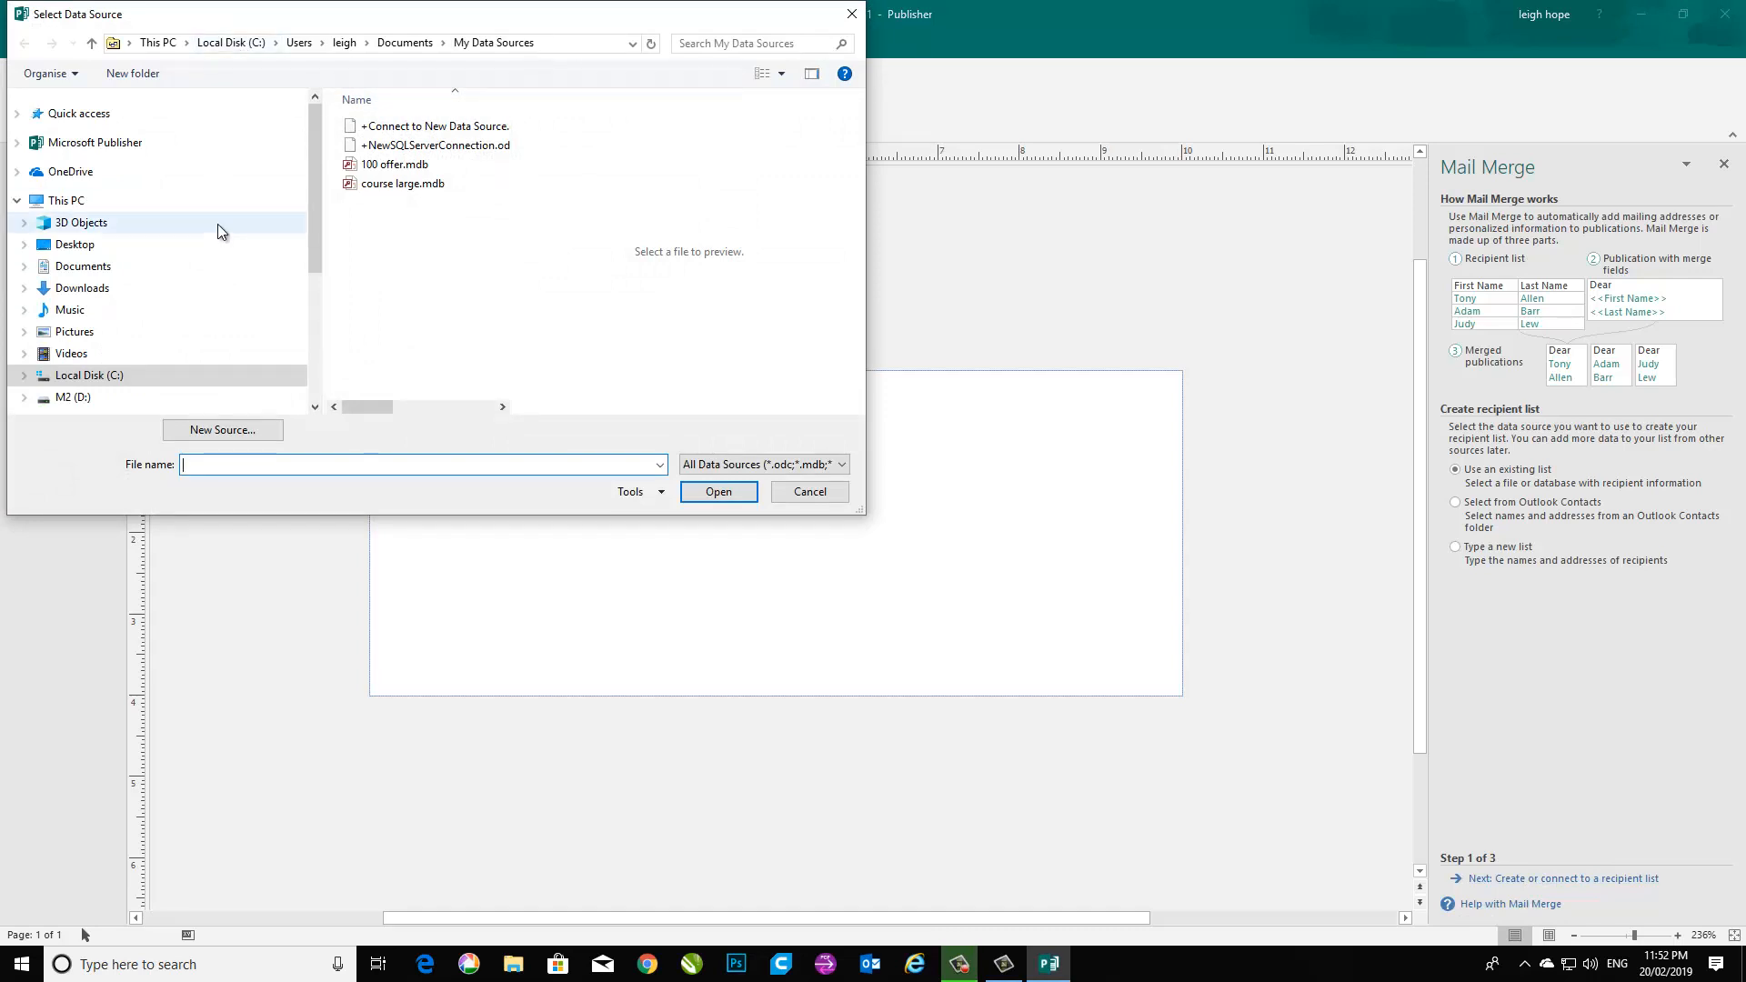
{"action": "left_click", "coordinate": [68, 399]}
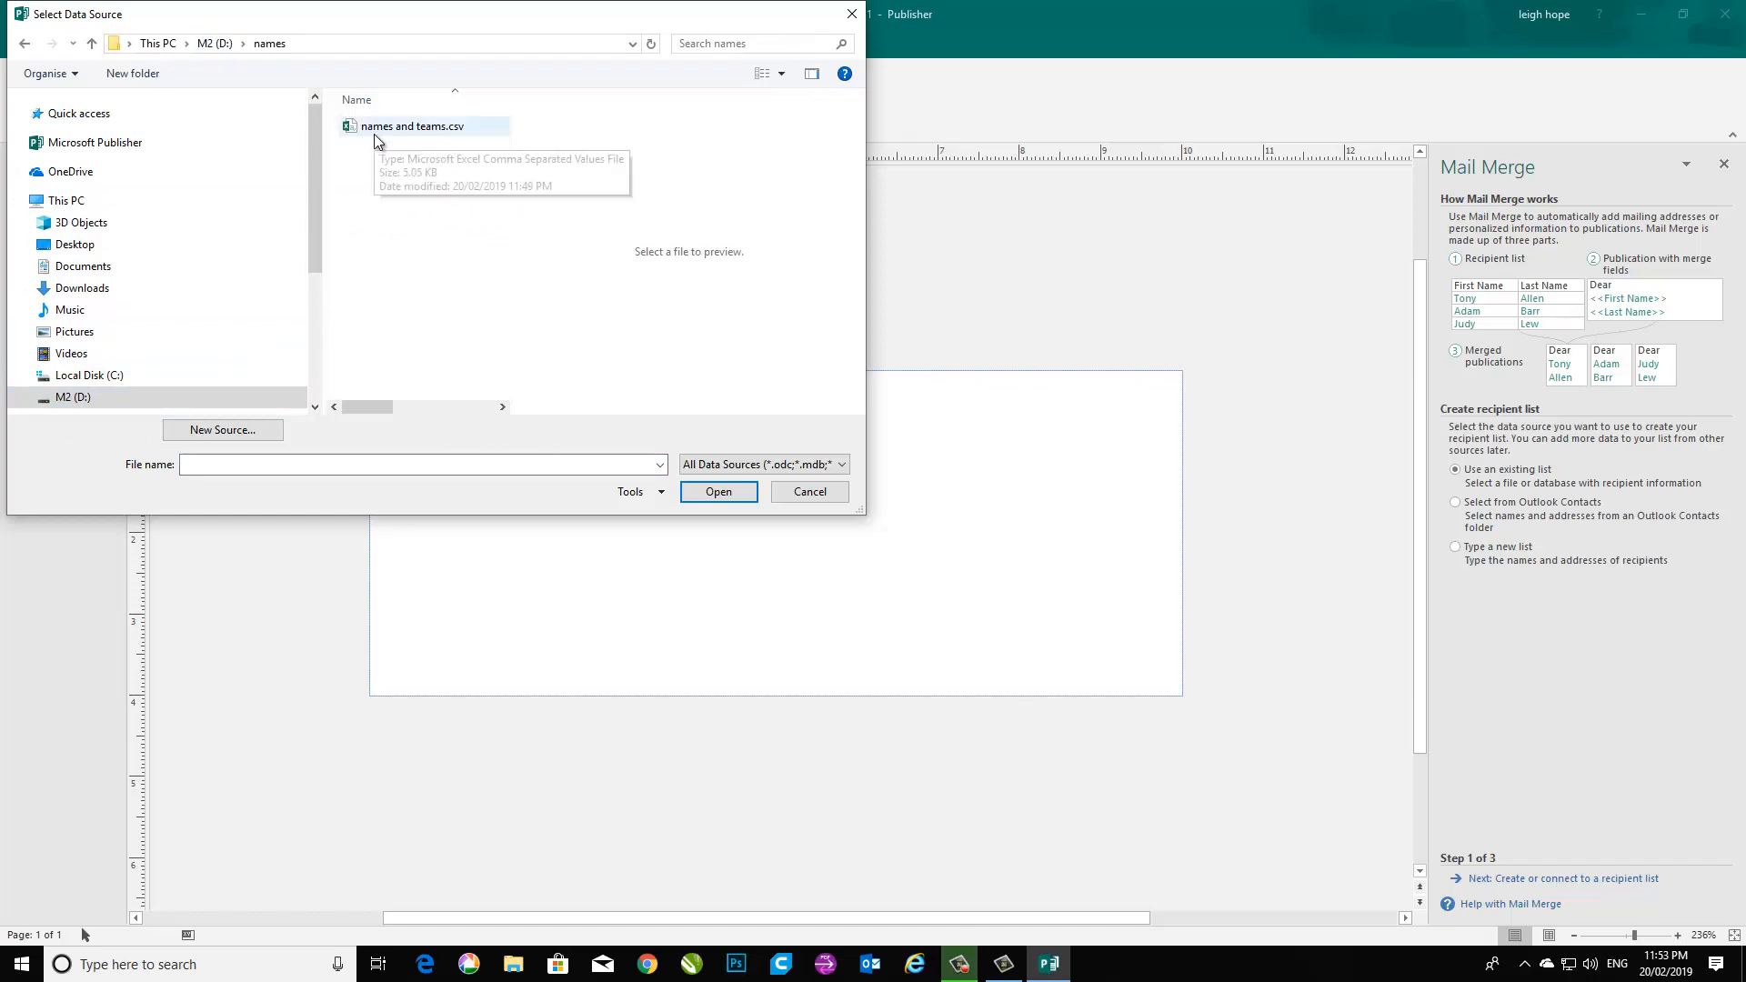
{"action": "double_click", "coordinate": [397, 130]}
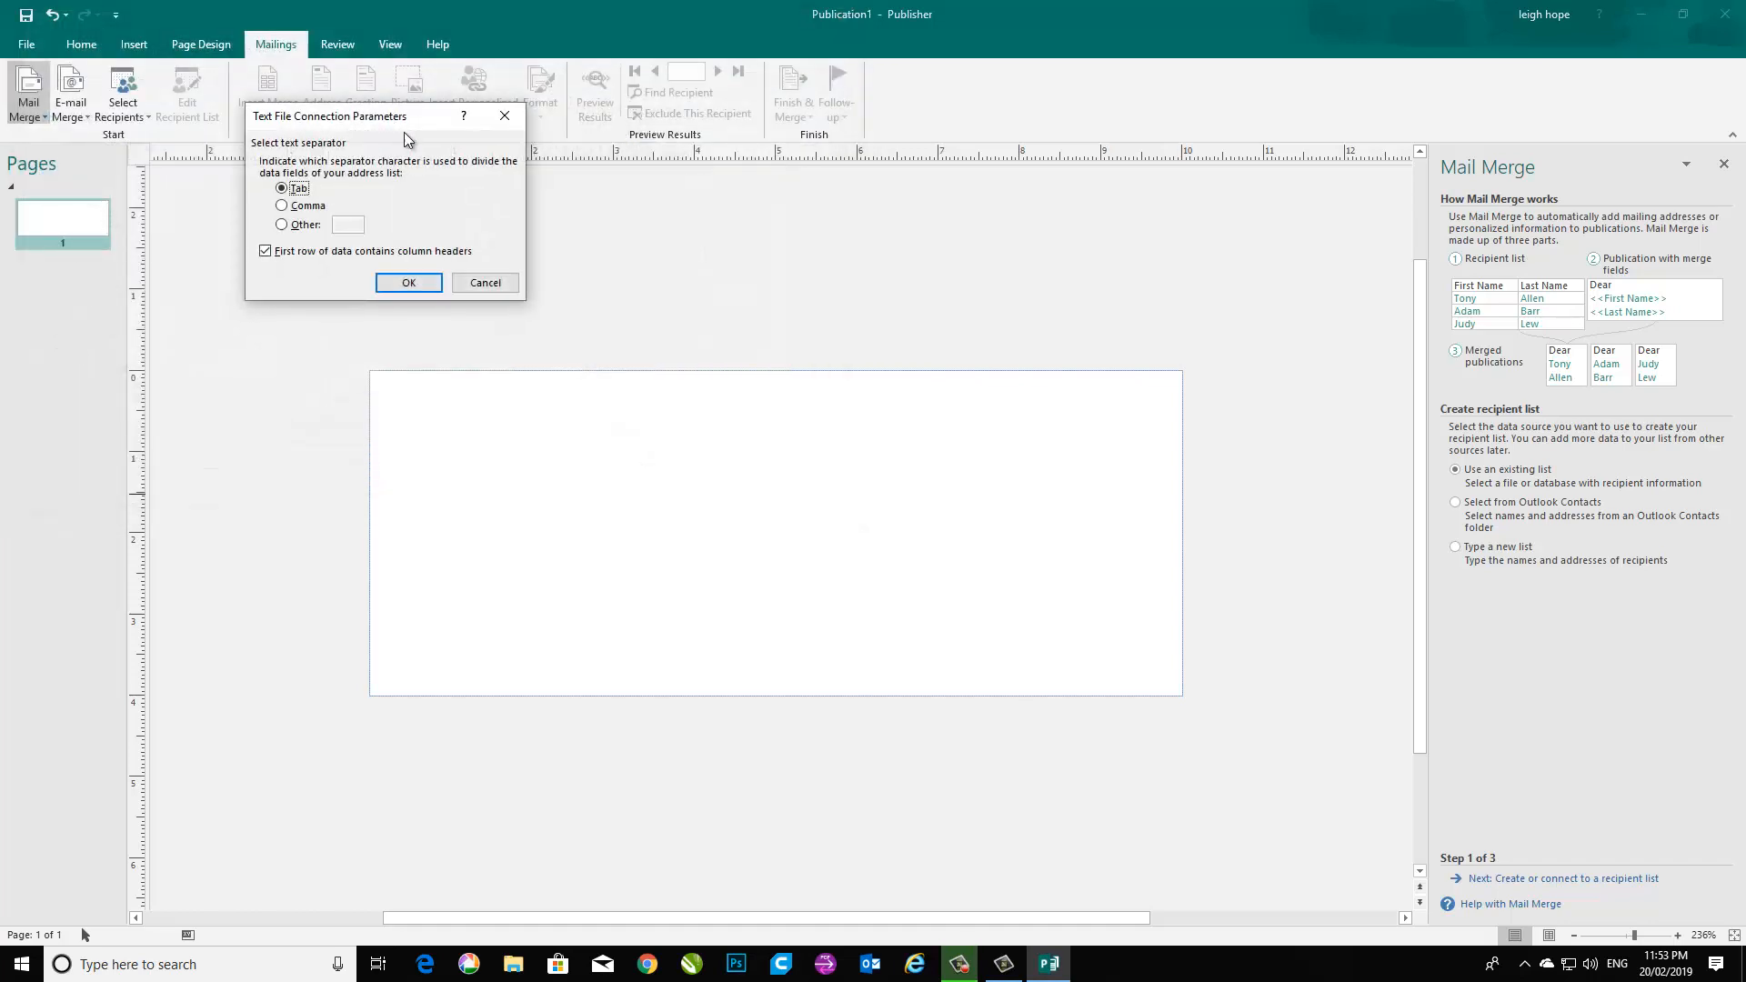
{"action": "left_click", "coordinate": [282, 206]}
{"action": "left_click", "coordinate": [407, 282]}
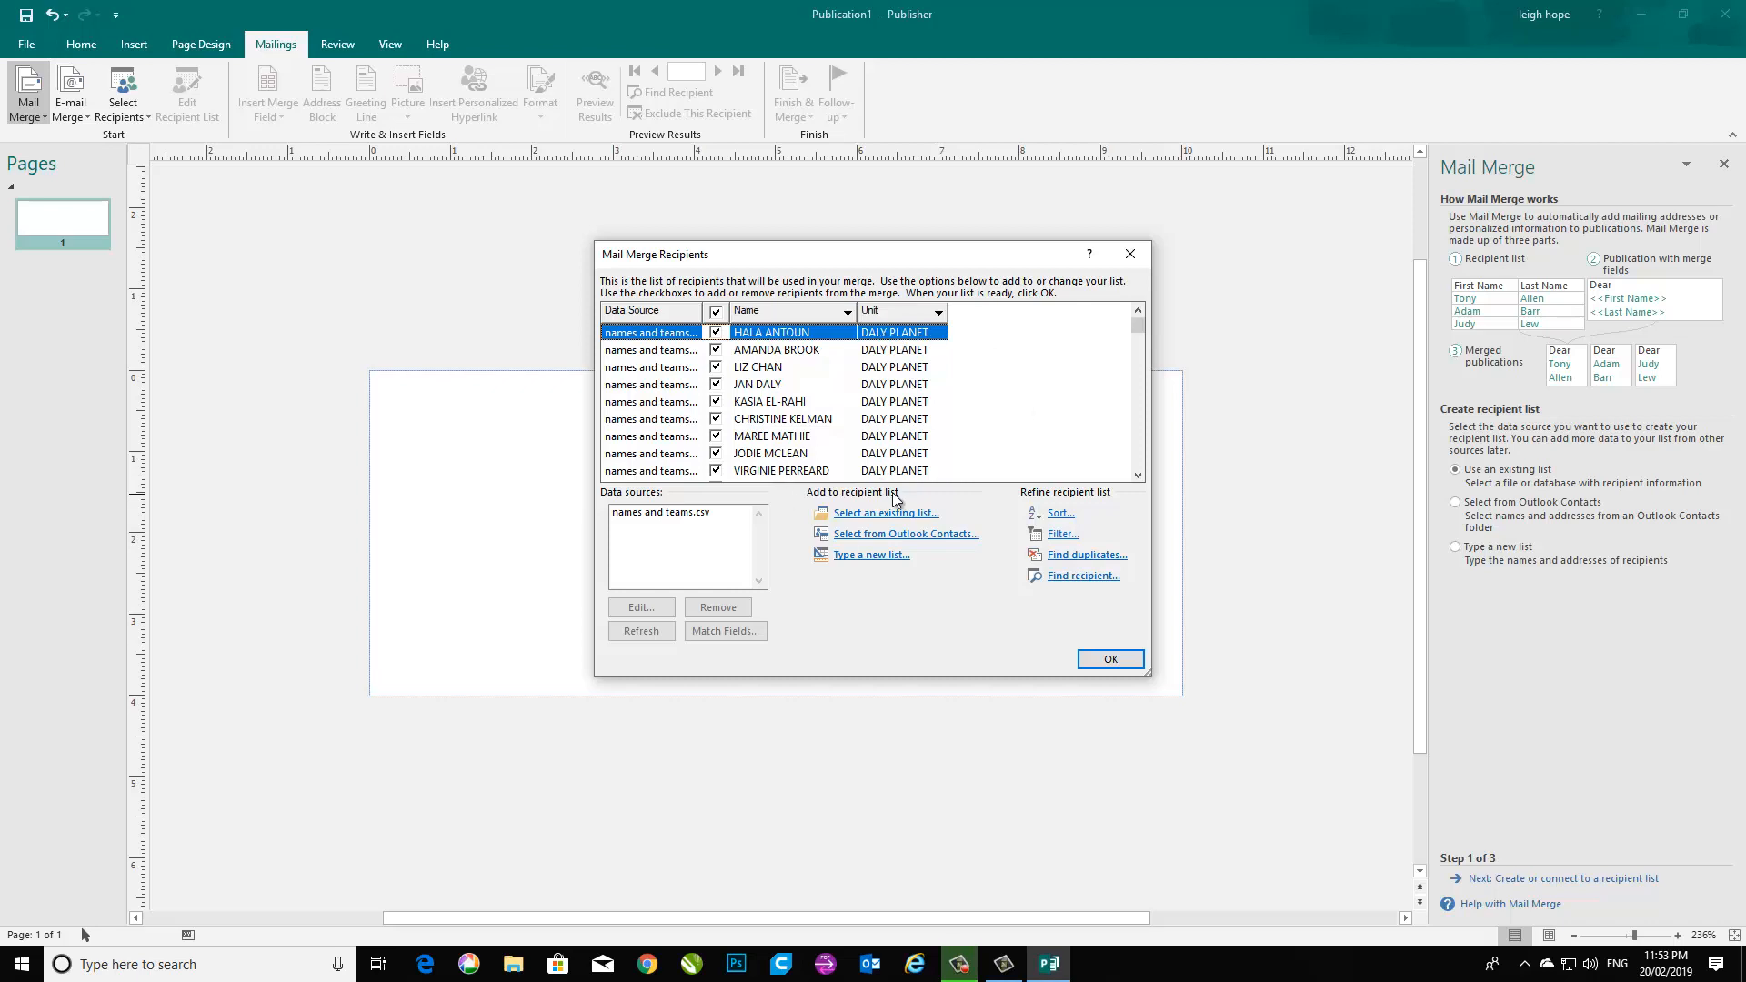
{"action": "mouse_move", "coordinate": [1141, 326]}
{"action": "left_mouse_down"}
{"action": "mouse_move", "coordinate": [1144, 455]}
{"action": "mouse_move", "coordinate": [1134, 328]}
{"action": "left_mouse_up"}
{"action": "left_click", "coordinate": [1109, 661]}
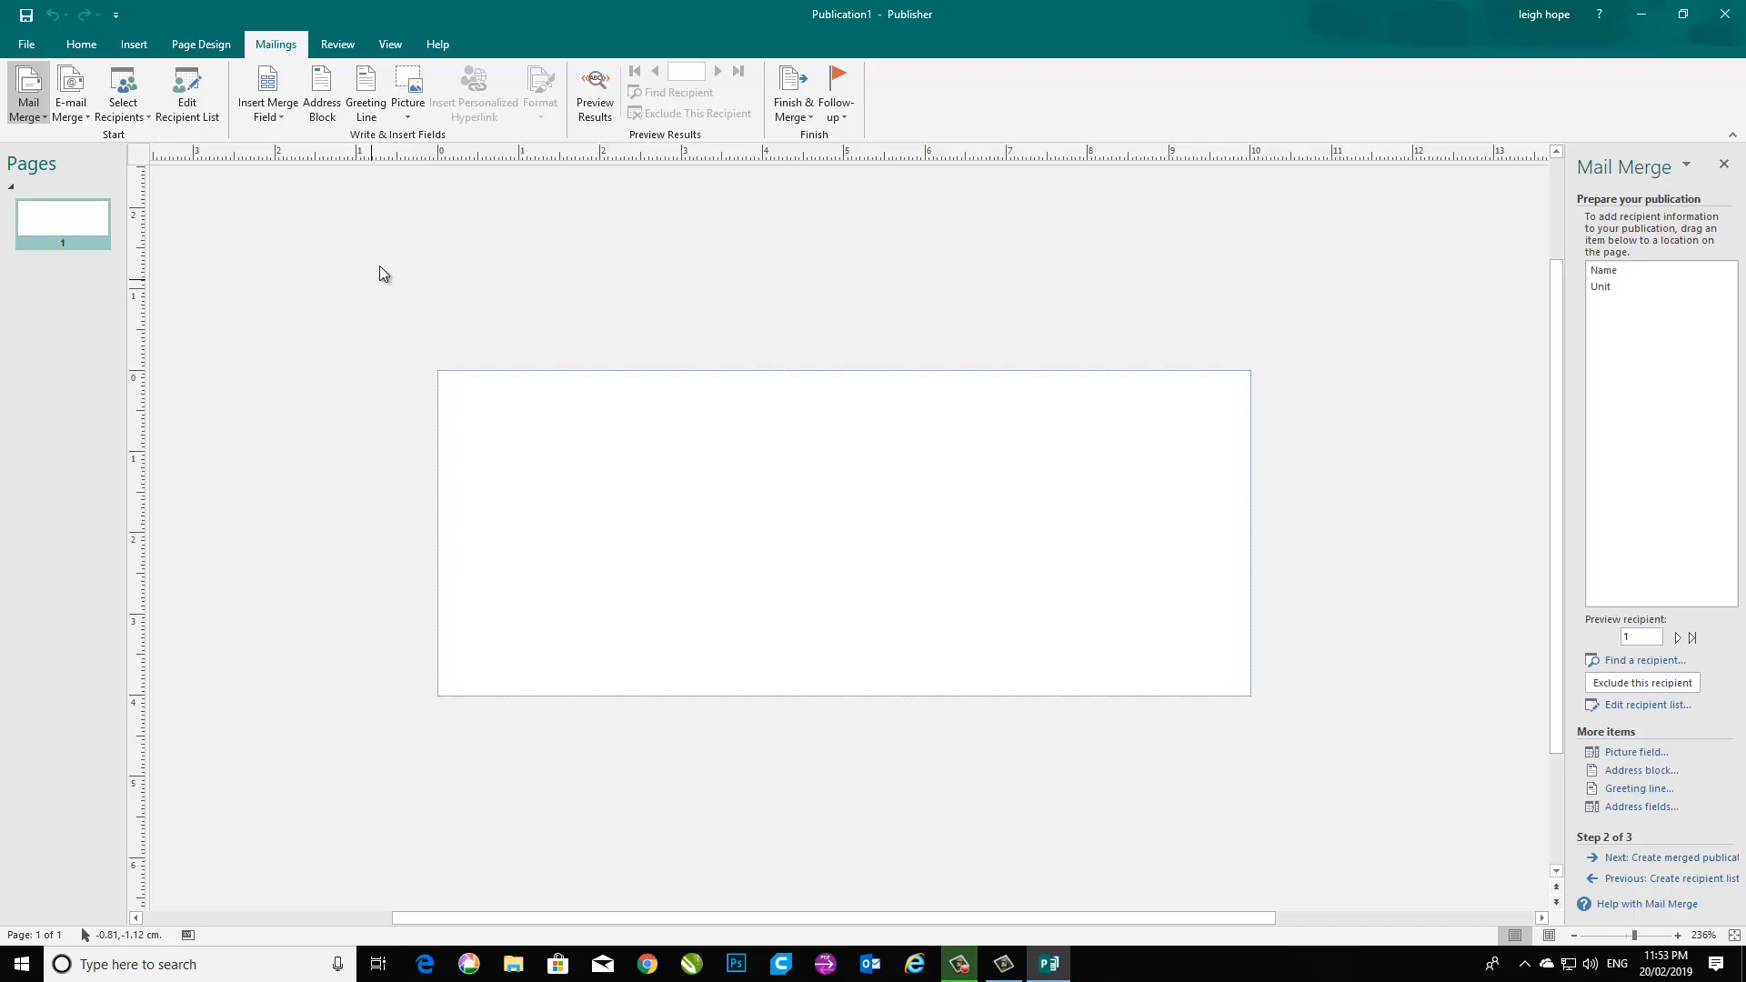
Insert the Name merge field and resize its text box to about 9.16 x 1.25 cm across the badge's upper half.
{"action": "left_click", "coordinate": [267, 107]}
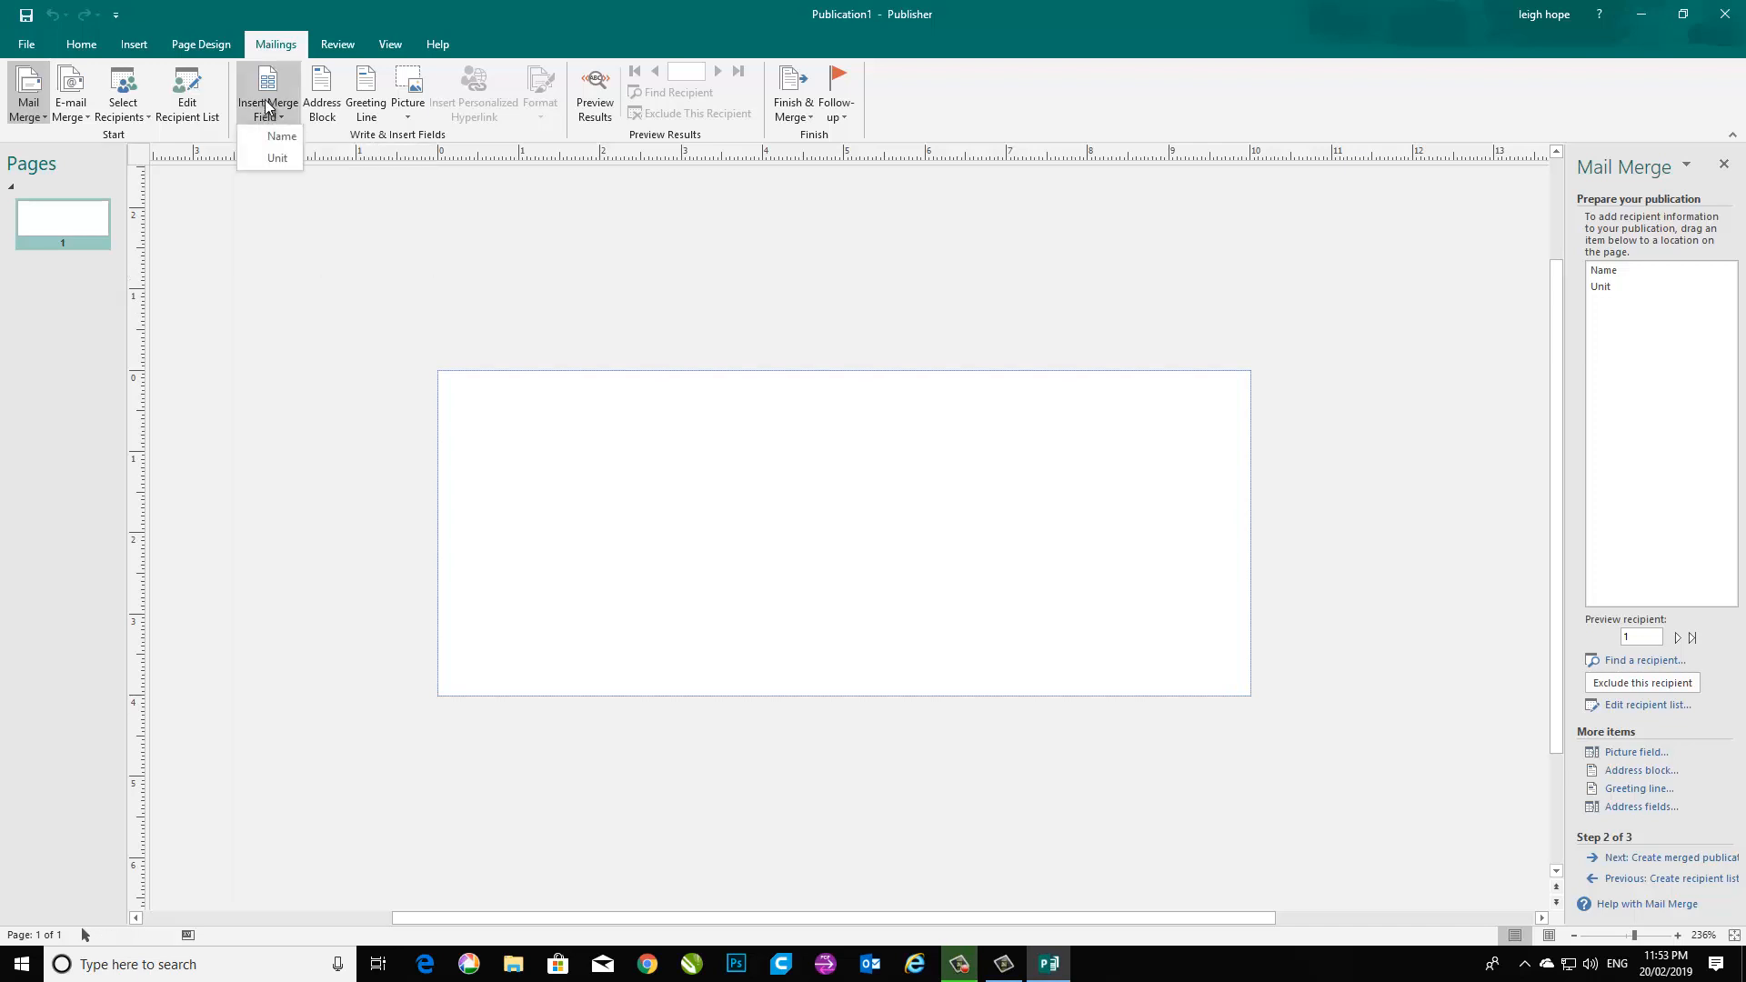
{"action": "left_click", "coordinate": [280, 136]}
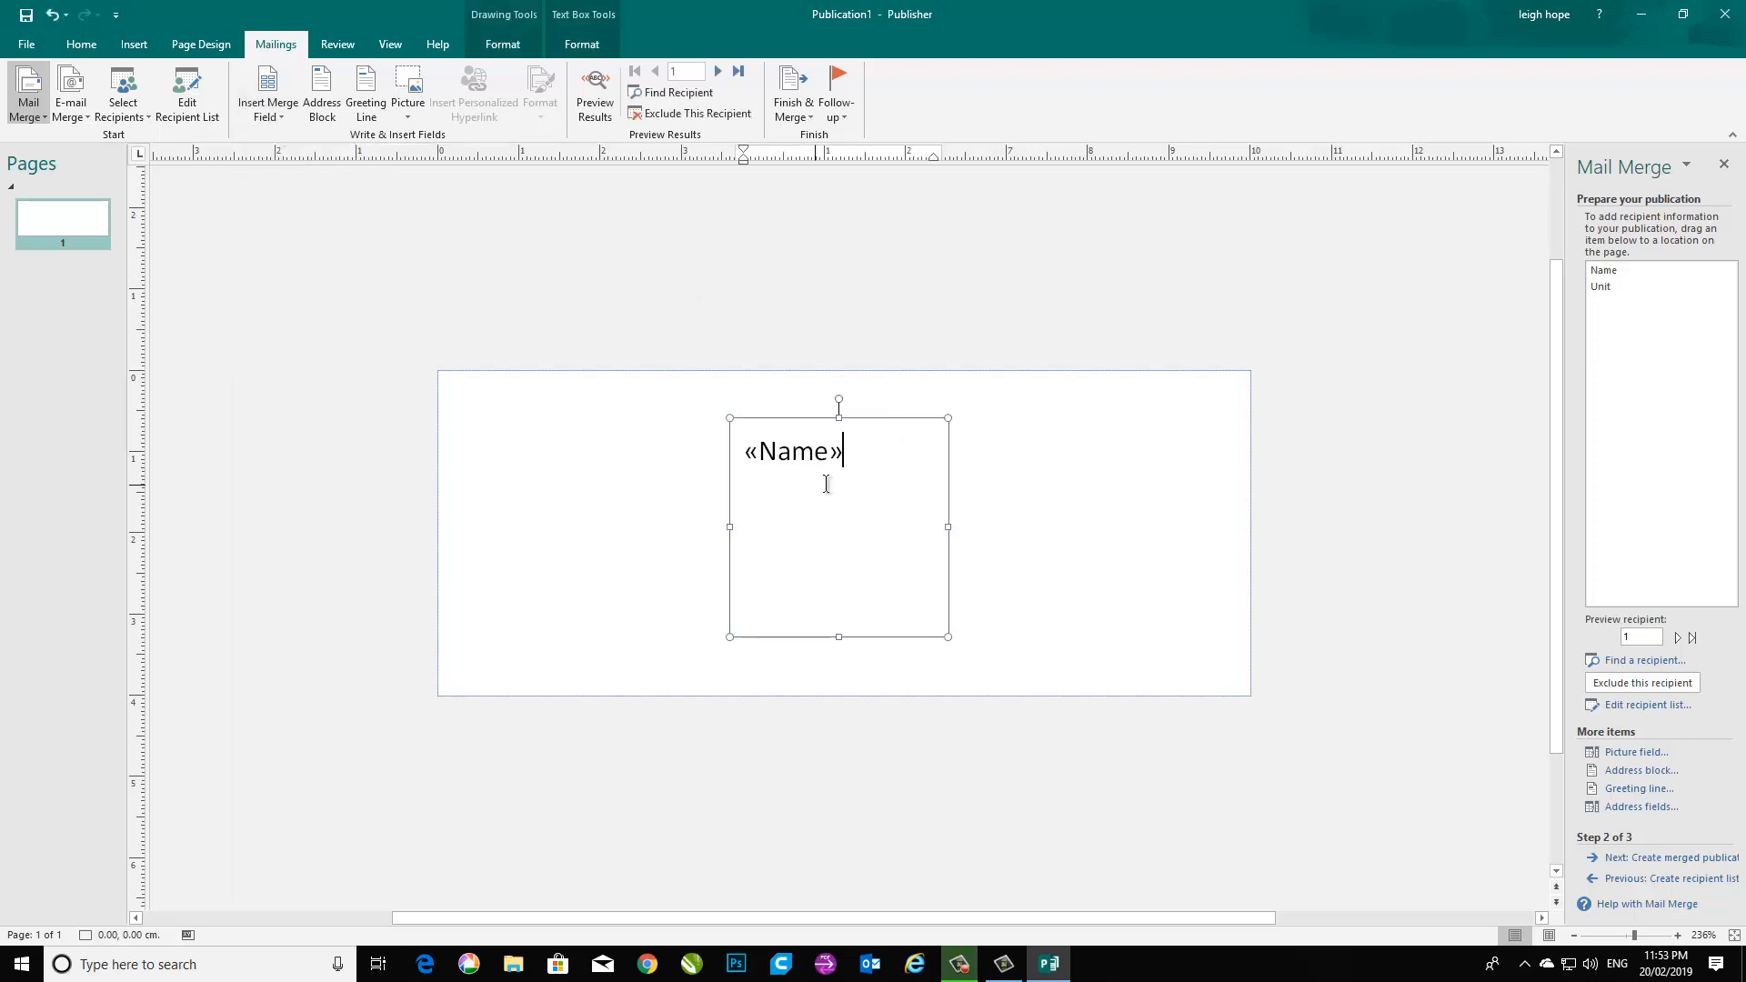
{"action": "left_click_drag", "start_coordinate": [730, 525], "coordinate": [474, 496]}
{"action": "left_click_drag", "start_coordinate": [954, 527], "coordinate": [1237, 487]}
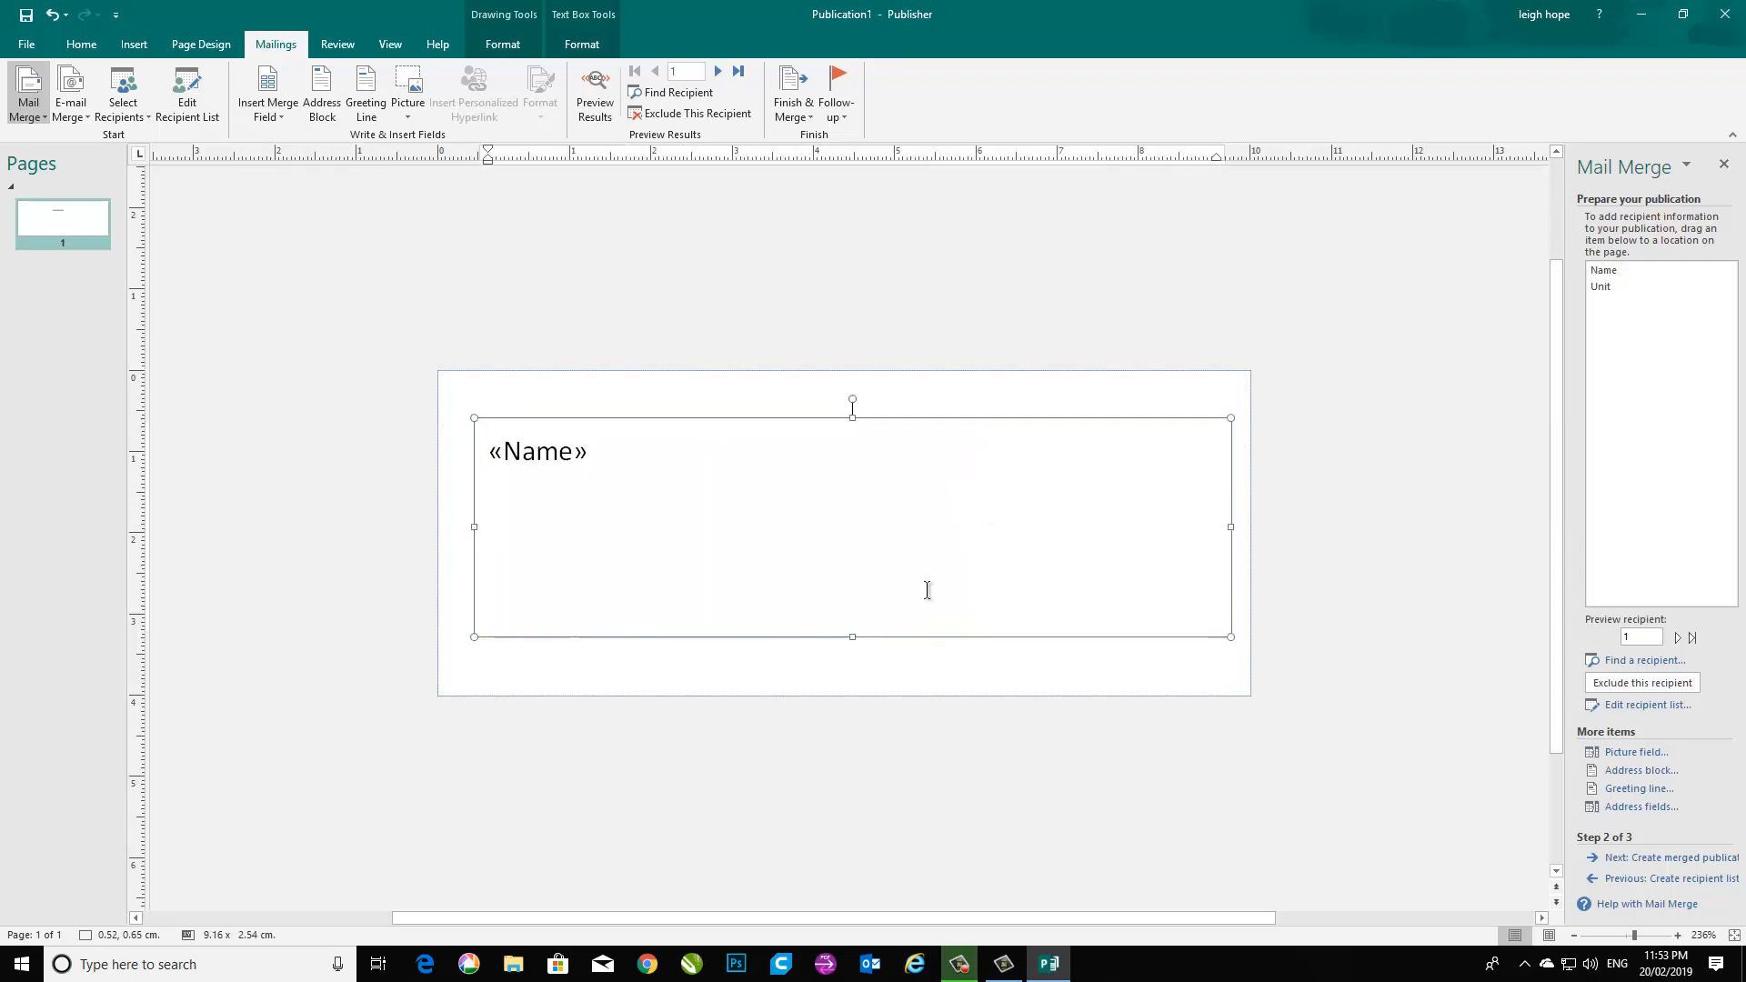
{"action": "left_click", "coordinate": [853, 632]}
{"action": "left_click_drag", "start_coordinate": [853, 634], "coordinate": [869, 526]}
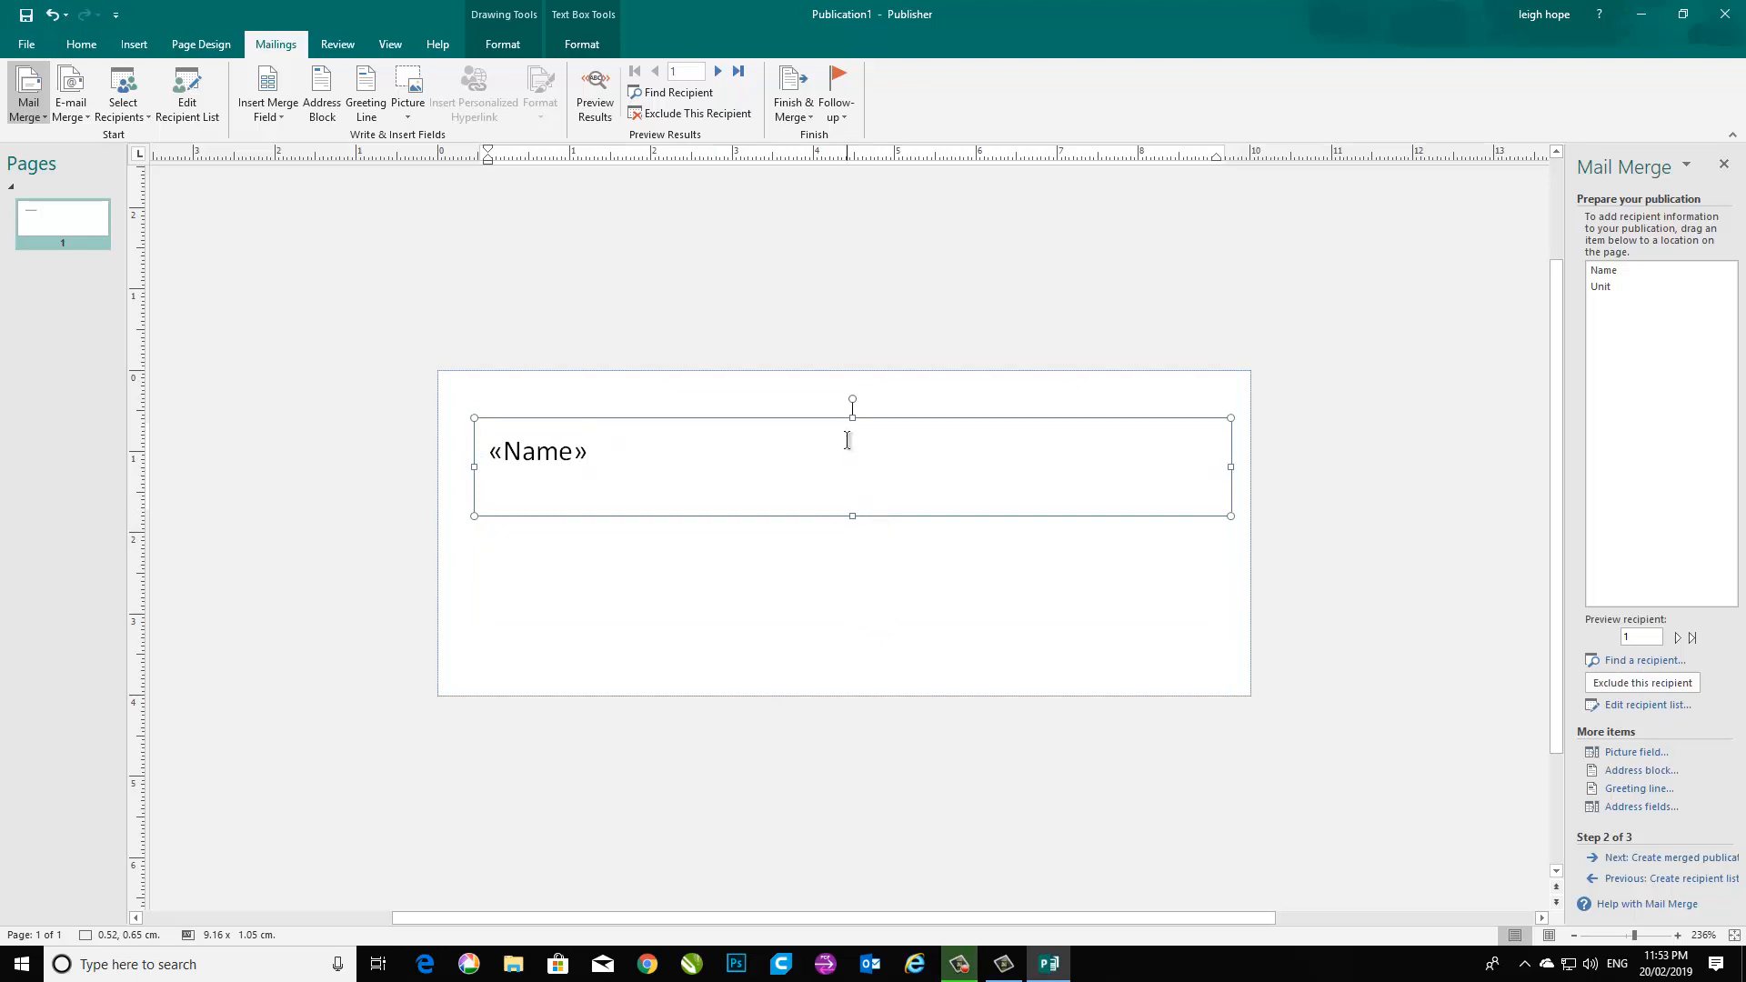
{"action": "left_click_drag", "start_coordinate": [857, 419], "coordinate": [852, 405]}
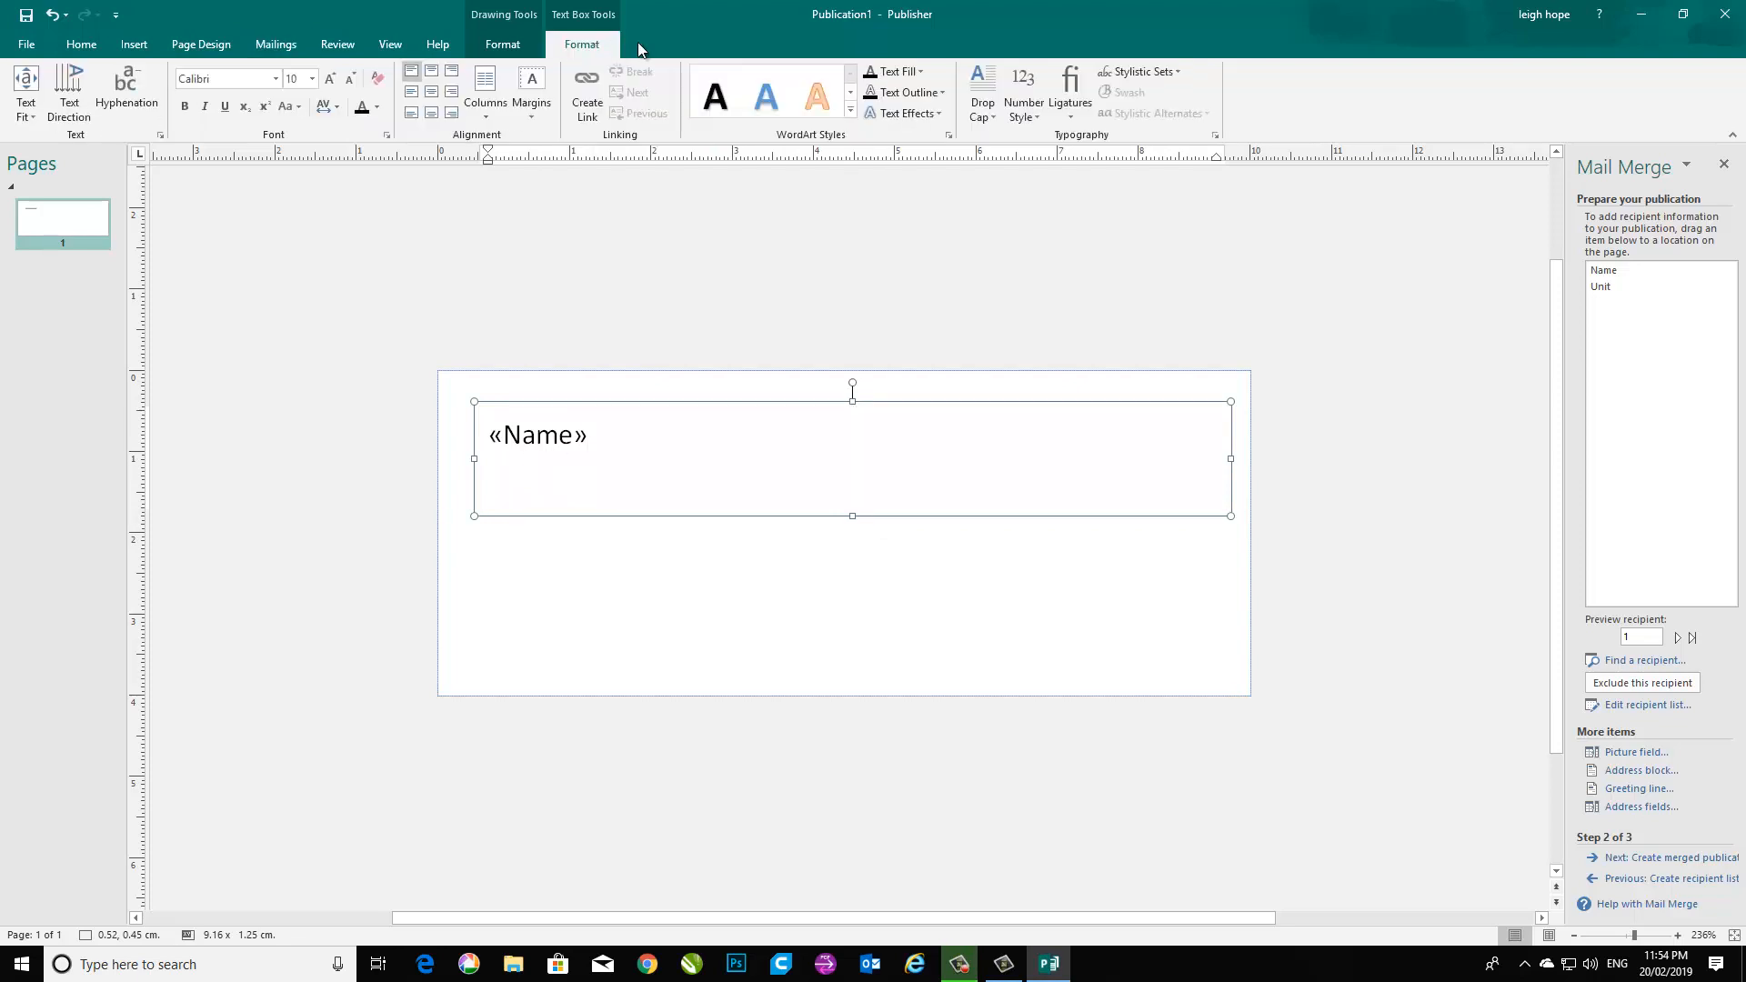
Center the Name field horizontally and vertically in its text box and enlarge its font to roughly twice the size.
{"action": "left_click", "coordinate": [433, 94]}
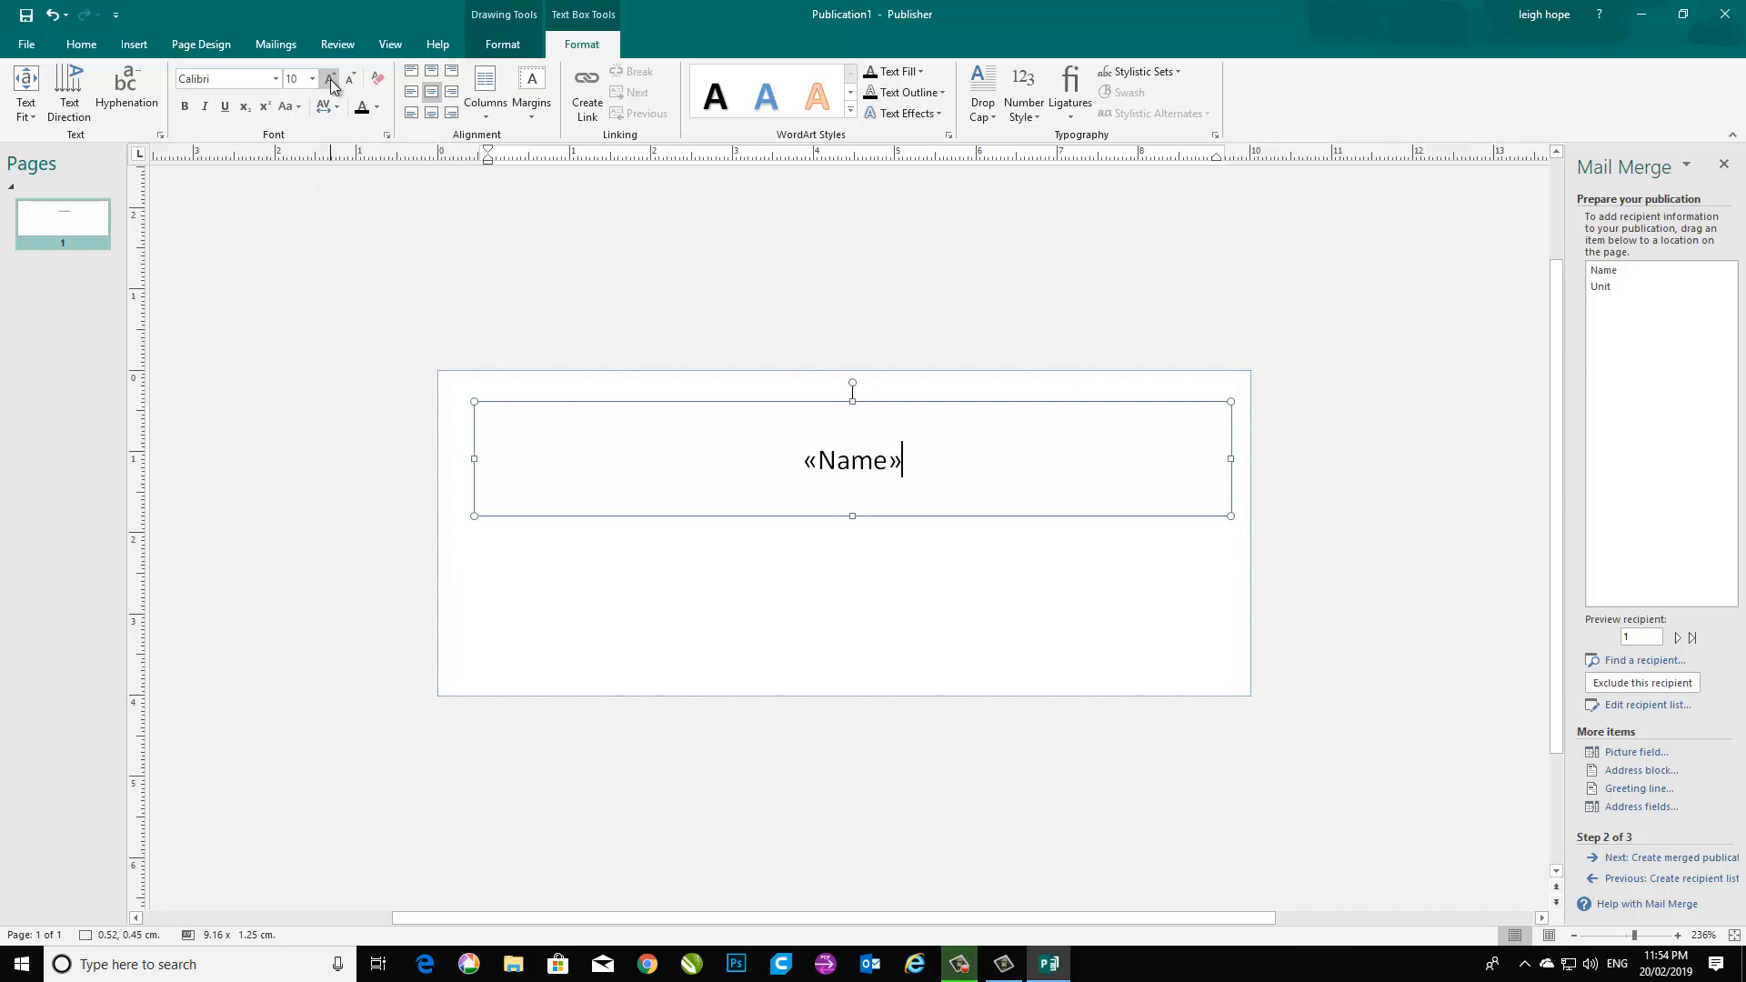
{"action": "left_click_drag", "start_coordinate": [952, 467], "coordinate": [792, 469]}
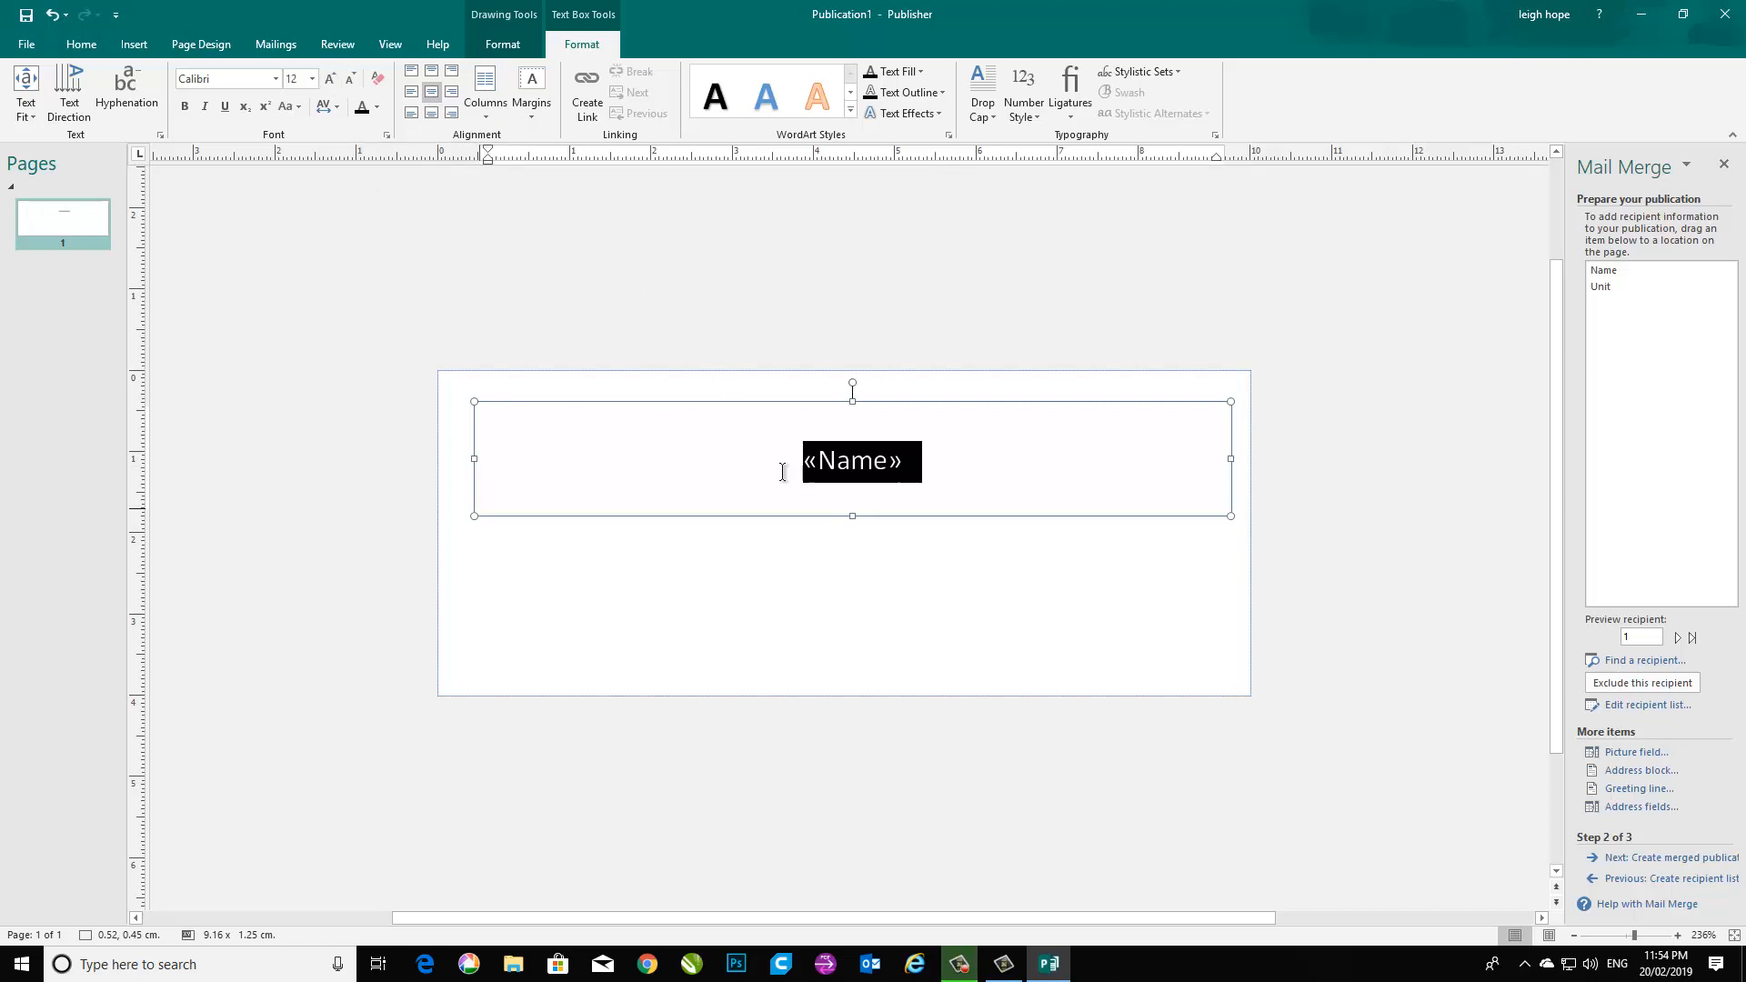
{"action": "left_click", "coordinate": [345, 80]}
{"action": "left_click", "coordinate": [332, 82]}
{"action": "left_click", "coordinate": [331, 82]}
{"action": "left_click", "coordinate": [331, 82]}
{"action": "left_click", "coordinate": [331, 82]}
{"action": "left_click", "coordinate": [331, 82]}
{"action": "left_click", "coordinate": [331, 81]}
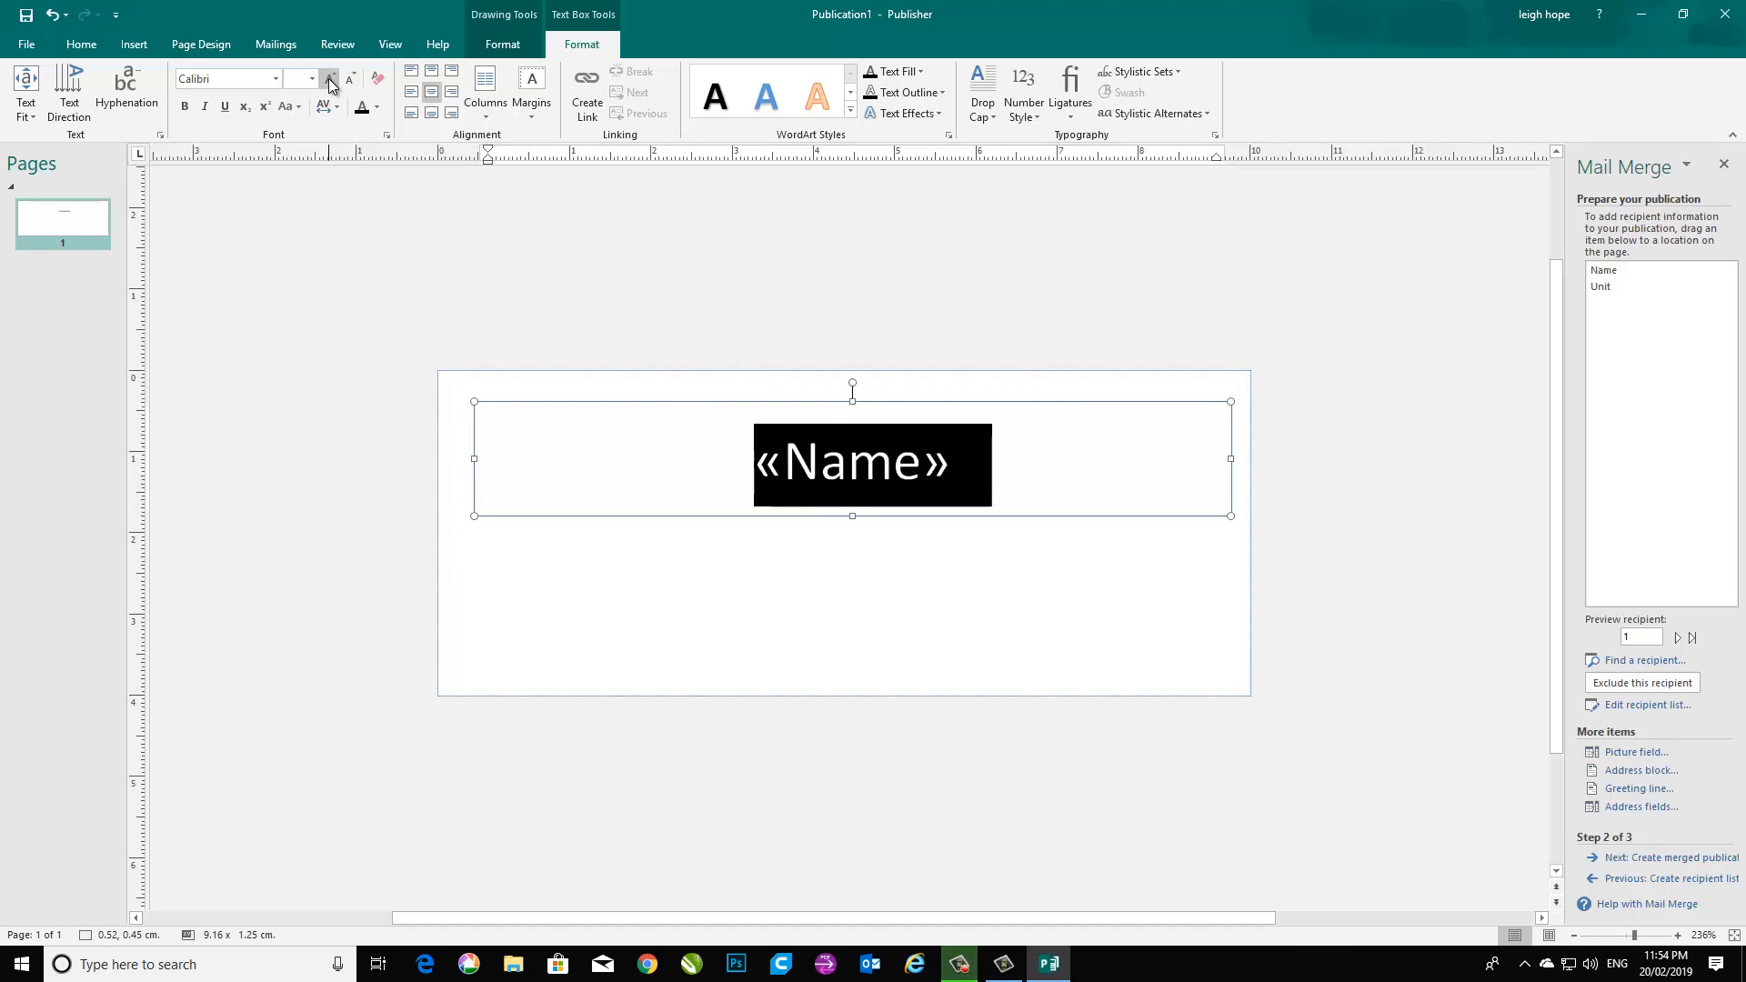
{"action": "left_click", "coordinate": [331, 82]}
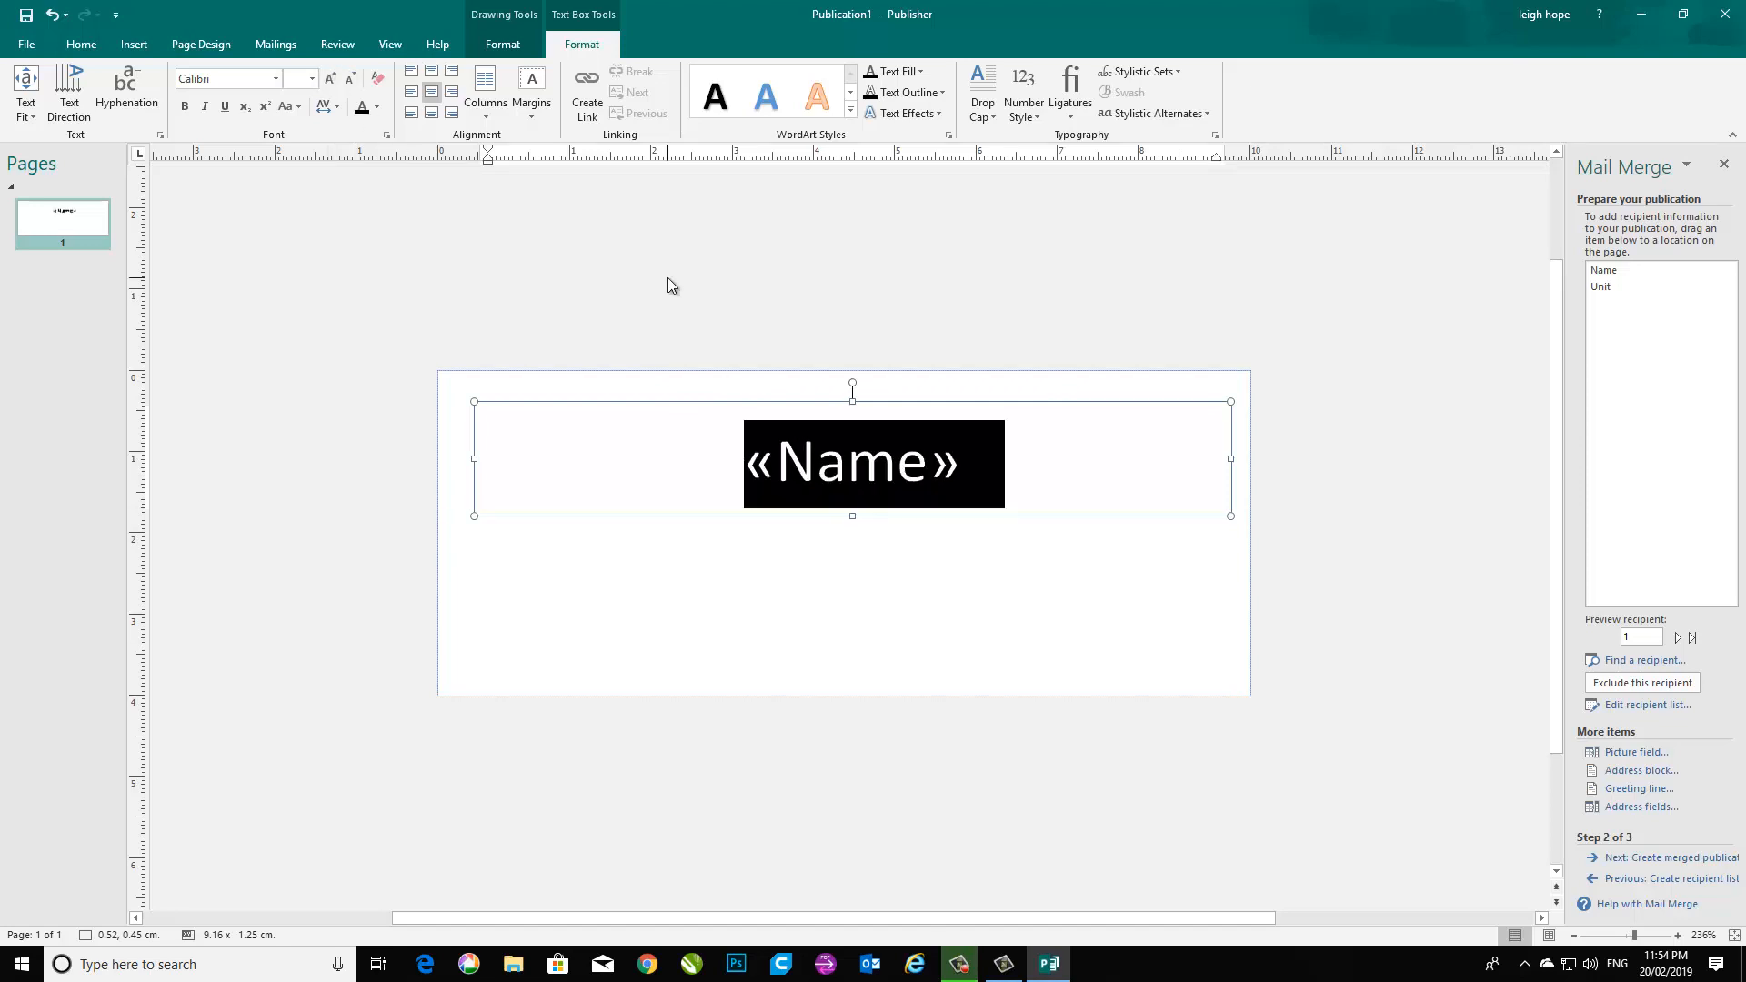
Set the Name text box's autofitting to shrink text on overflow, then deselect the box.
{"action": "right_click", "coordinate": [919, 406]}
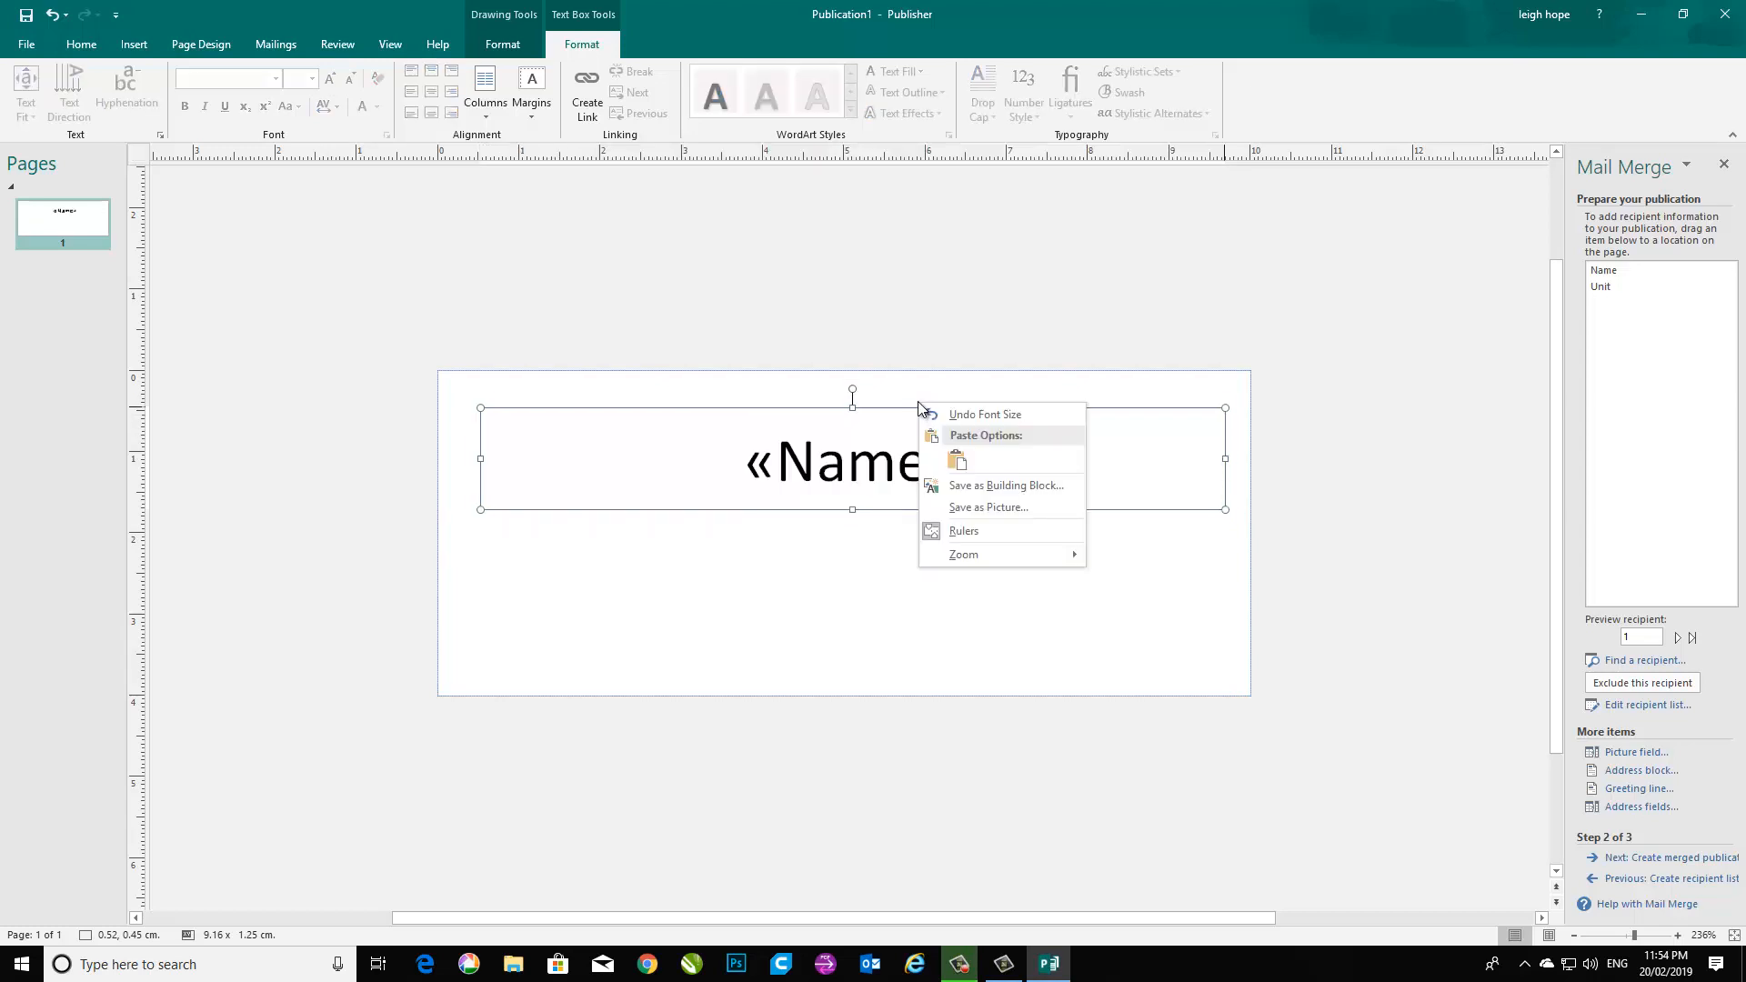
{"action": "right_click", "coordinate": [778, 420]}
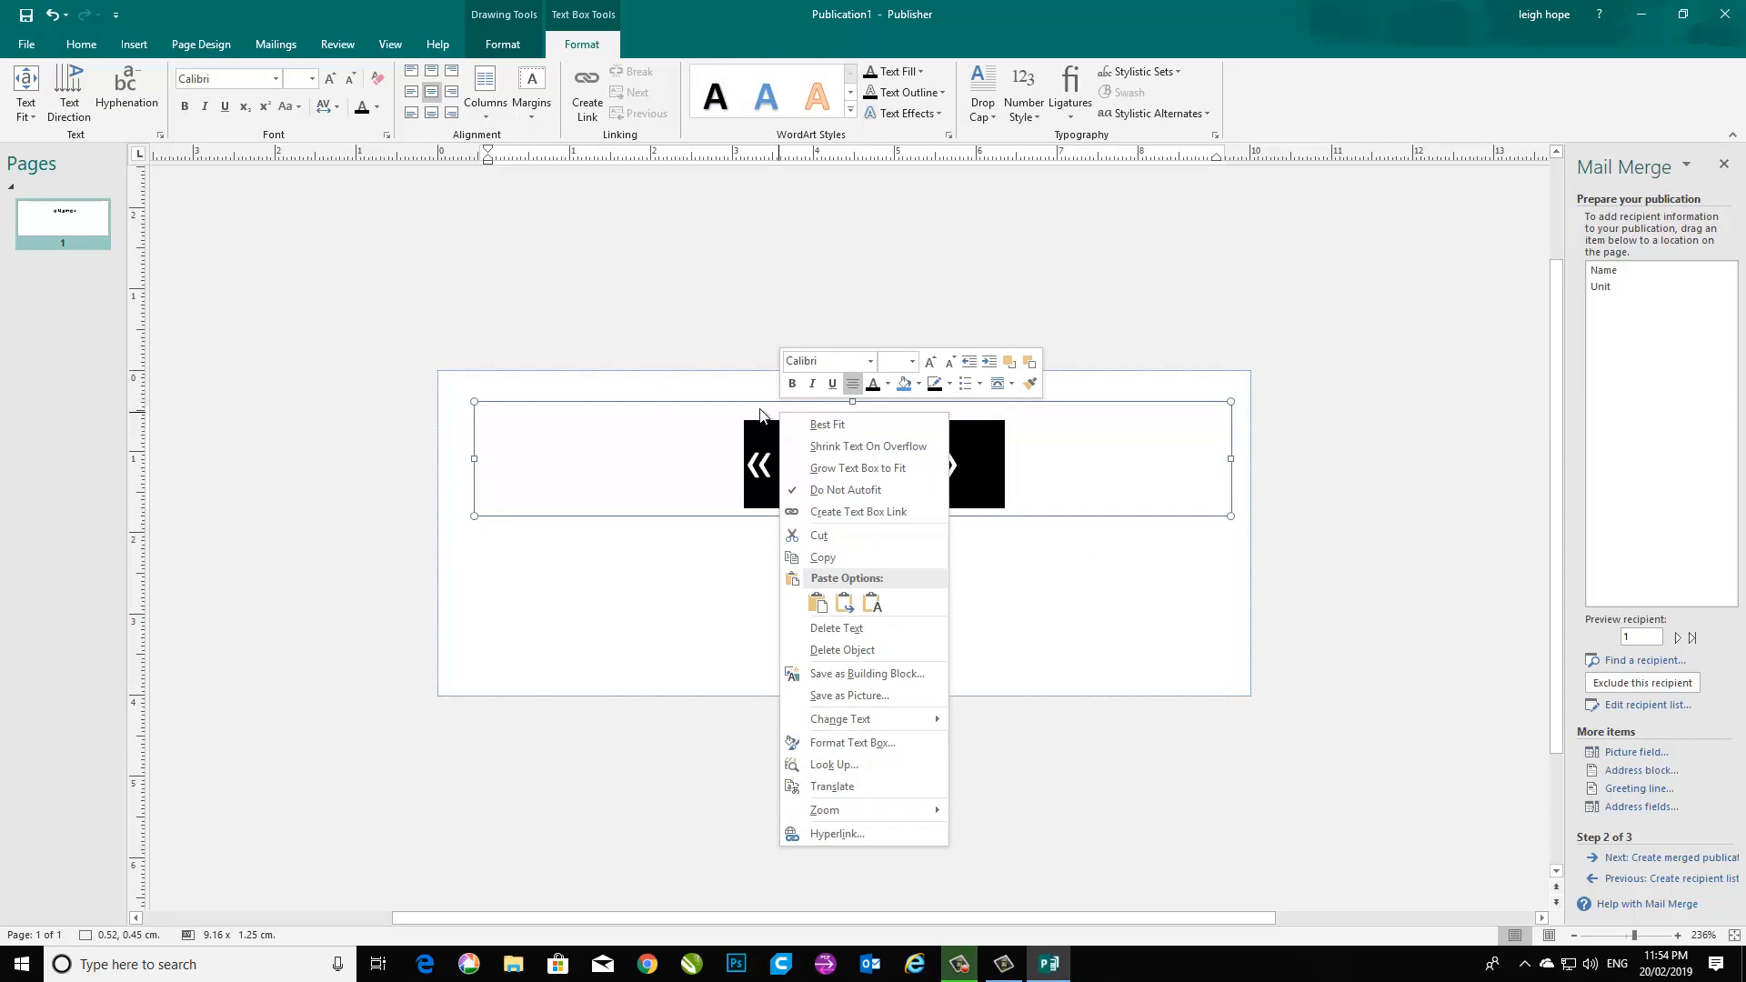
{"action": "left_click", "coordinate": [843, 743]}
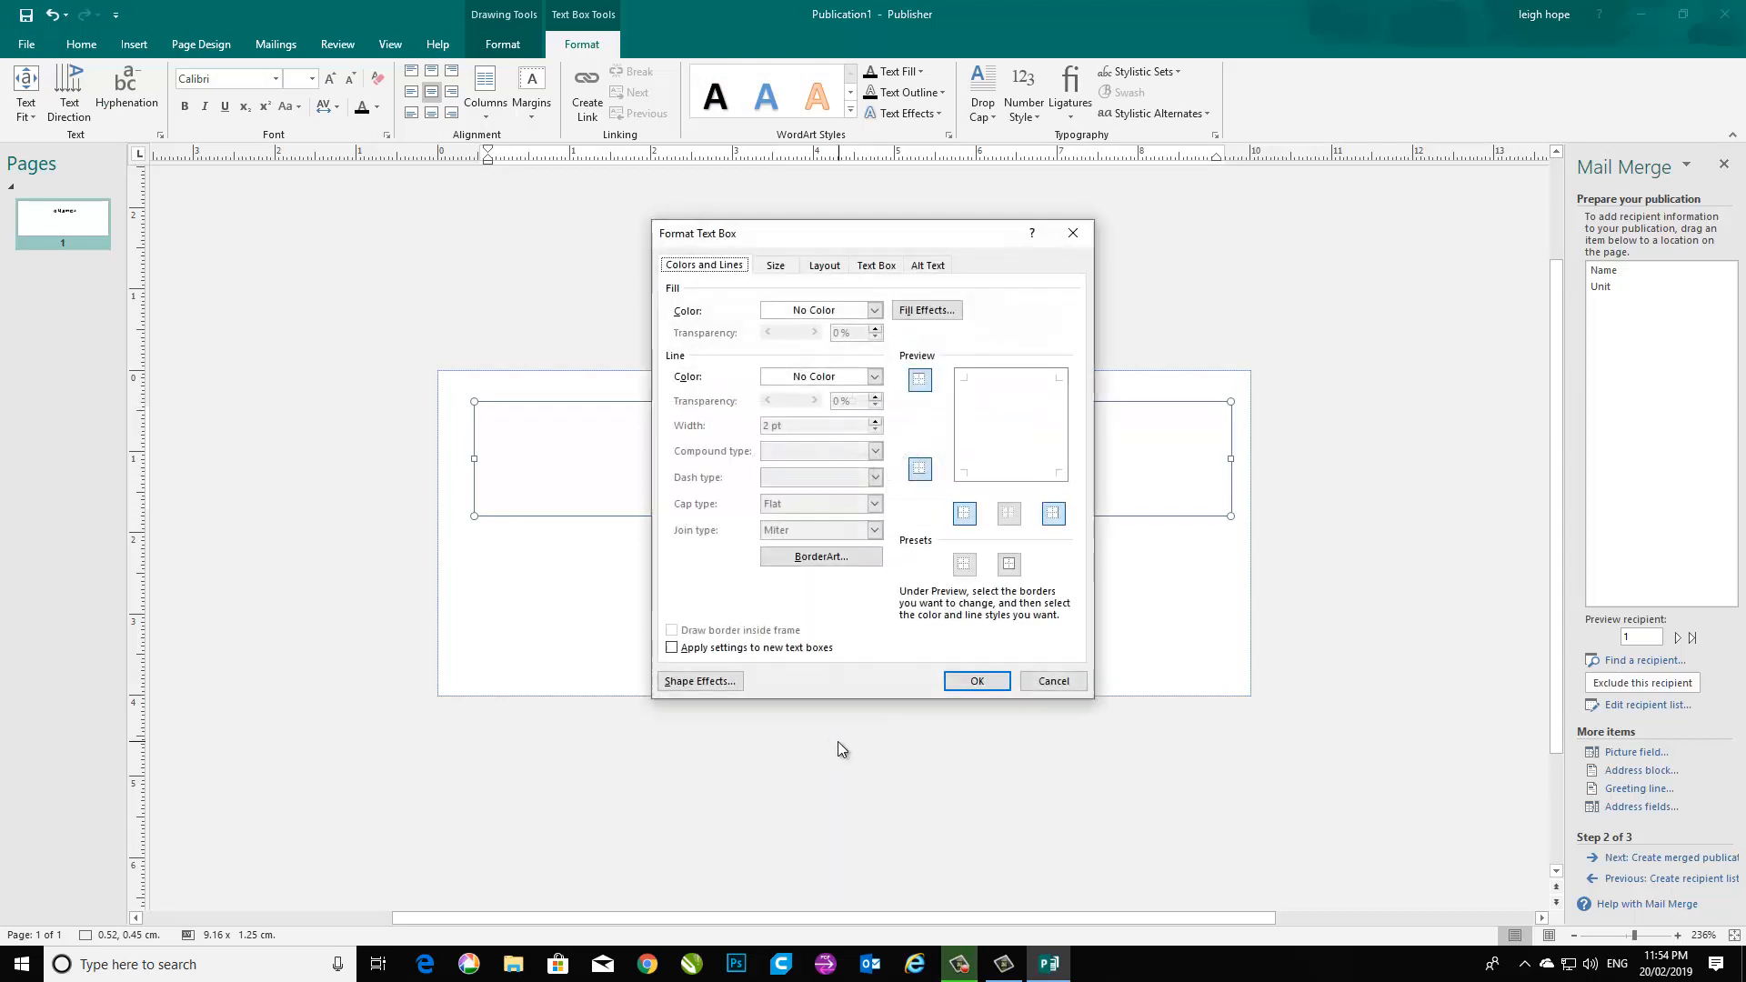
{"action": "left_click", "coordinate": [825, 265]}
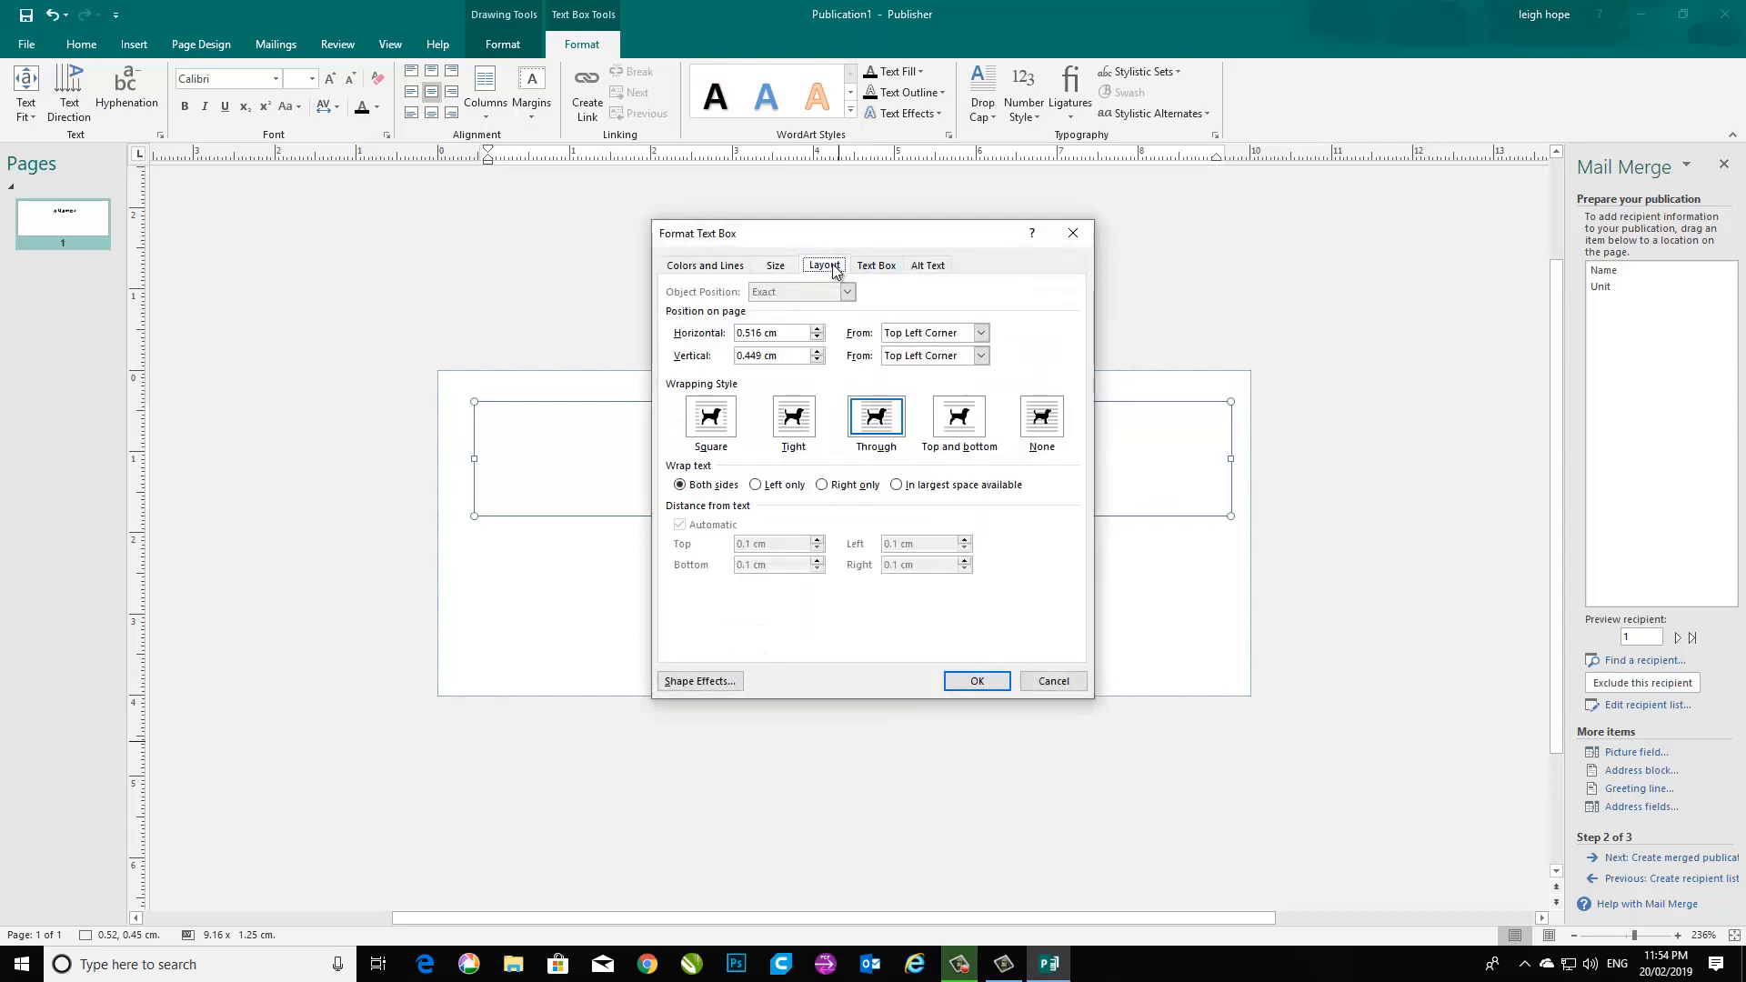
{"action": "left_click", "coordinate": [887, 269]}
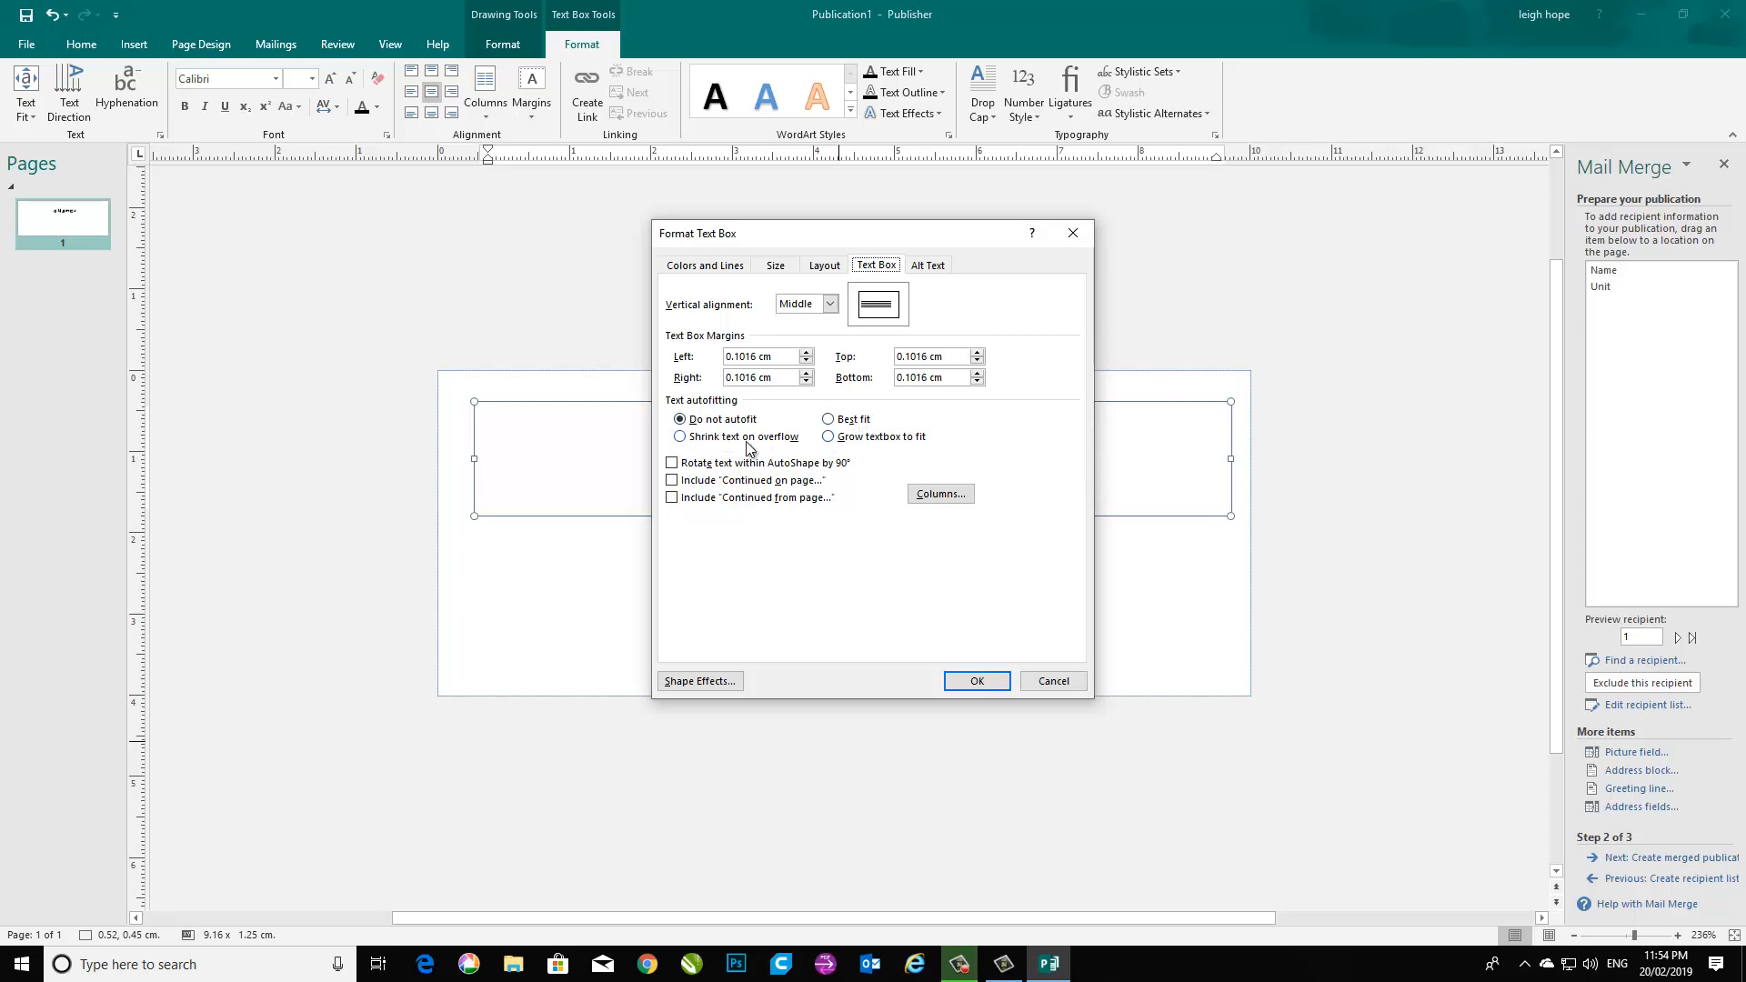
{"action": "left_click", "coordinate": [681, 437]}
{"action": "left_click", "coordinate": [966, 684]}
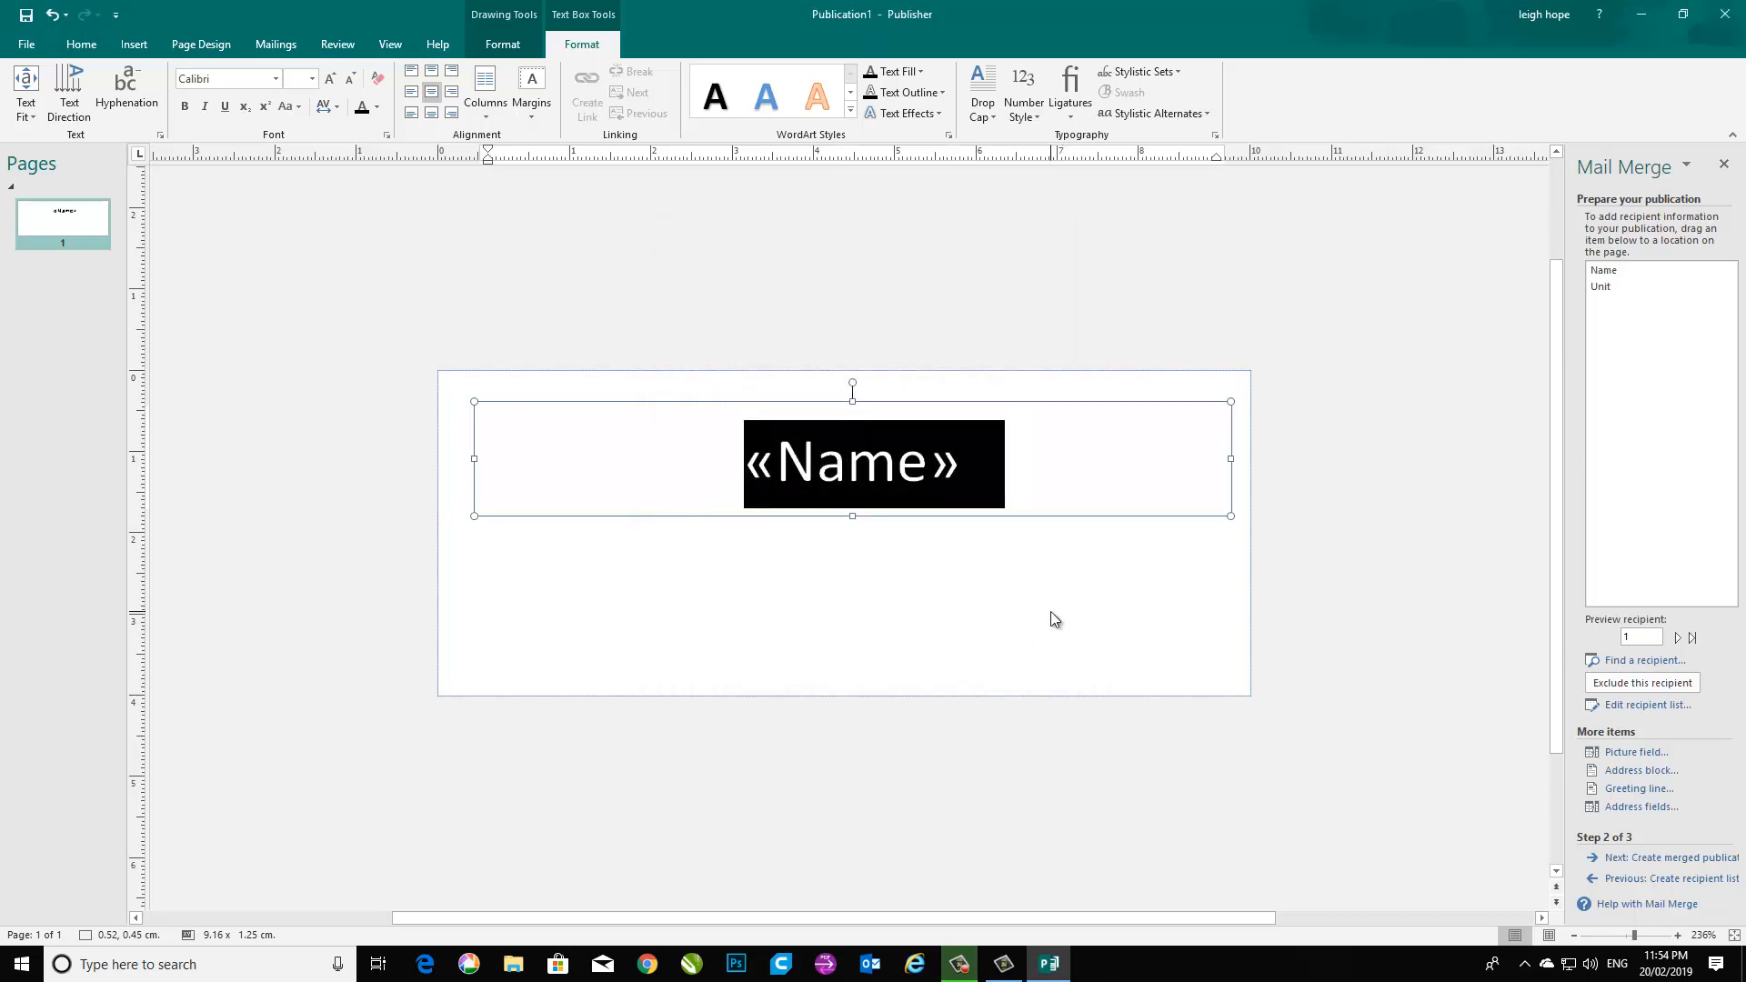
{"action": "left_click", "coordinate": [922, 575]}
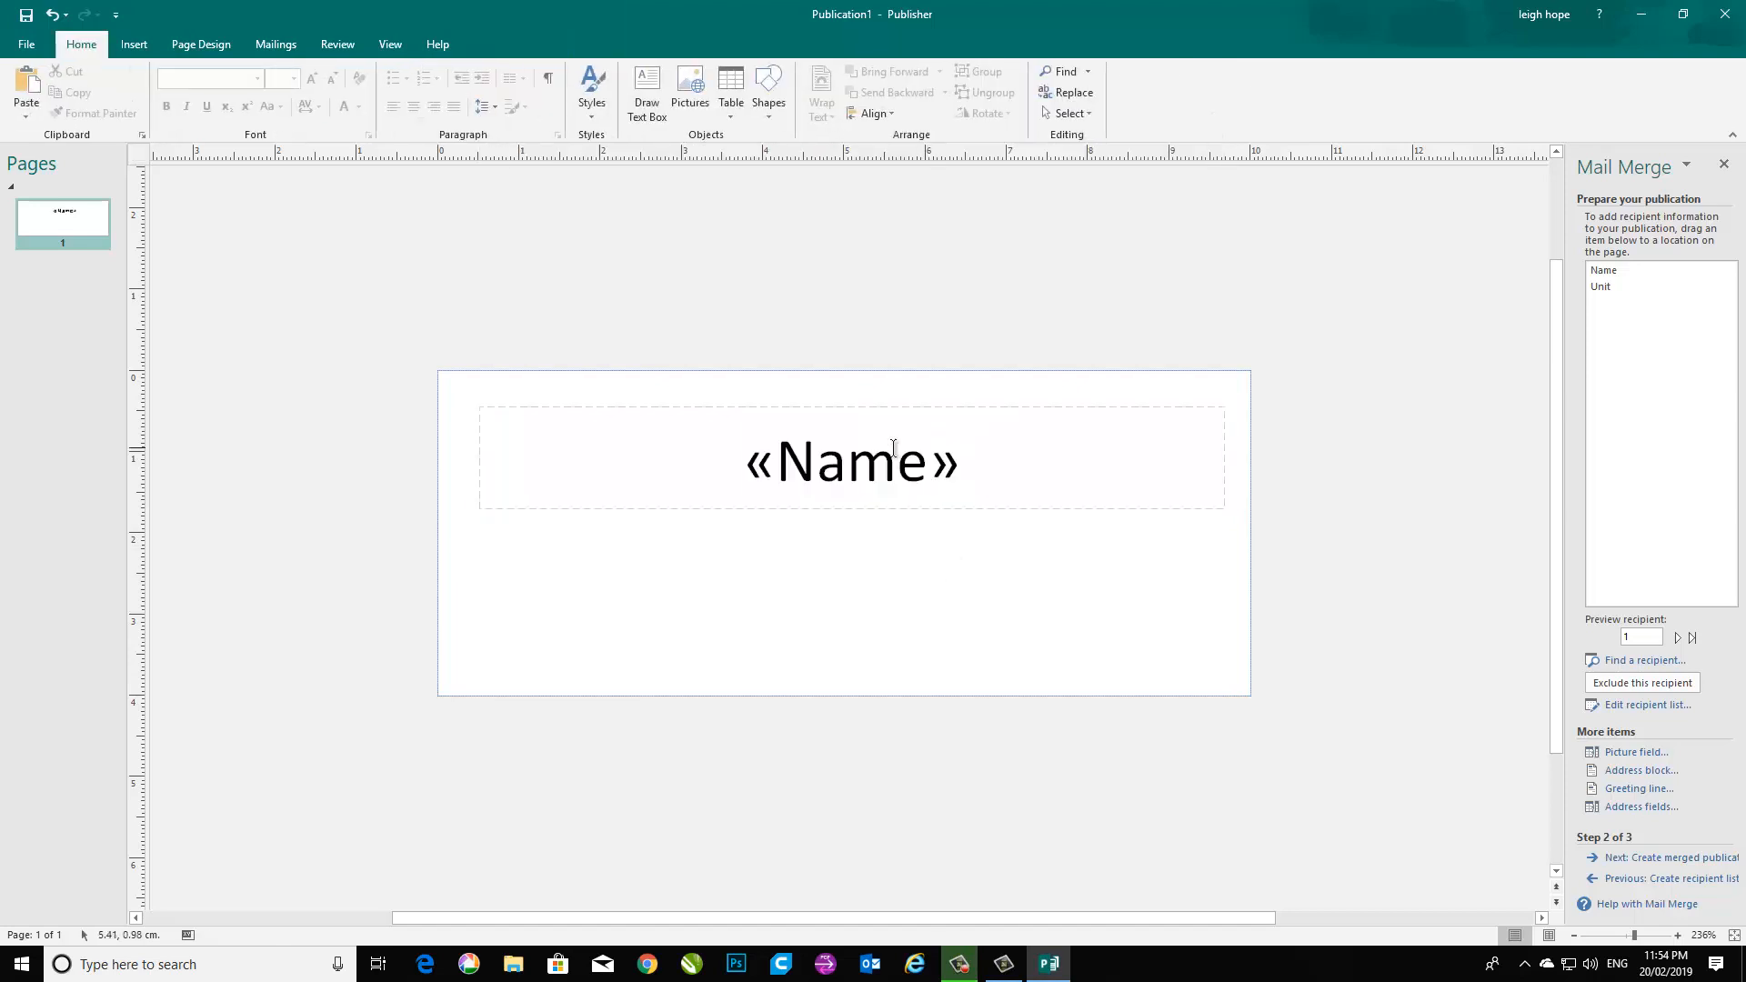
Insert the Unit merge field and resize its text box to about 7.78 x 1.25 cm below the Name field.
{"action": "left_click", "coordinate": [264, 44]}
{"action": "left_click", "coordinate": [262, 115]}
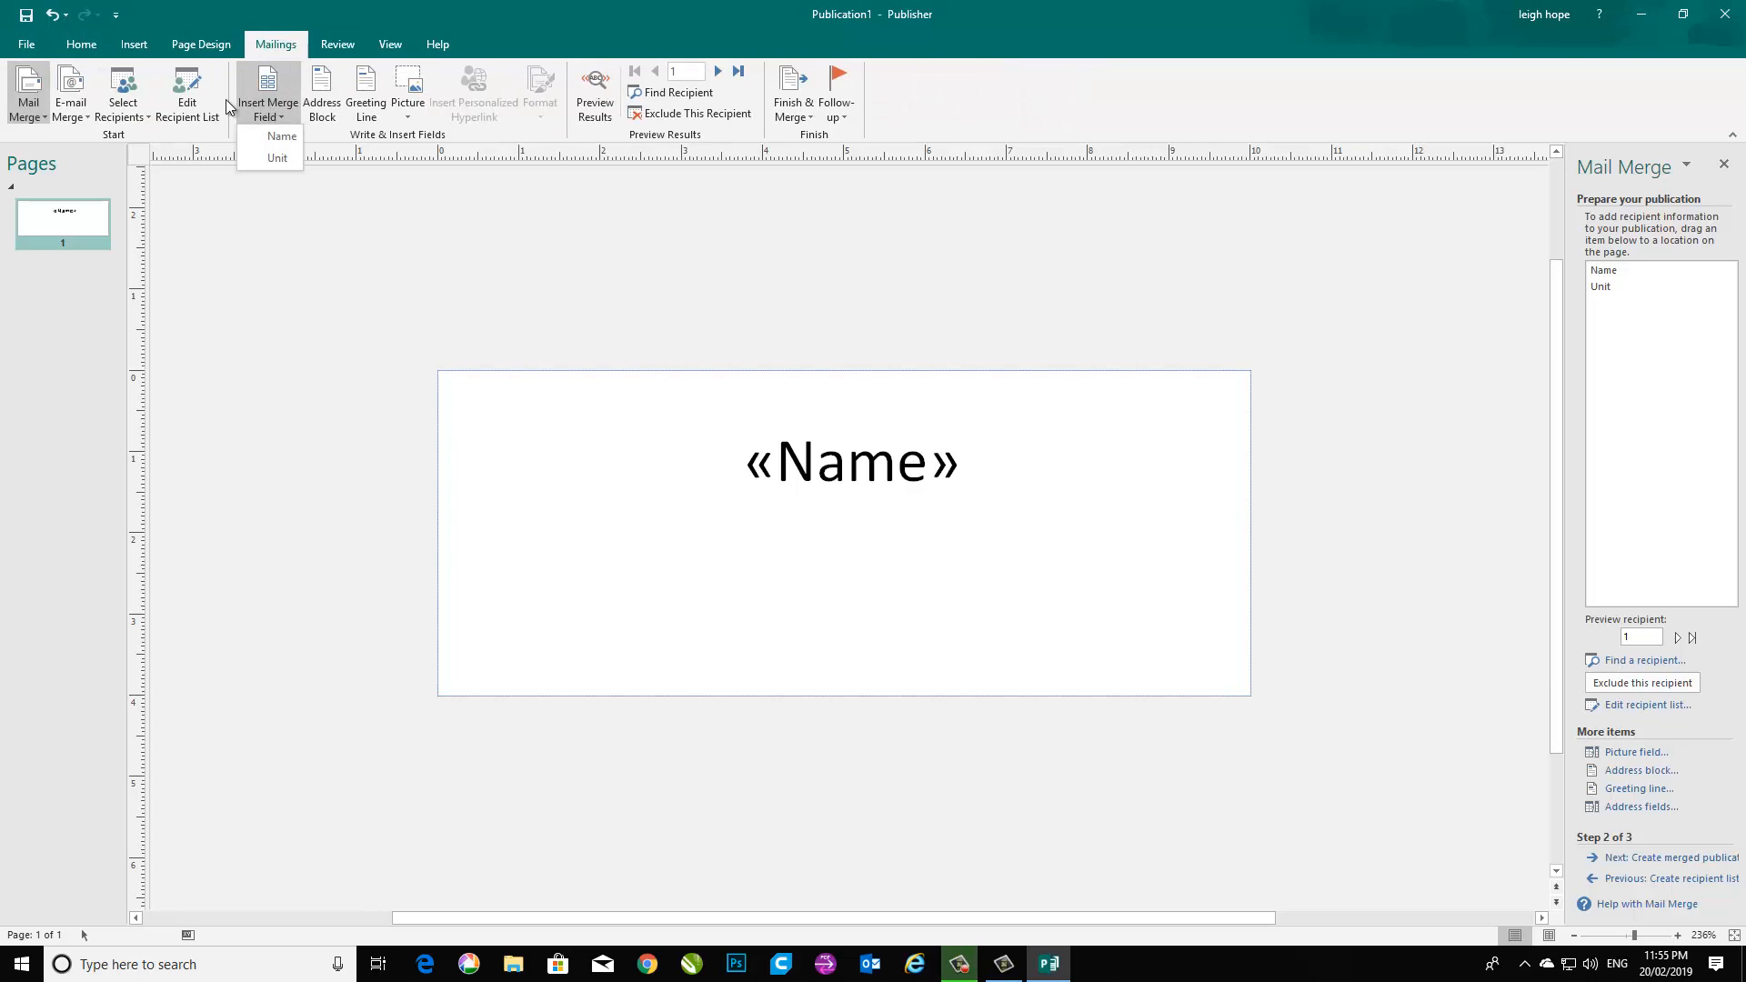
{"action": "left_click", "coordinate": [278, 160]}
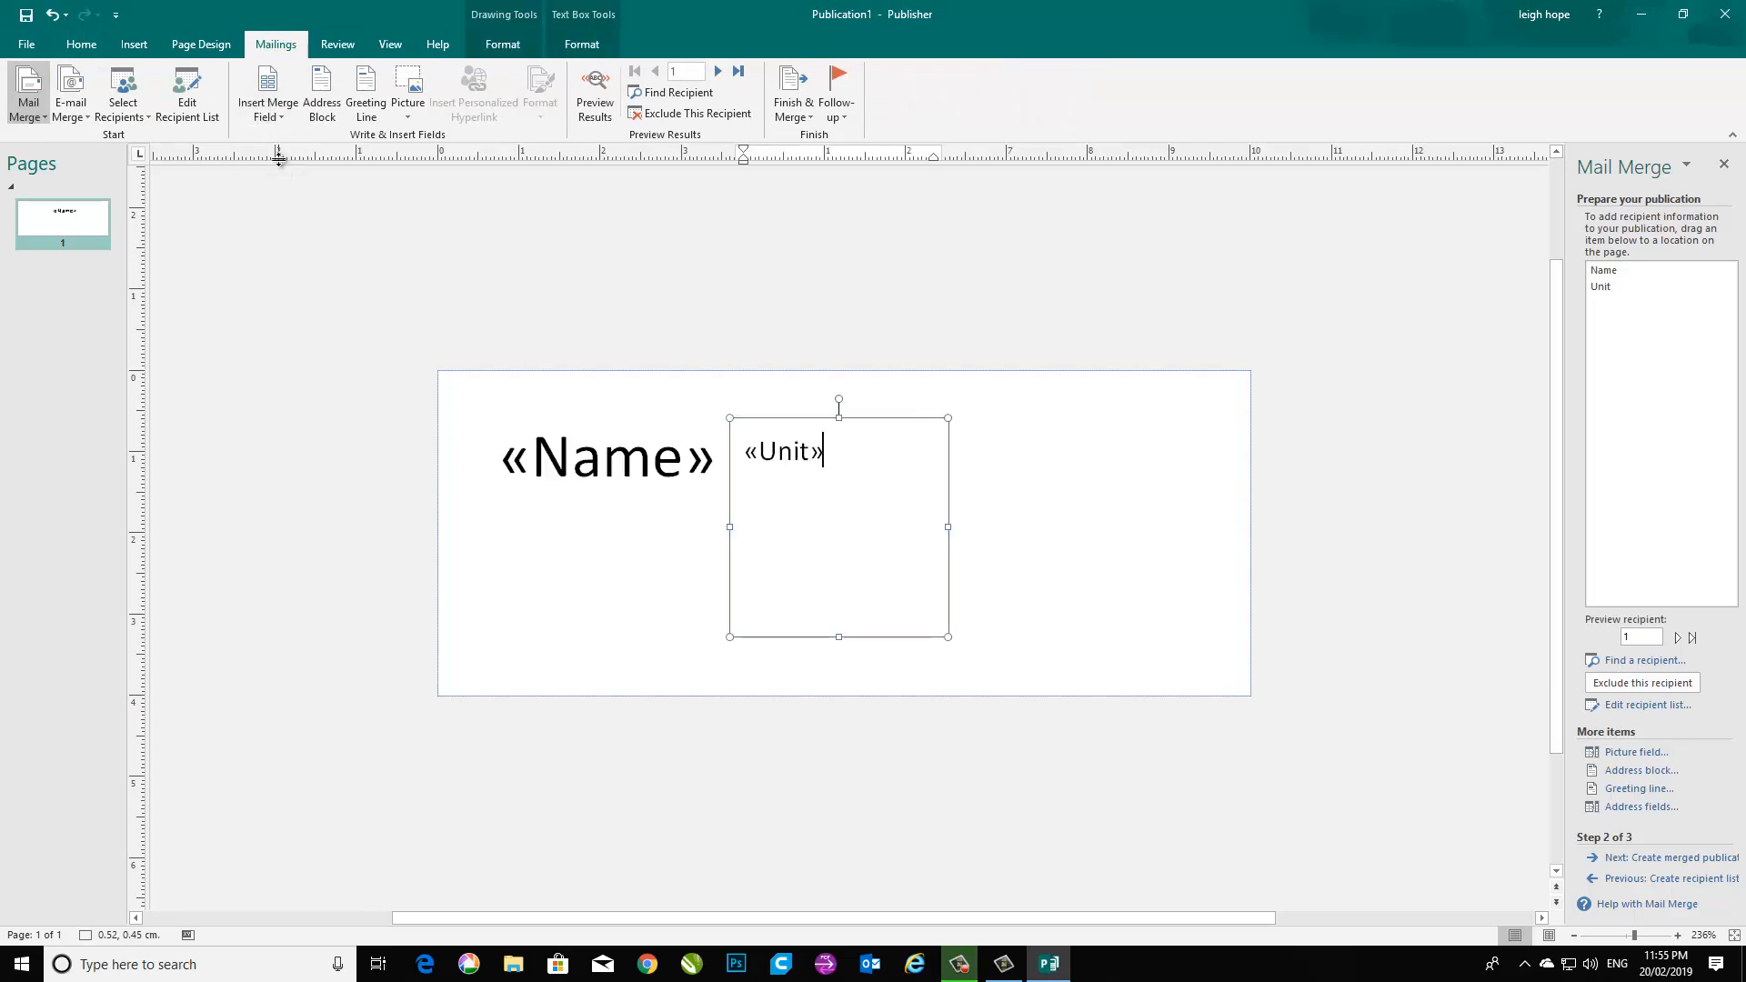
{"action": "left_click_drag", "start_coordinate": [839, 418], "coordinate": [840, 522]}
{"action": "left_click_drag", "start_coordinate": [729, 582], "coordinate": [543, 601]}
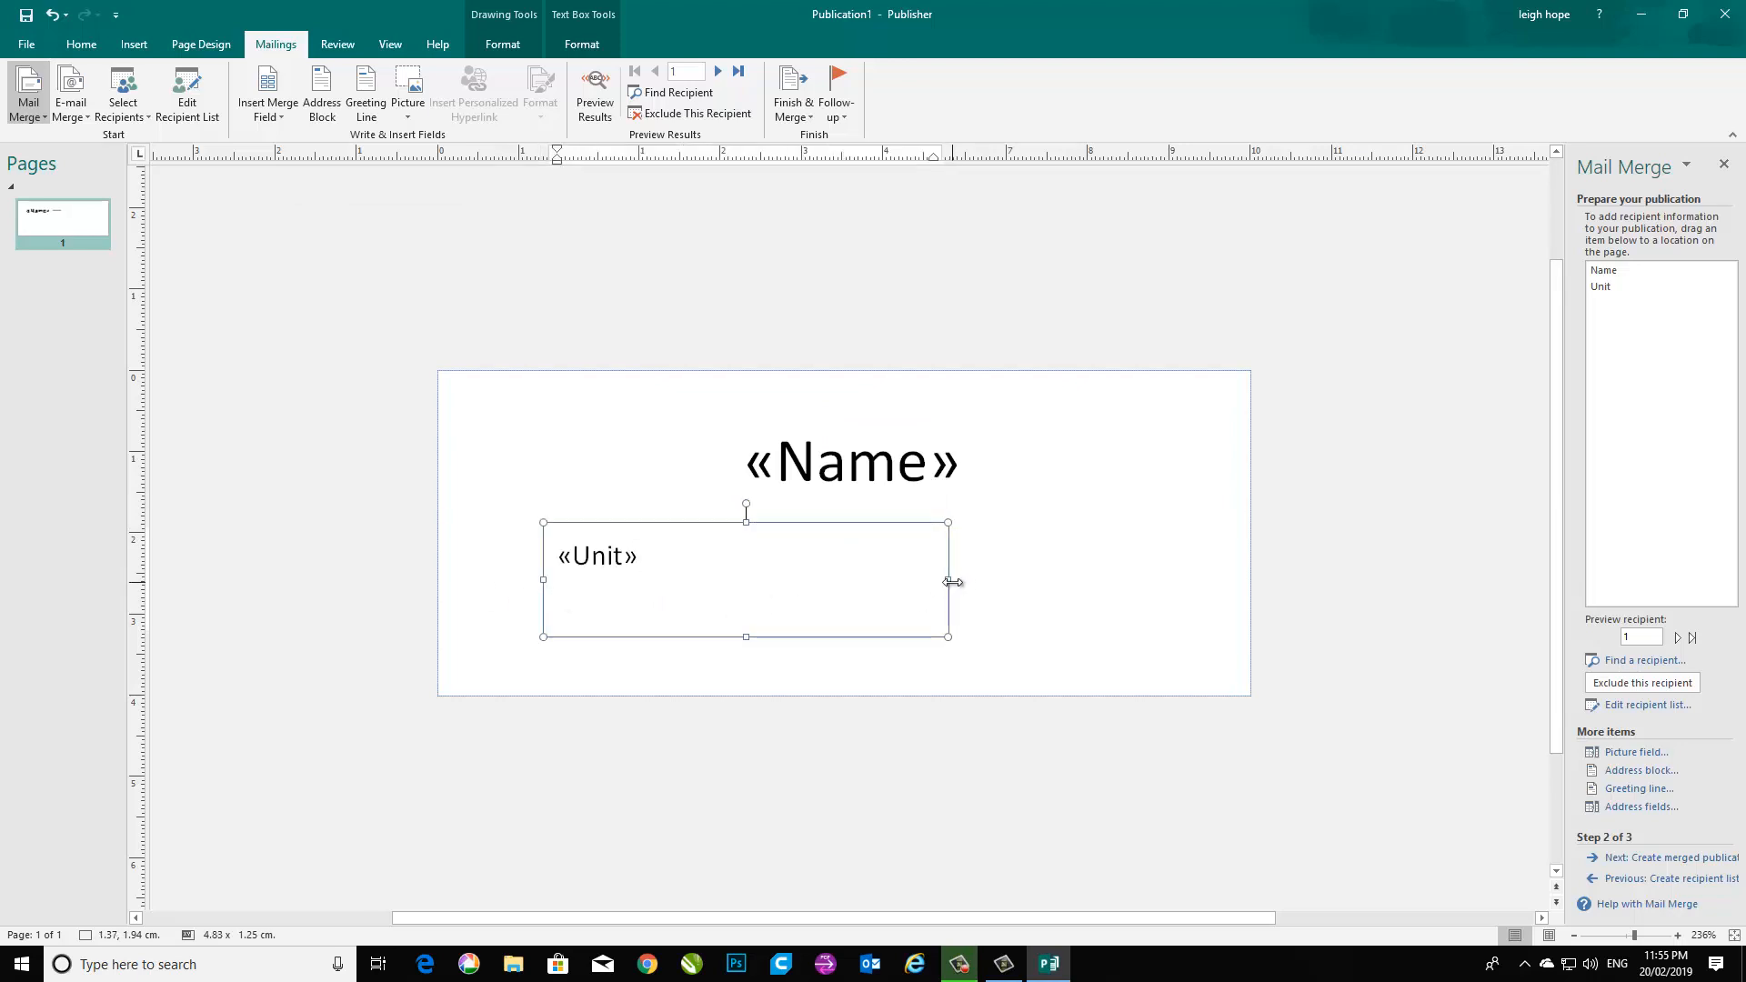
{"action": "left_click_drag", "start_coordinate": [948, 580], "coordinate": [1188, 575]}
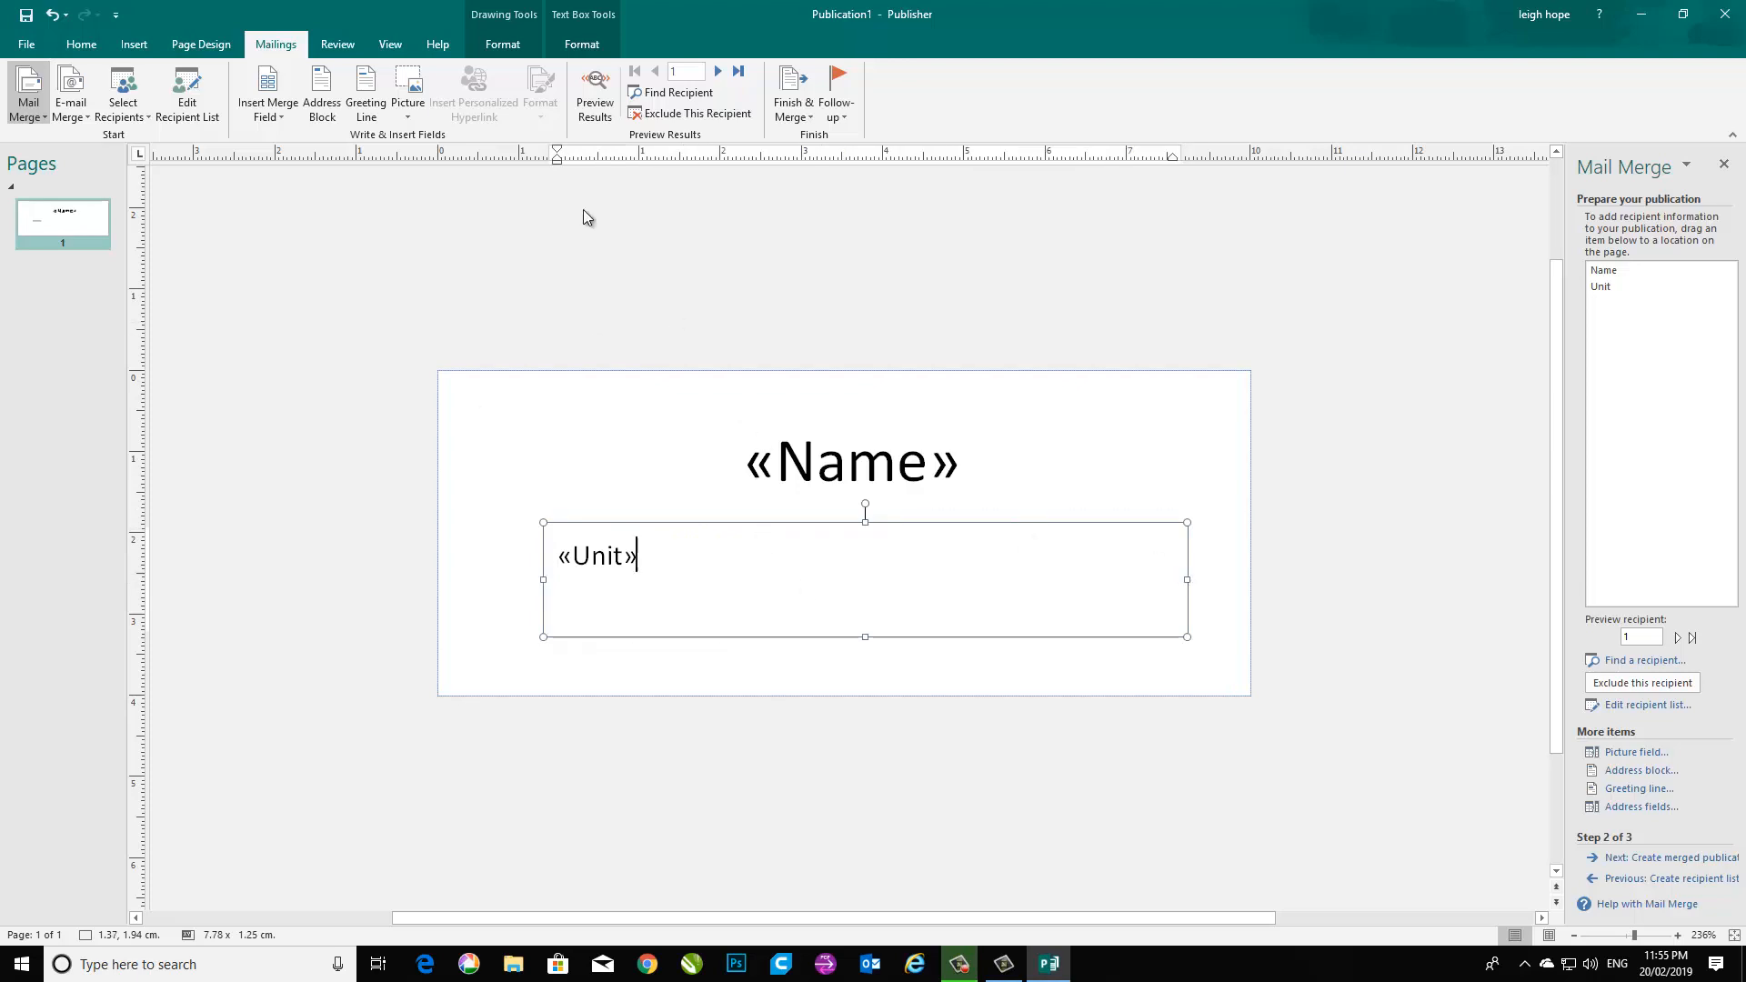
Center the Unit field horizontally and vertically in its text box and enlarge its font to 14 pt.
{"action": "left_click", "coordinate": [573, 47]}
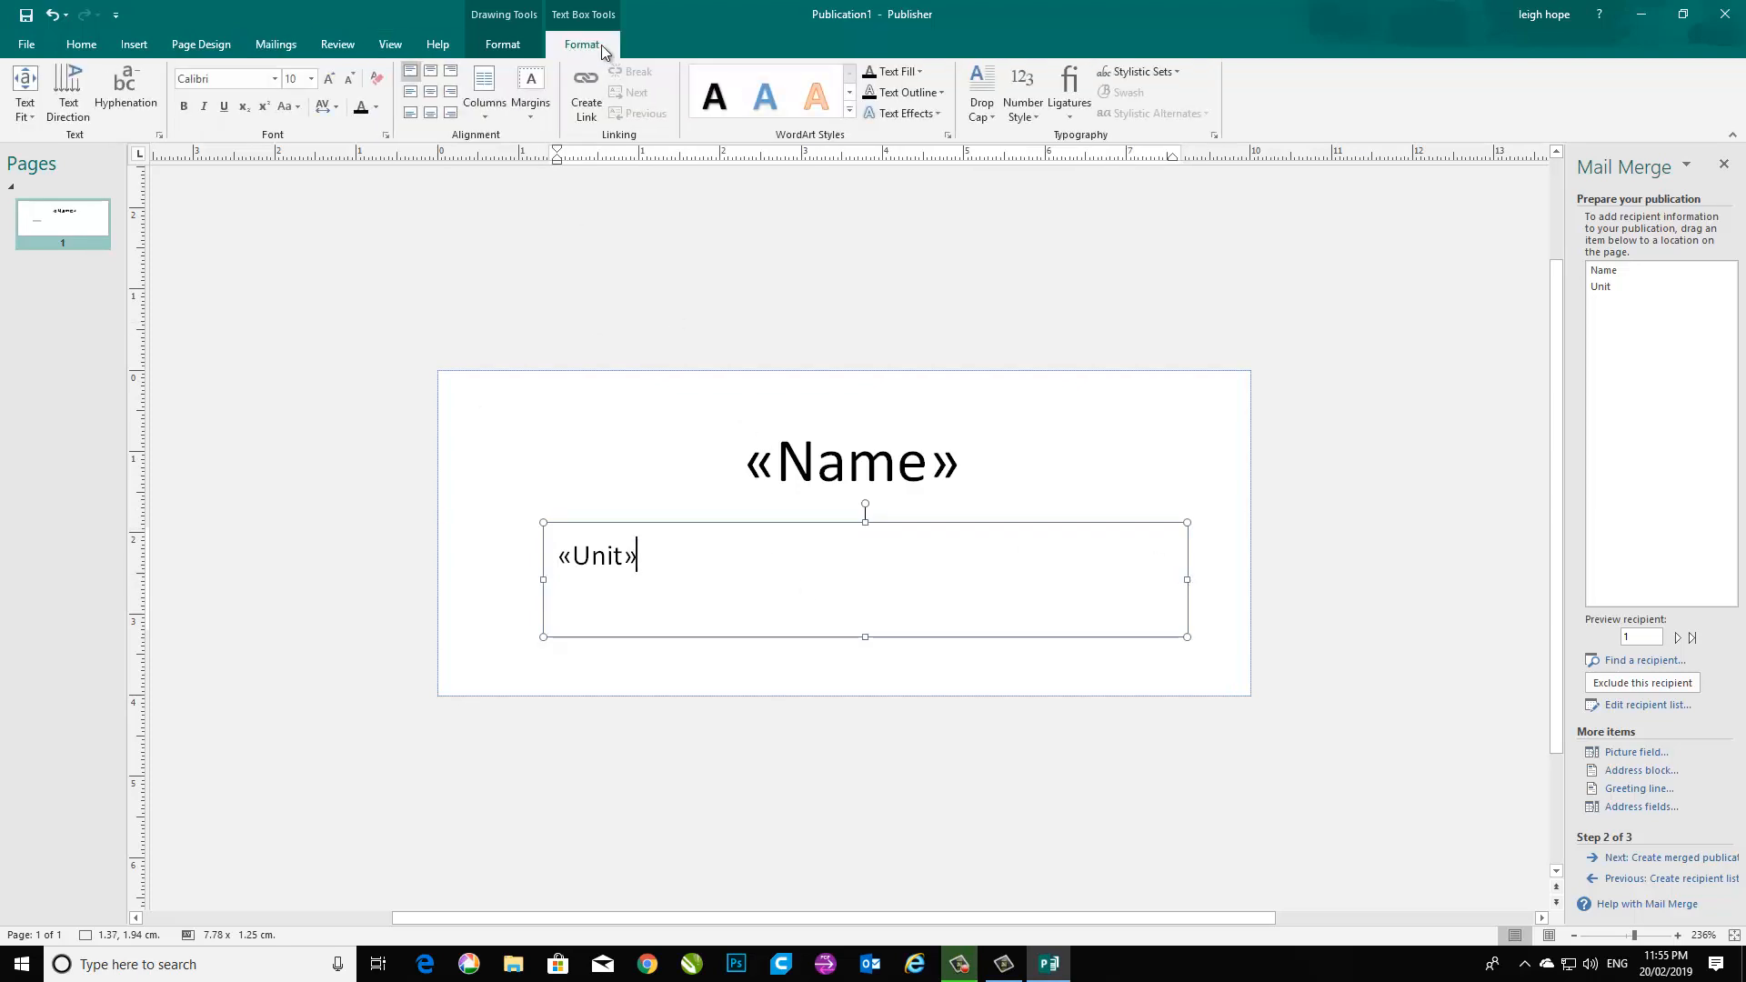
{"action": "left_click", "coordinate": [432, 94]}
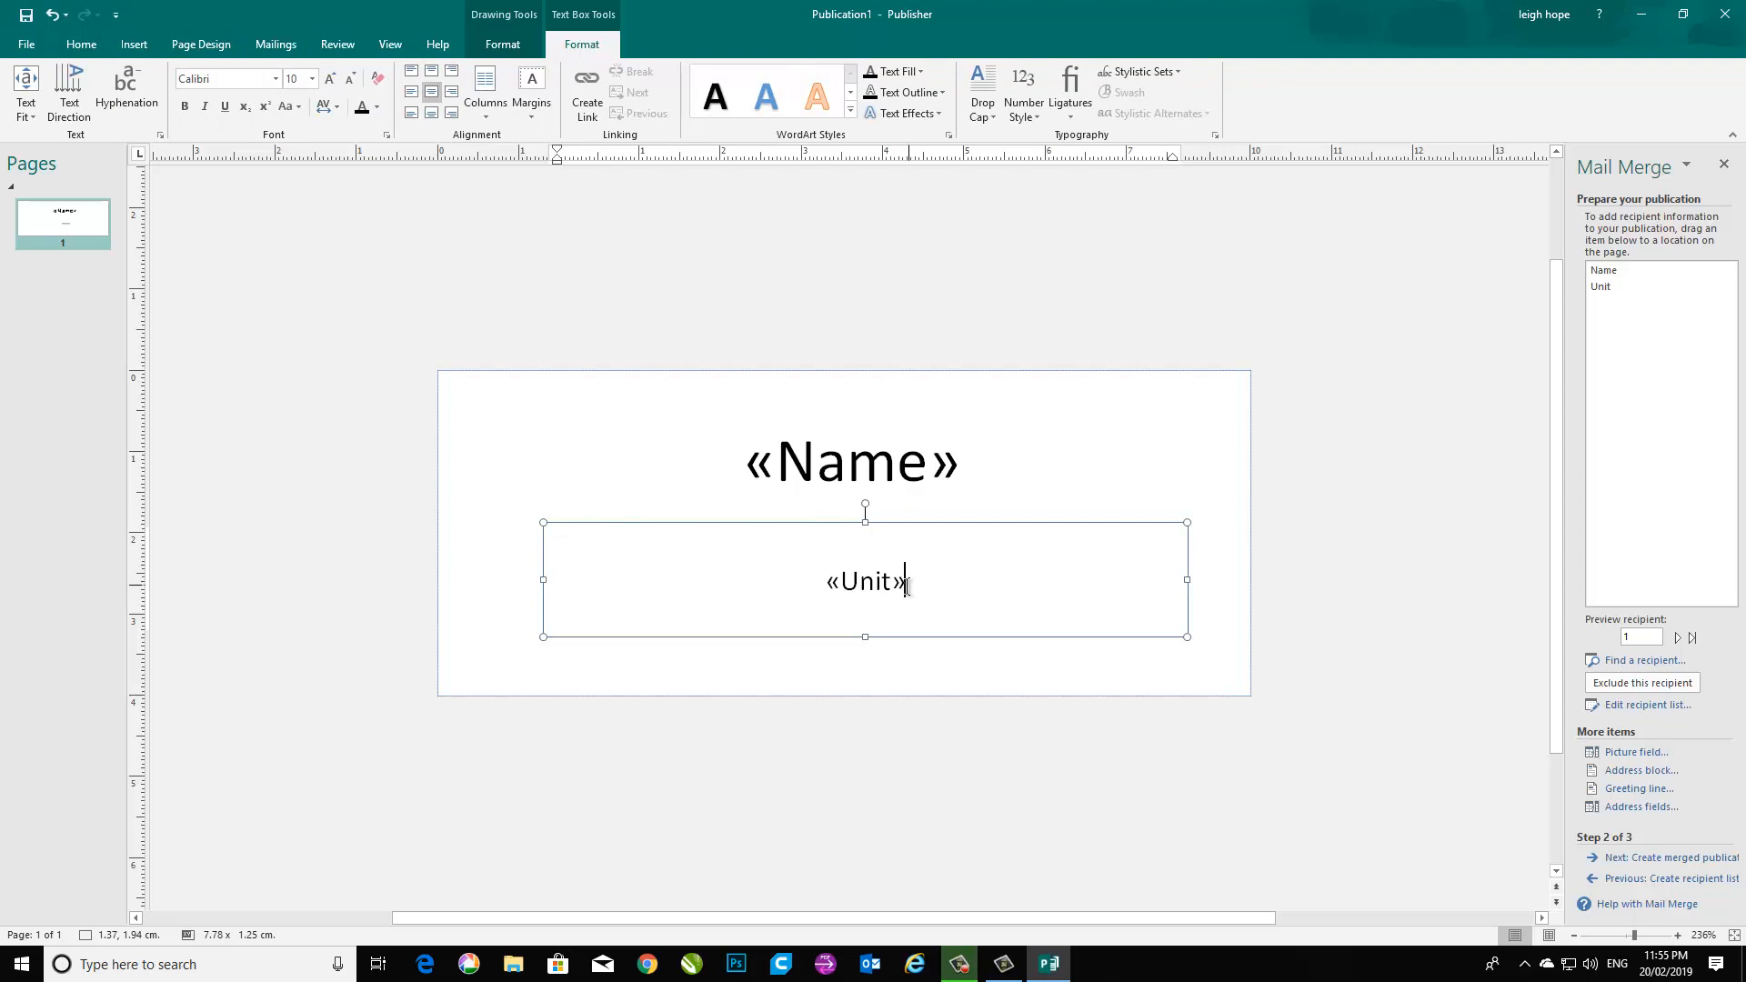
{"action": "key", "text": "ctrl+a"}
{"action": "left_click", "coordinate": [330, 78]}
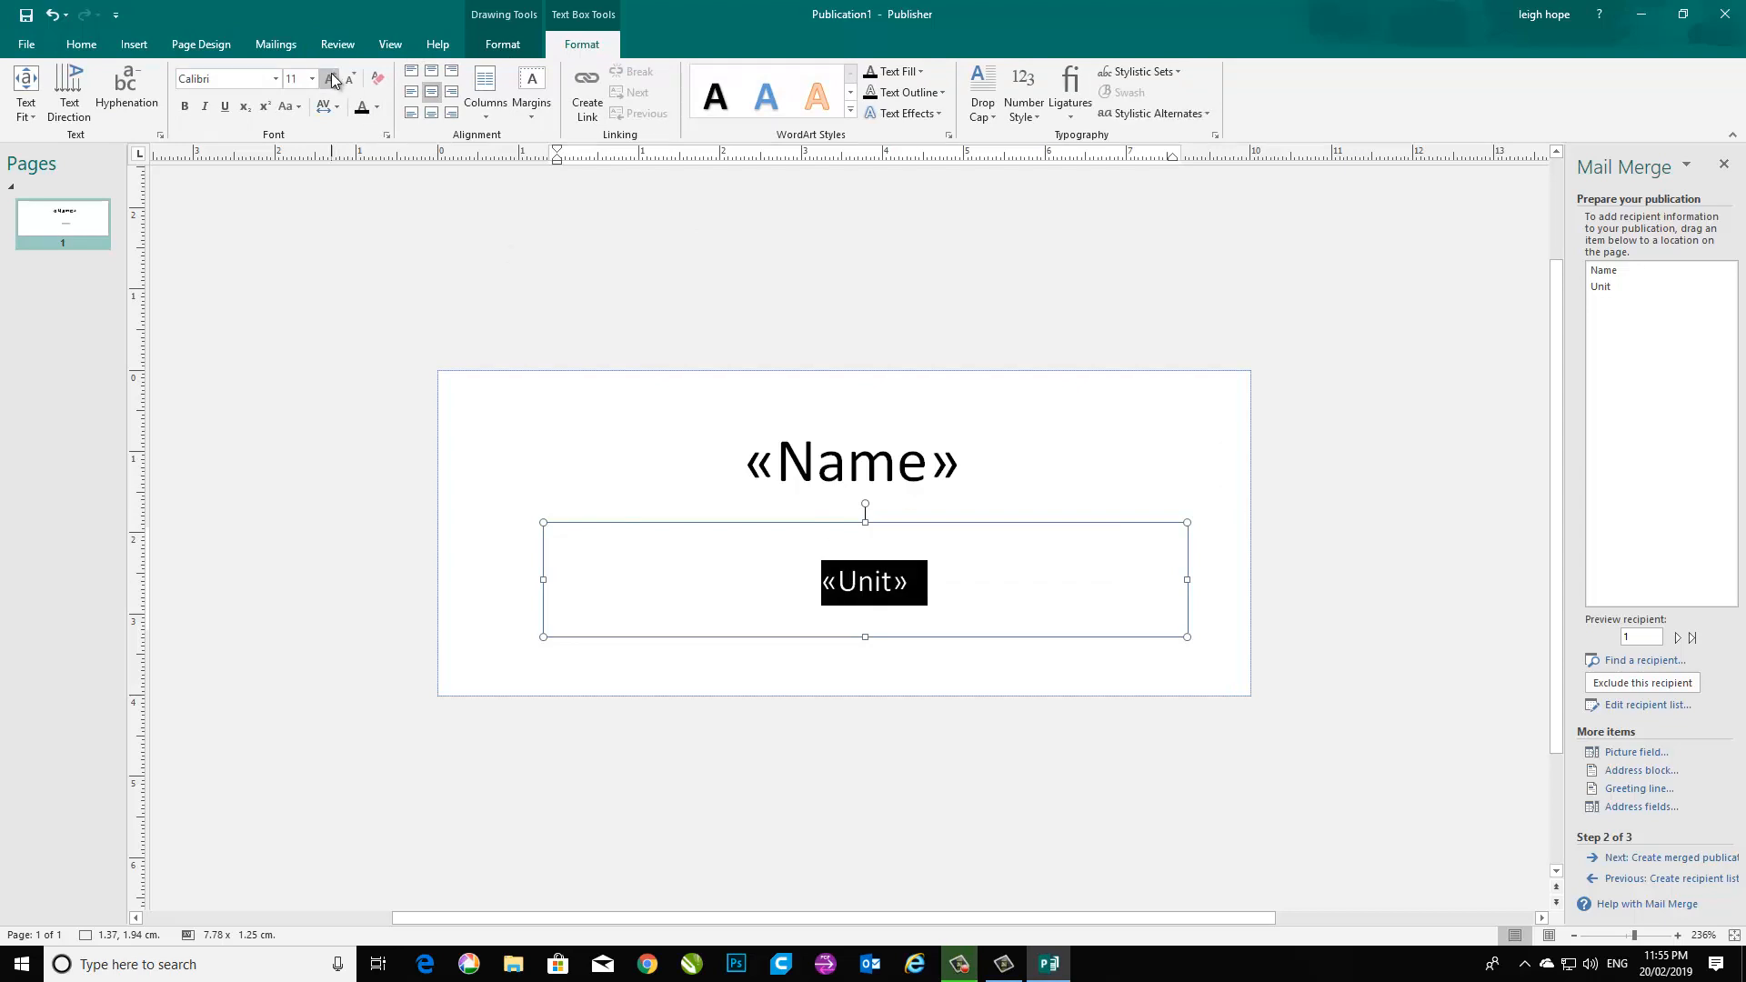
{"action": "left_click", "coordinate": [331, 78]}
{"action": "left_click", "coordinate": [330, 79]}
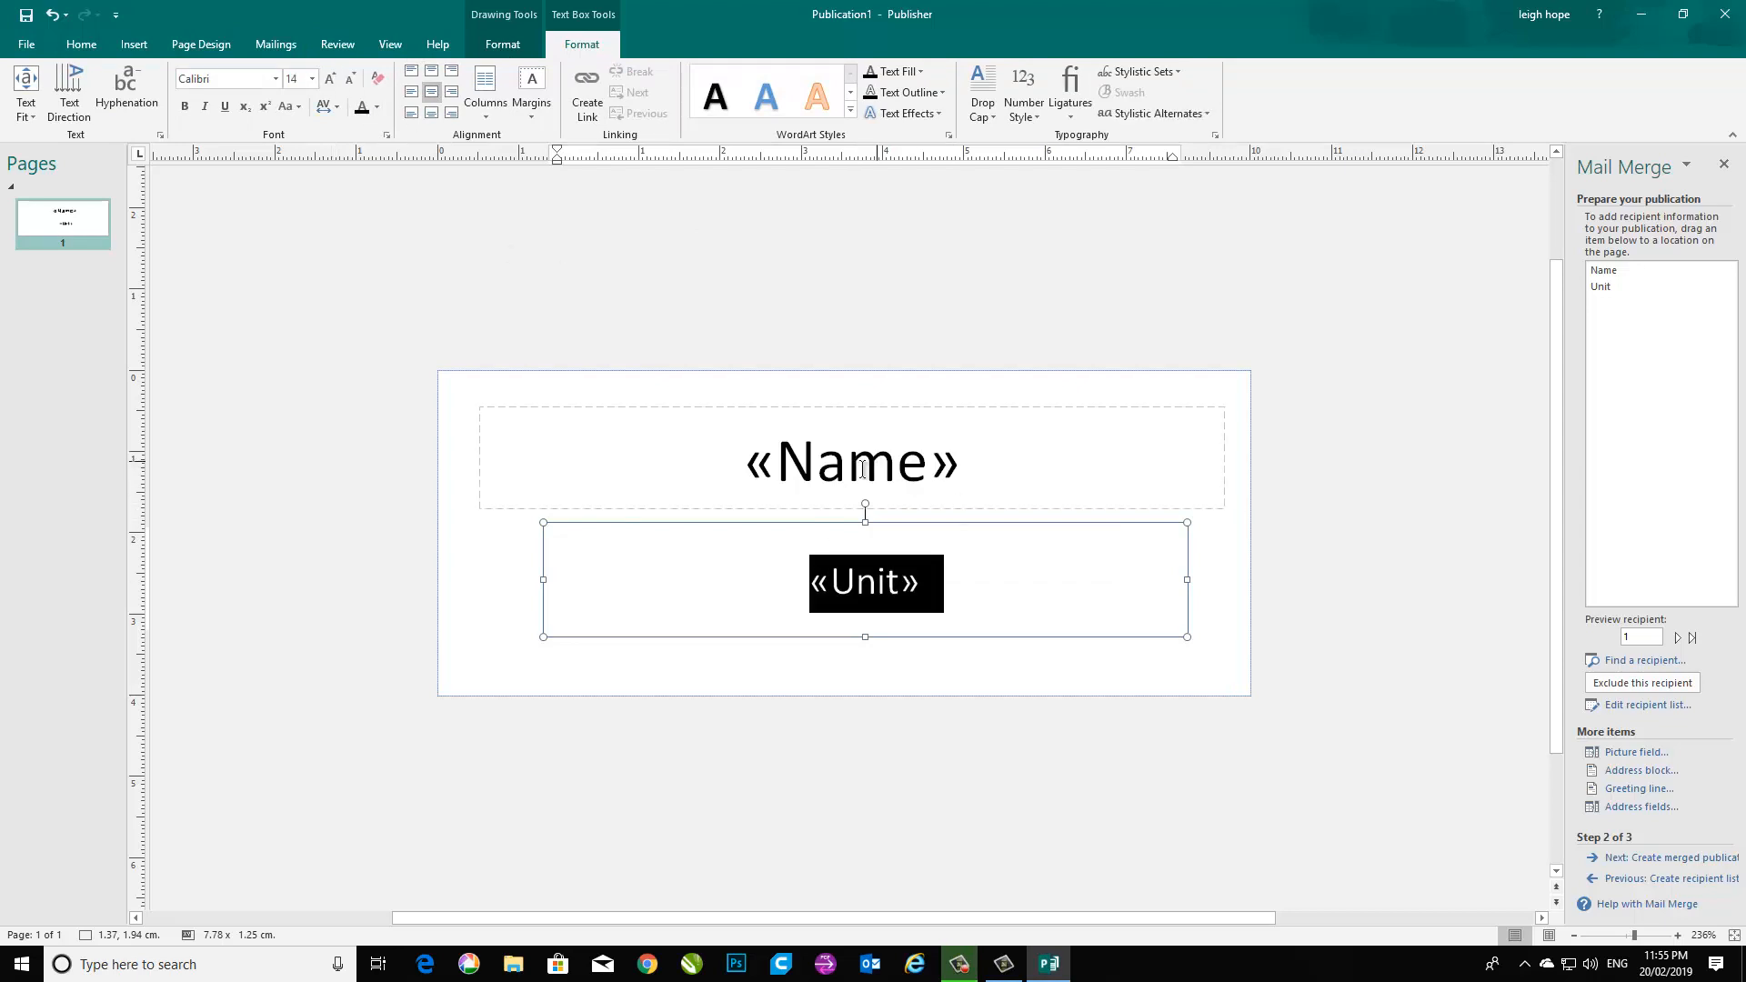
Narrow the Unit text box to about 7.69 cm and set its autofitting to shrink text on overflow.
{"action": "left_click_drag", "start_coordinate": [1186, 580], "coordinate": [1178, 588]}
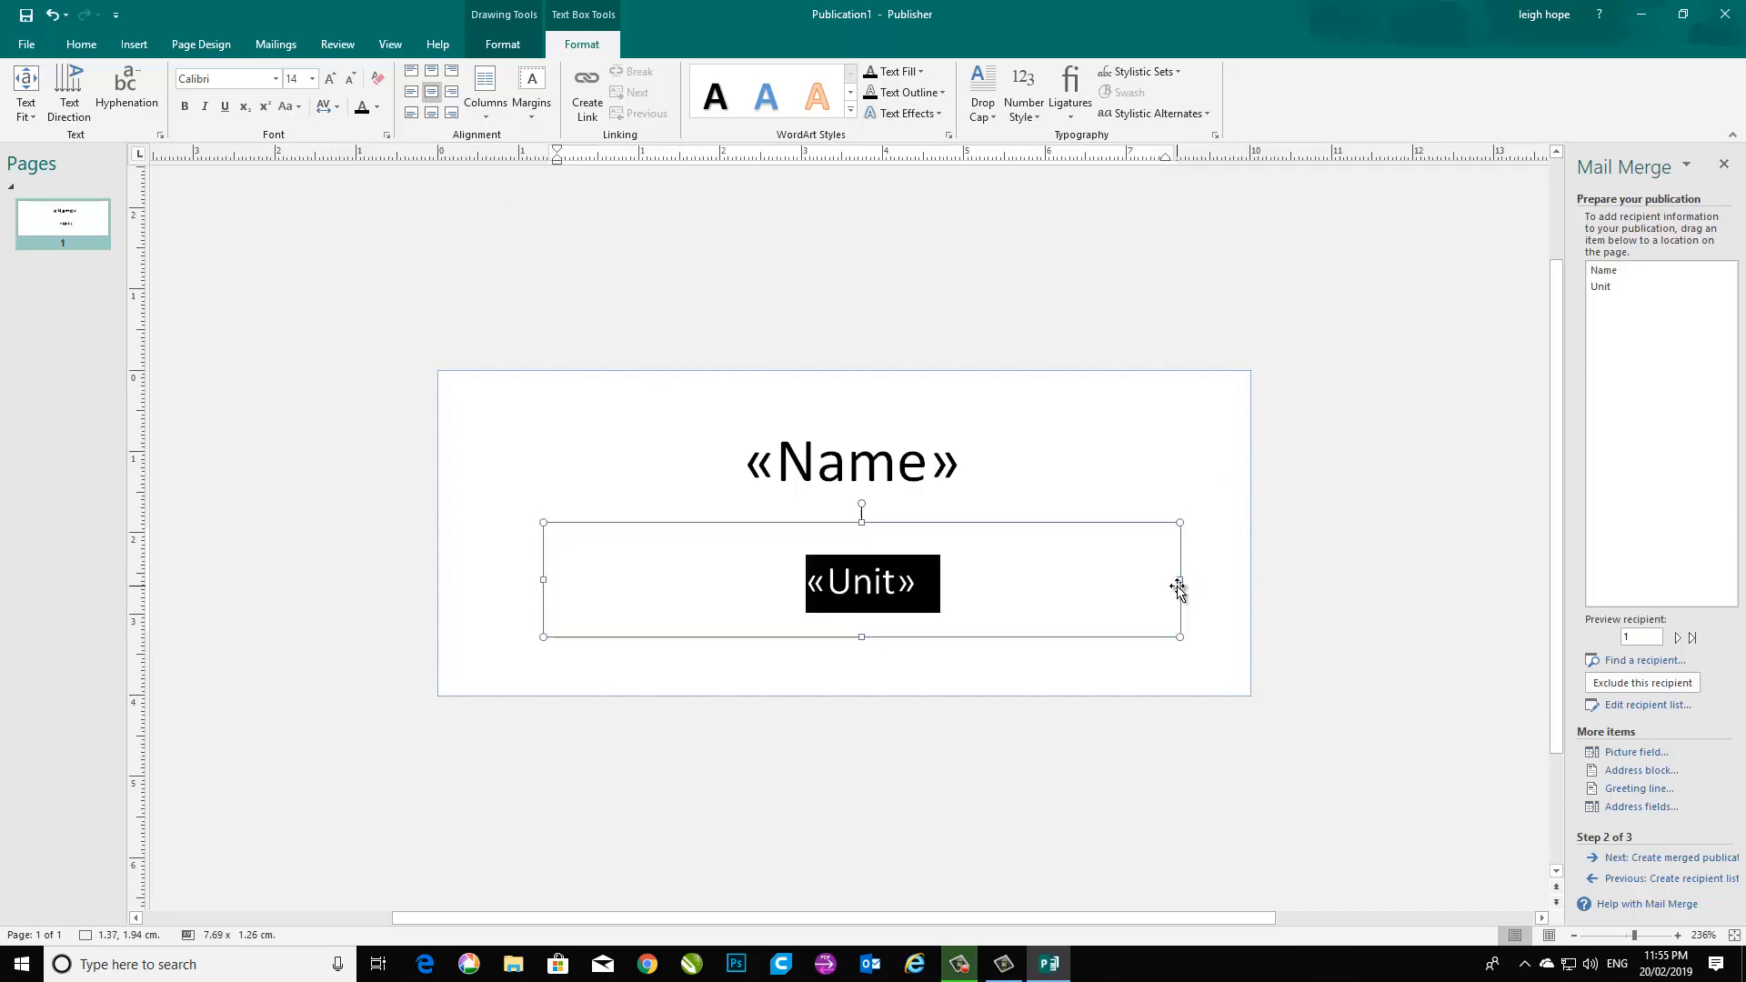
{"action": "right_click", "coordinate": [955, 550]}
{"action": "left_click", "coordinate": [1057, 441]}
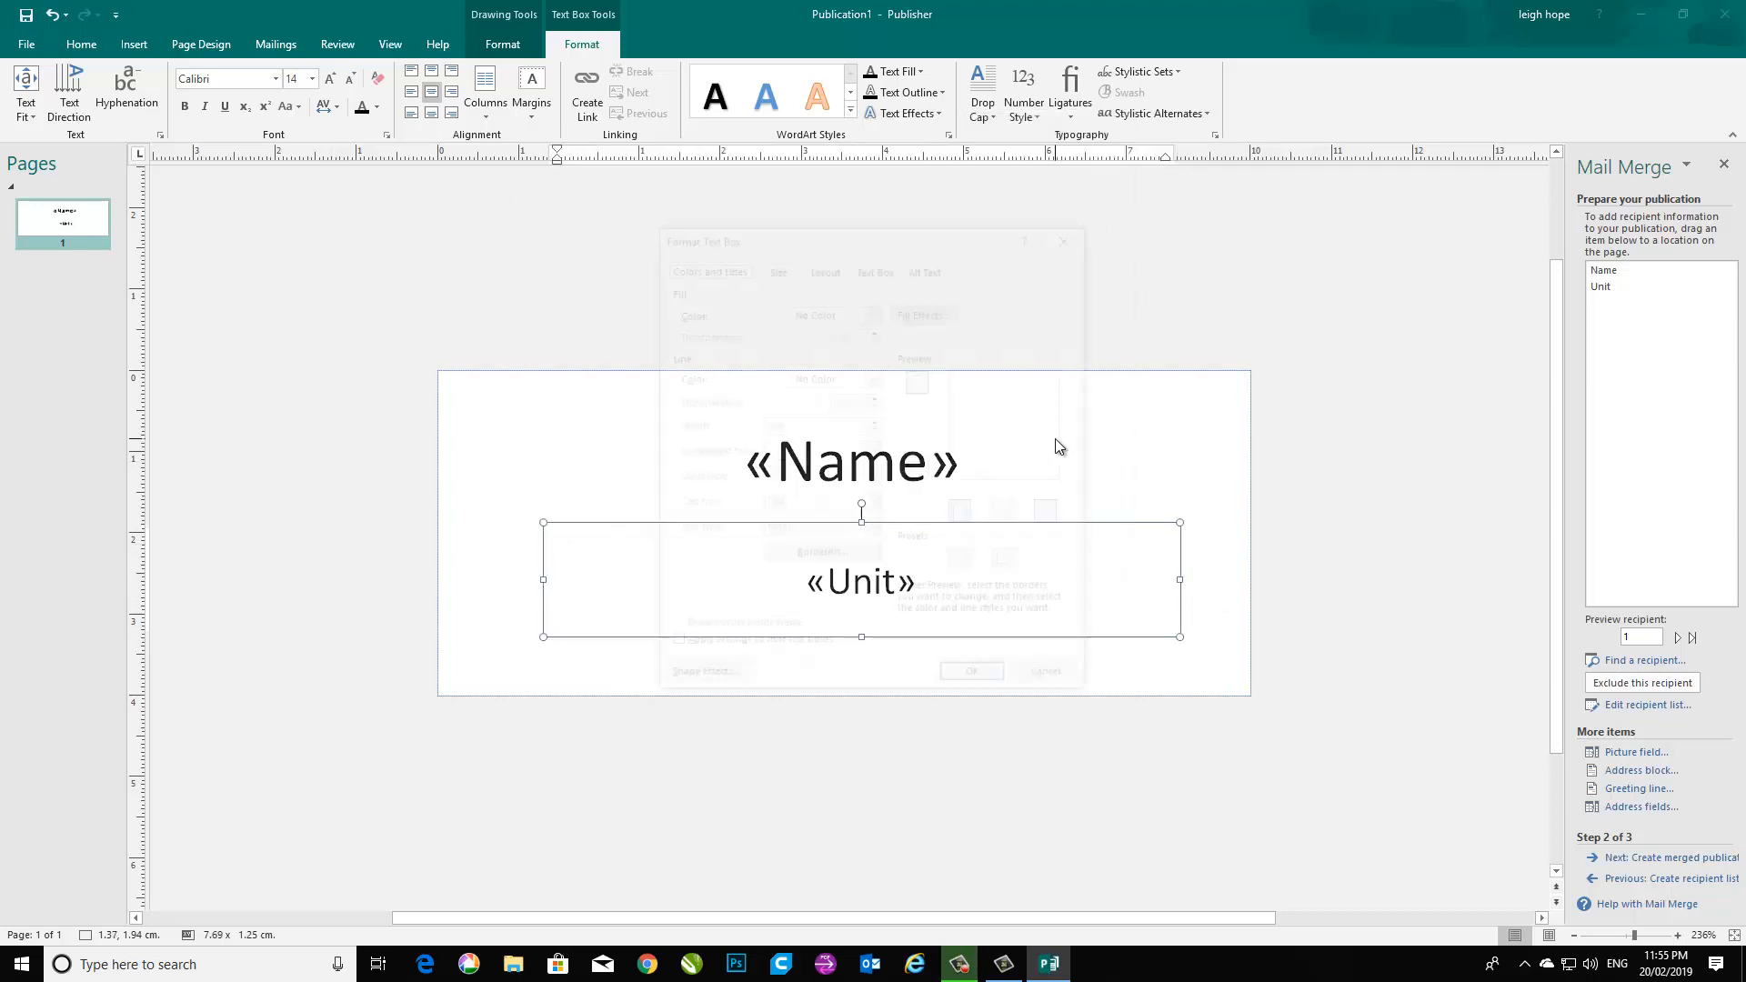
{"action": "left_click", "coordinate": [875, 267]}
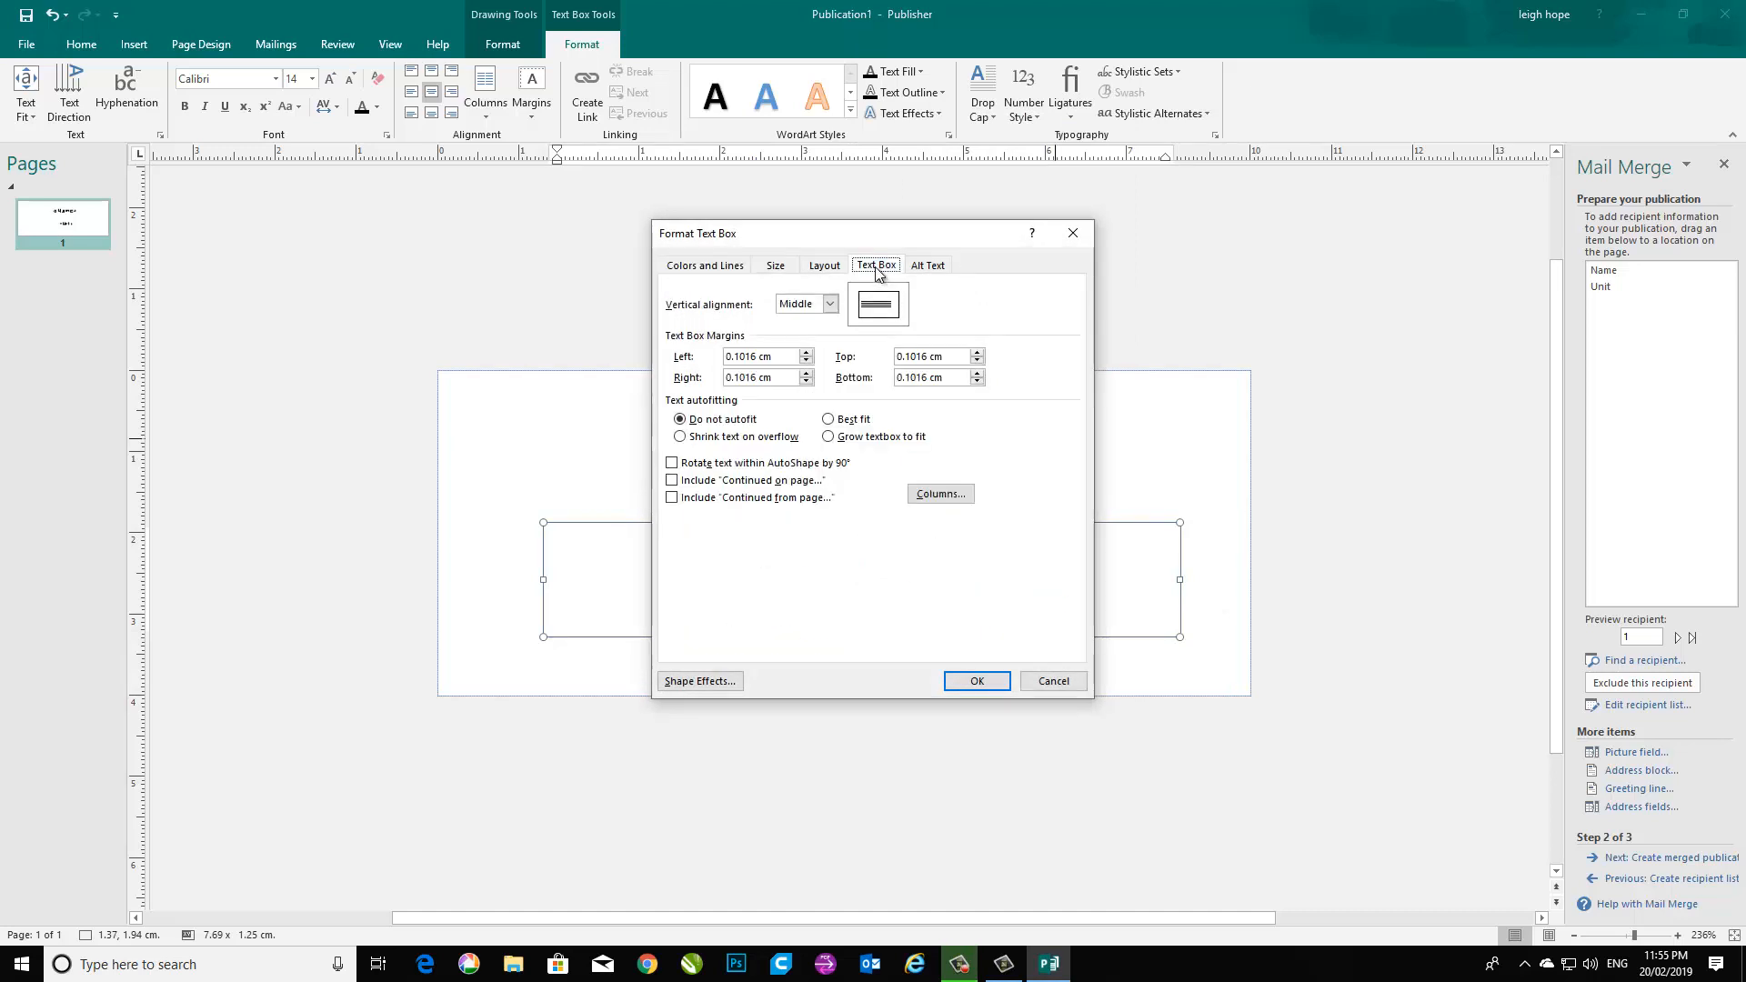
{"action": "left_click", "coordinate": [682, 438]}
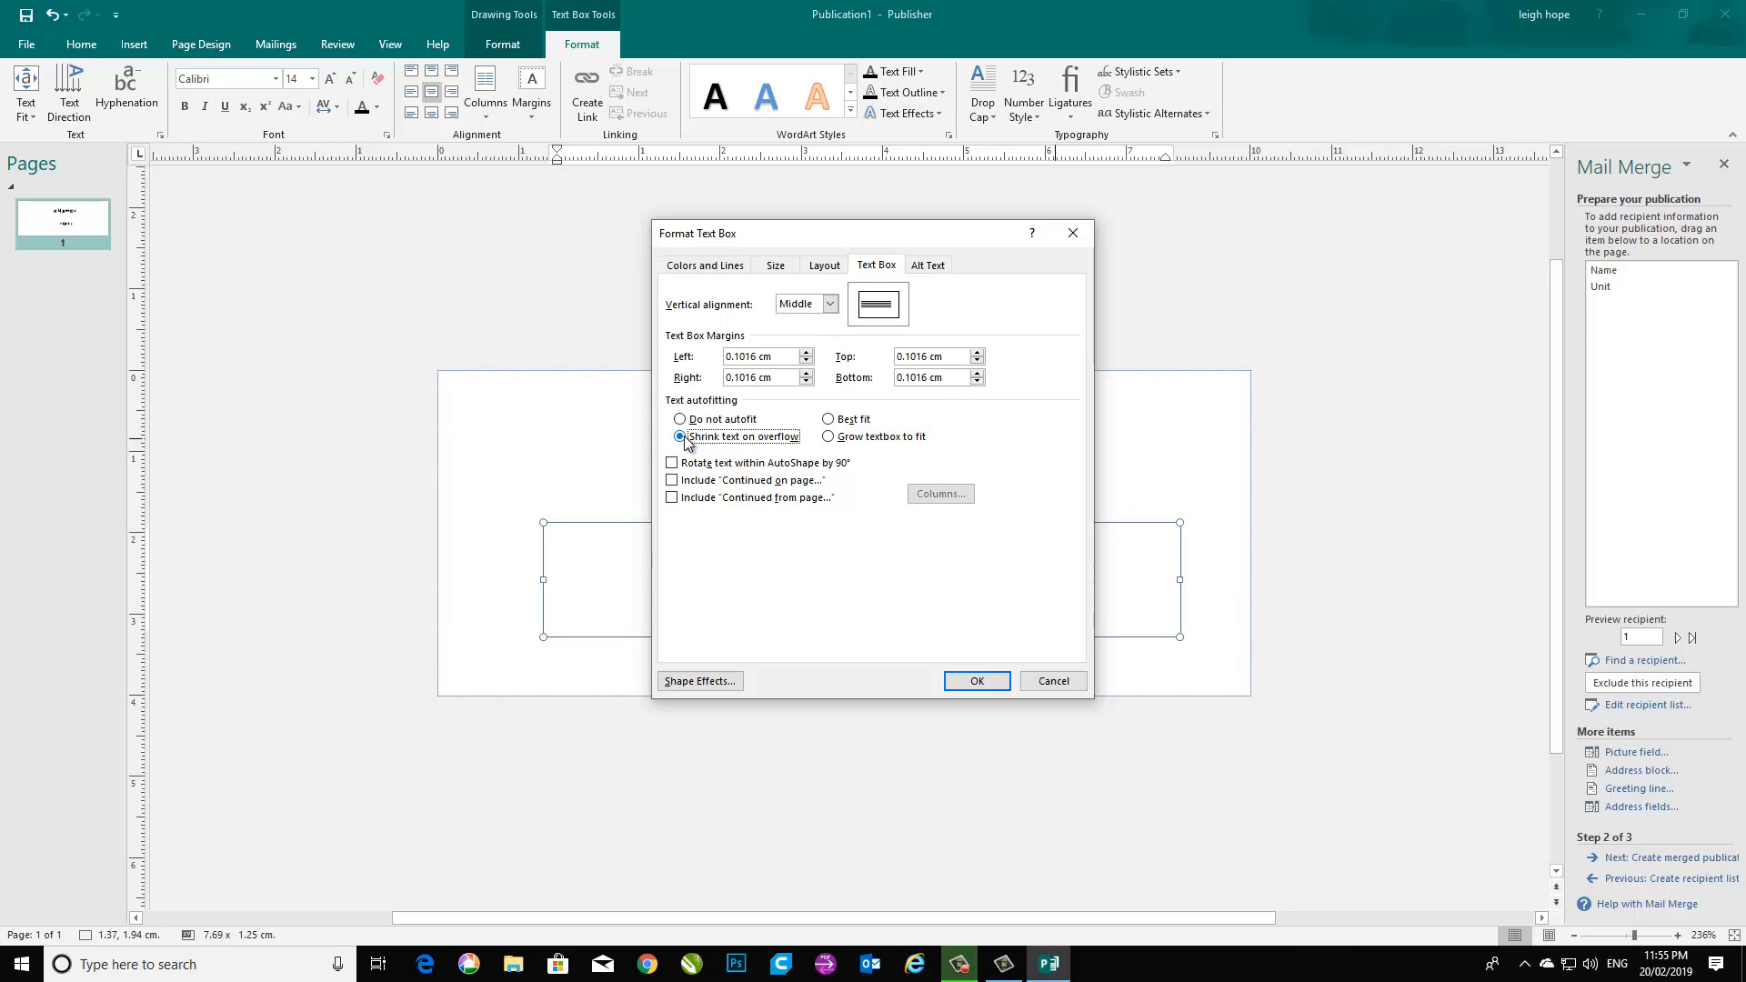
{"action": "left_click", "coordinate": [976, 684]}
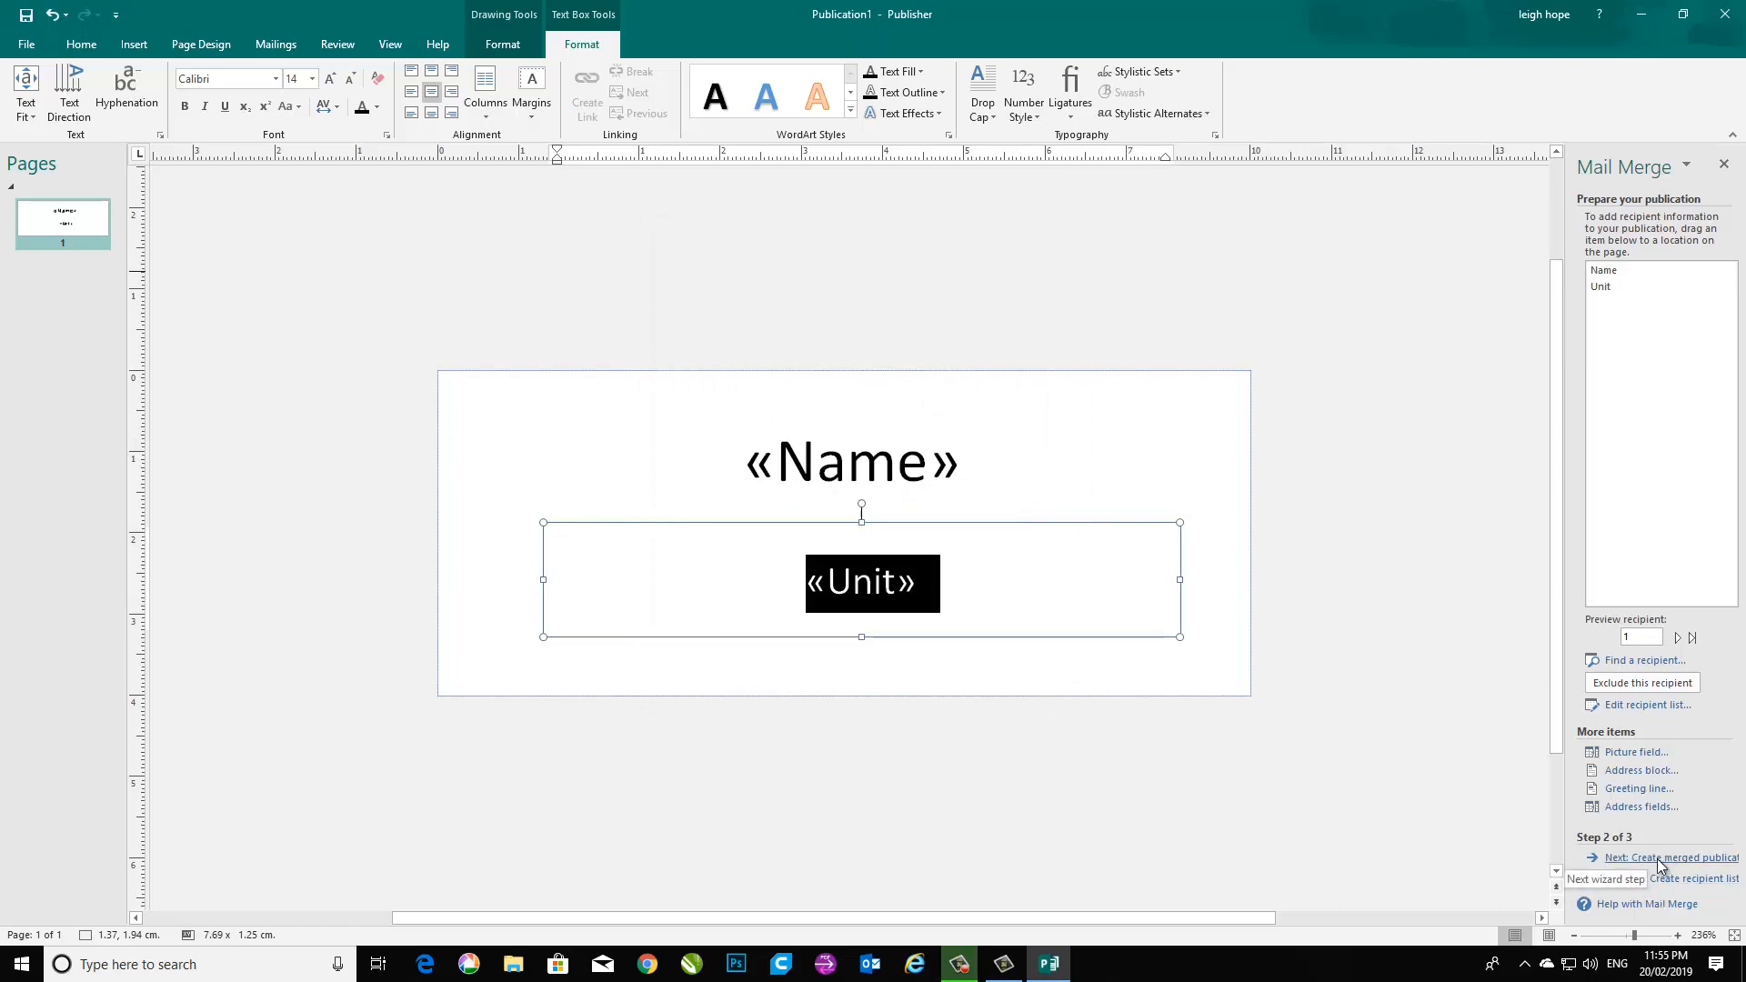
Preview the merge results, check how the badges look for recipients 1 through 23, and return to the first recipient.
{"action": "left_click", "coordinate": [285, 50]}
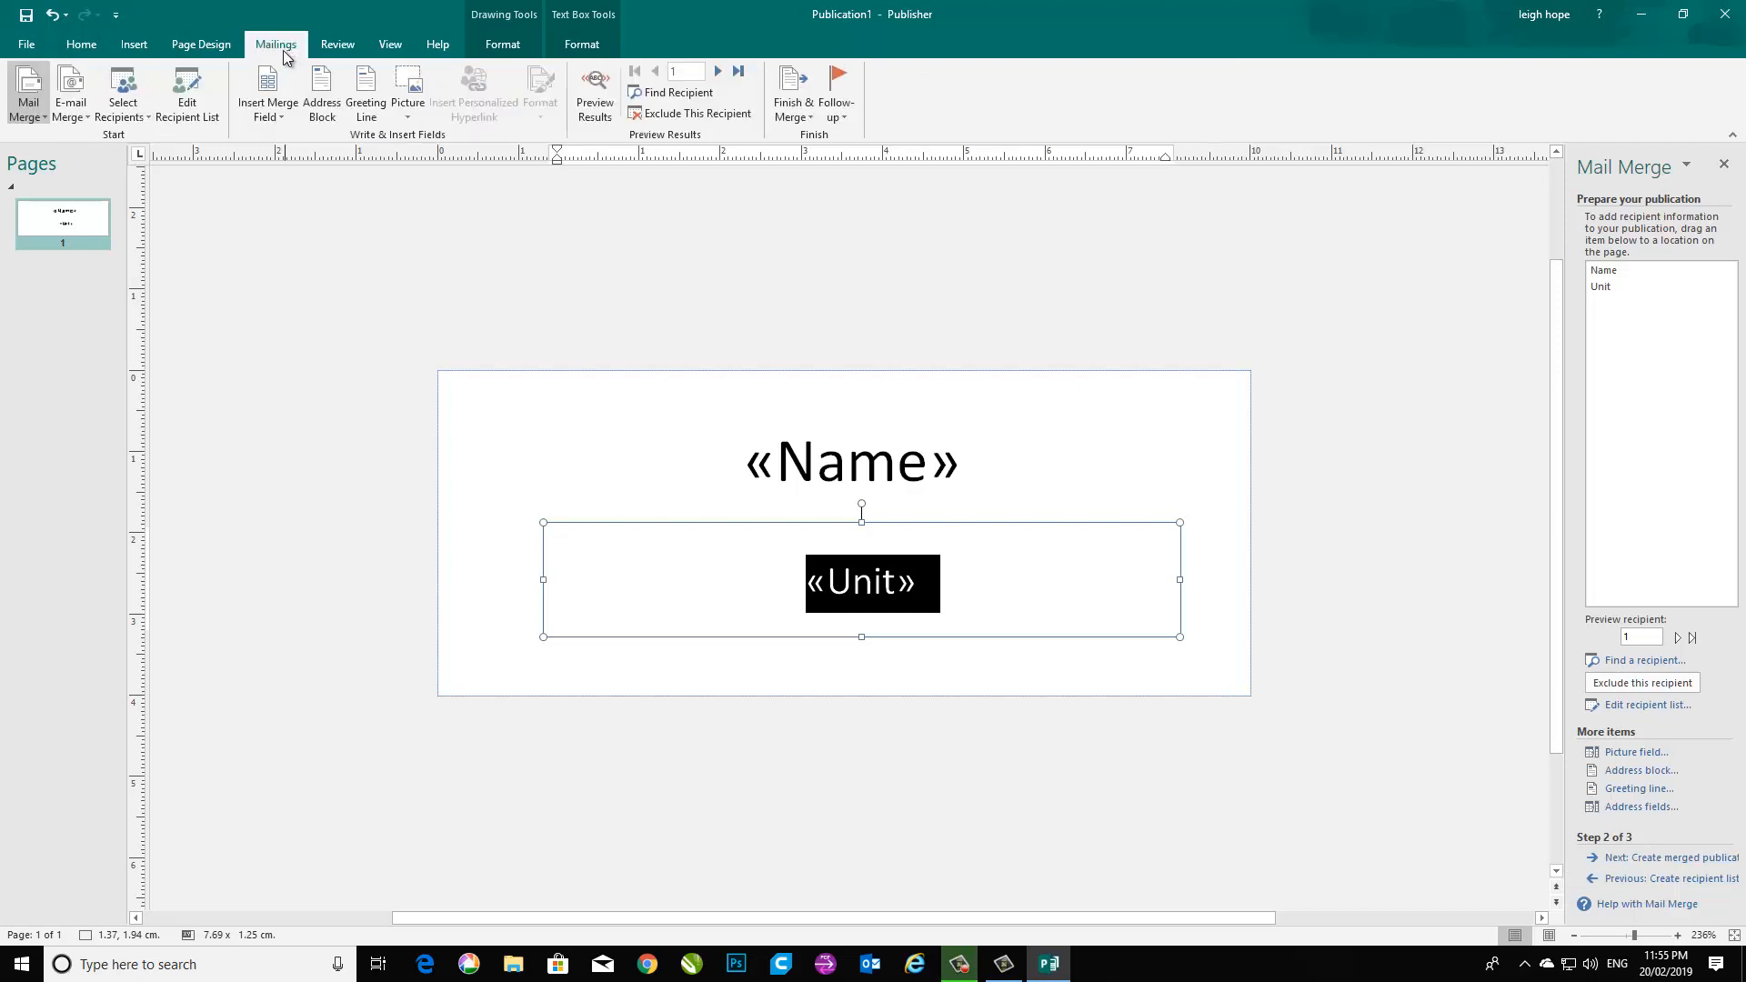
{"action": "left_click", "coordinate": [596, 100]}
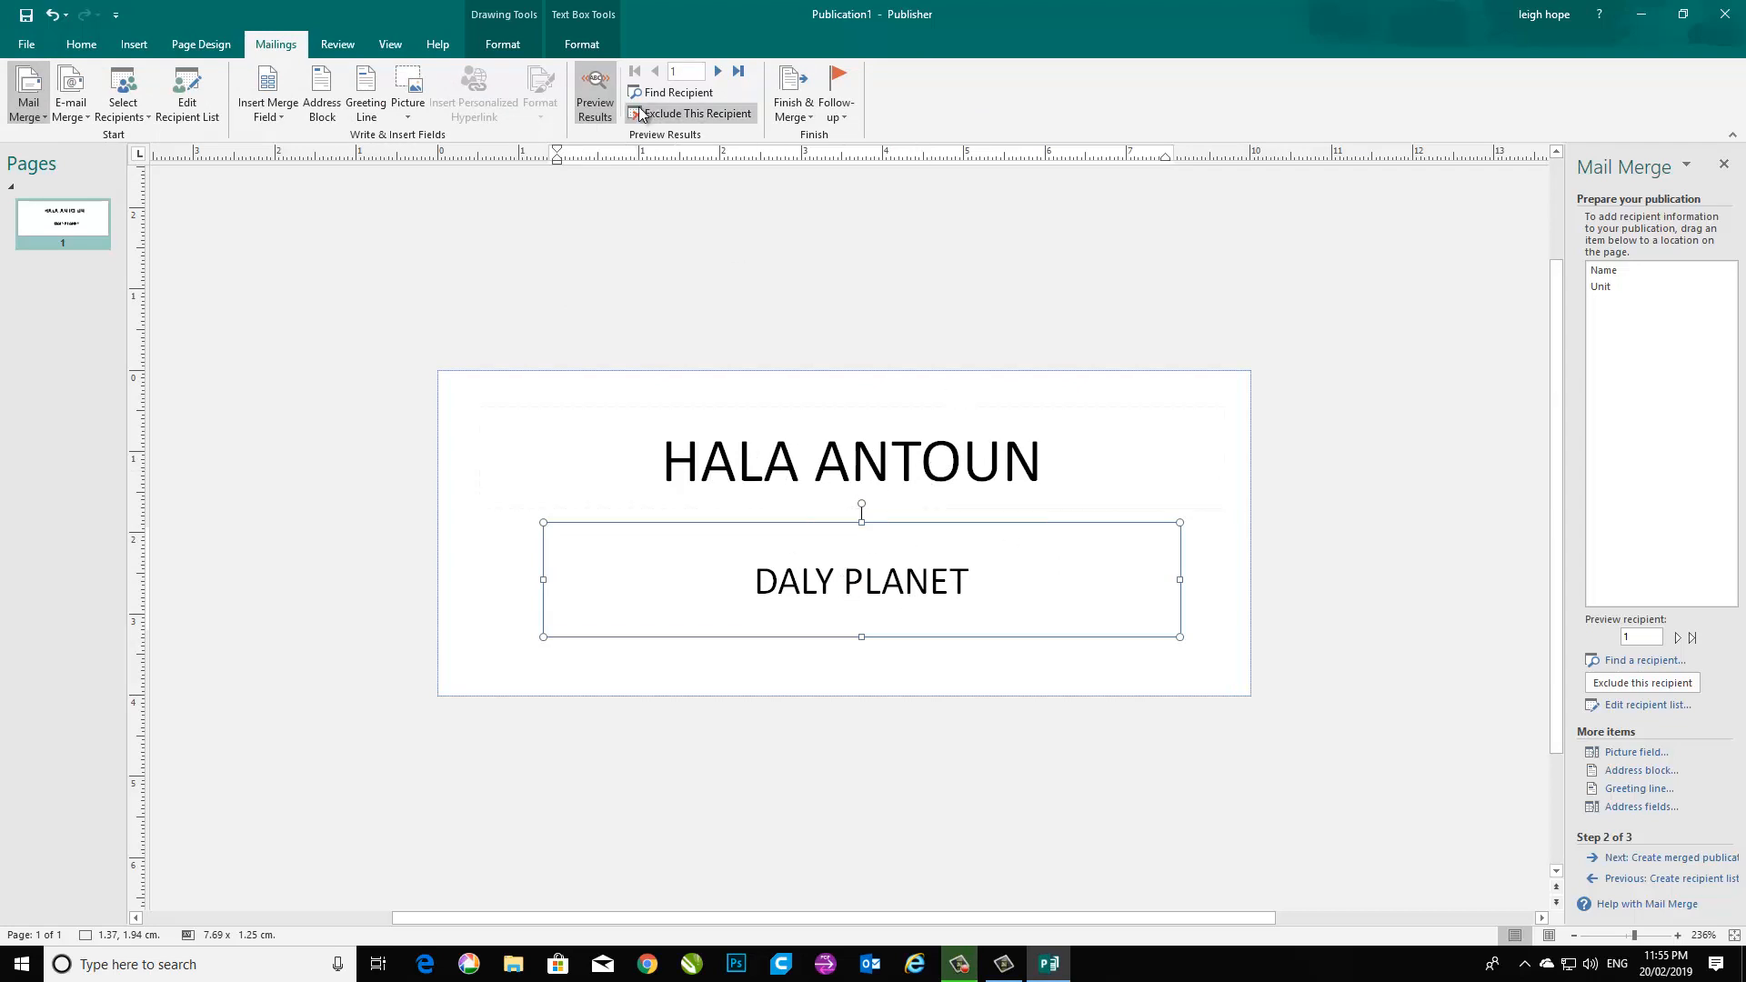
{"action": "left_click", "coordinate": [719, 72]}
{"action": "left_click", "coordinate": [719, 72]}
{"action": "left_click", "coordinate": [719, 72]}
{"action": "left_click", "coordinate": [718, 72]}
{"action": "left_click", "coordinate": [718, 72]}
{"action": "left_click", "coordinate": [718, 72]}
{"action": "left_click", "coordinate": [718, 72]}
{"action": "left_click", "coordinate": [719, 72]}
{"action": "left_click", "coordinate": [719, 71]}
{"action": "left_click", "coordinate": [718, 72]}
{"action": "left_click", "coordinate": [719, 72]}
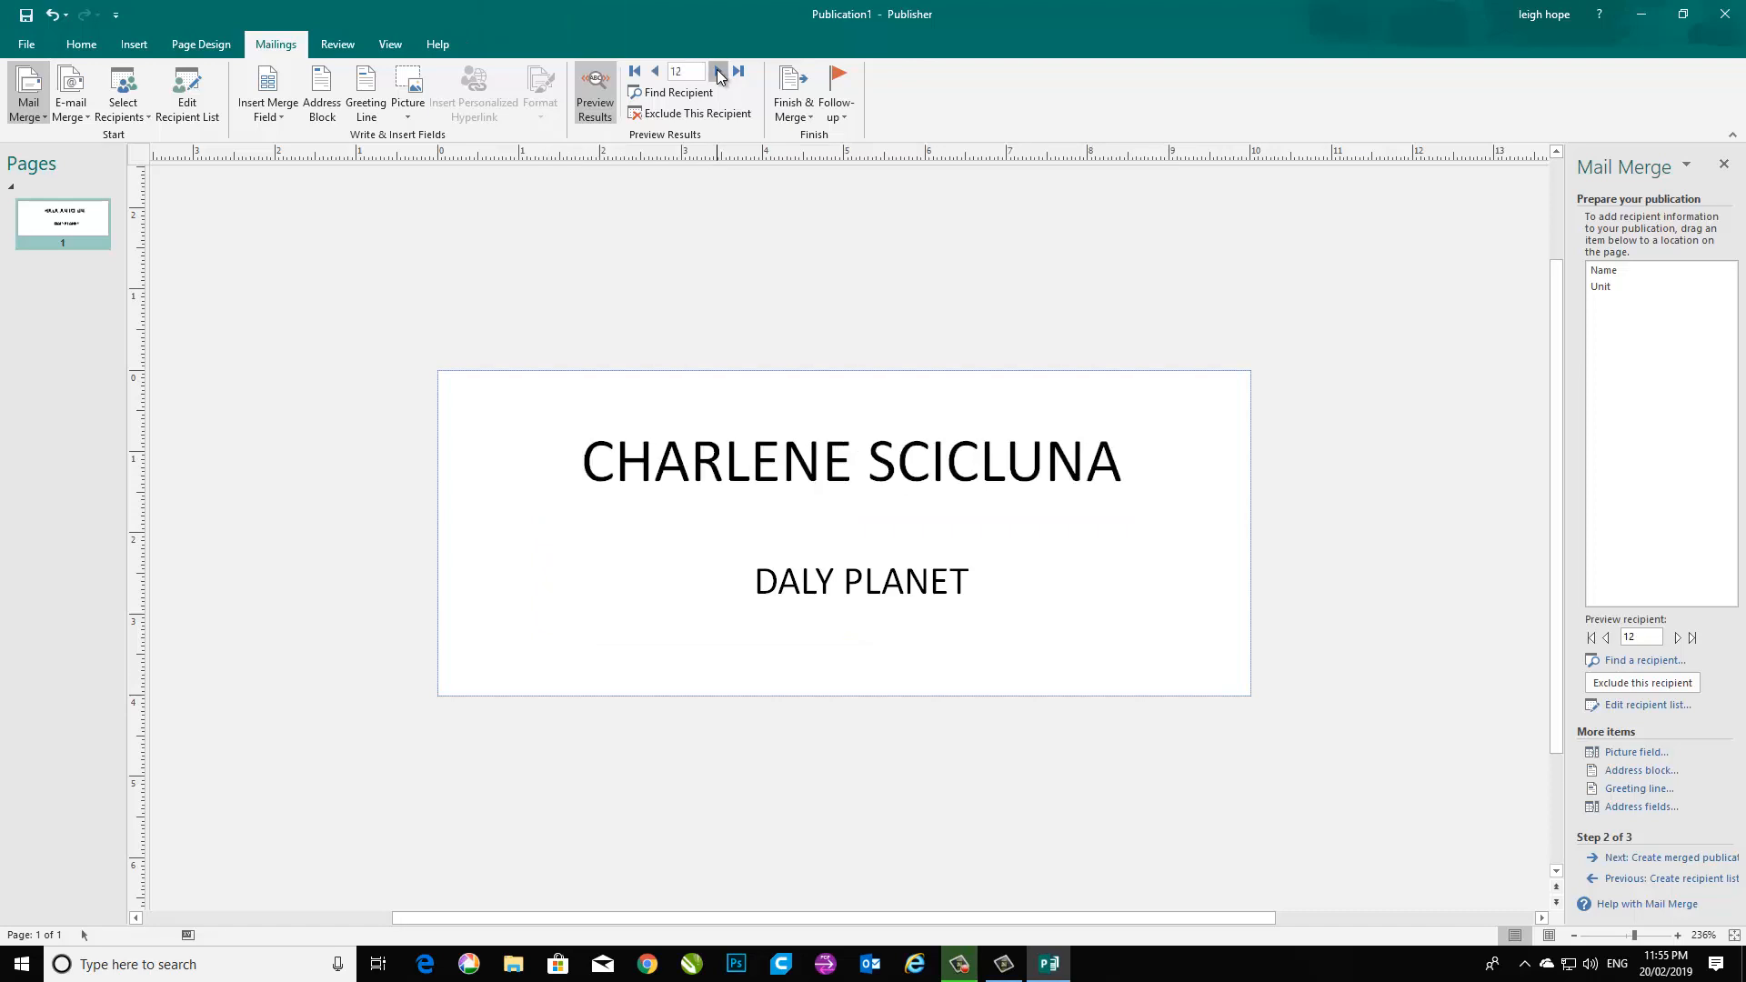
{"action": "double_click", "coordinate": [719, 72]}
{"action": "left_click", "coordinate": [718, 72]}
{"action": "double_click", "coordinate": [718, 72]}
{"action": "double_click", "coordinate": [719, 71]}
{"action": "left_click", "coordinate": [719, 72]}
{"action": "double_click", "coordinate": [718, 72]}
{"action": "left_click", "coordinate": [718, 72]}
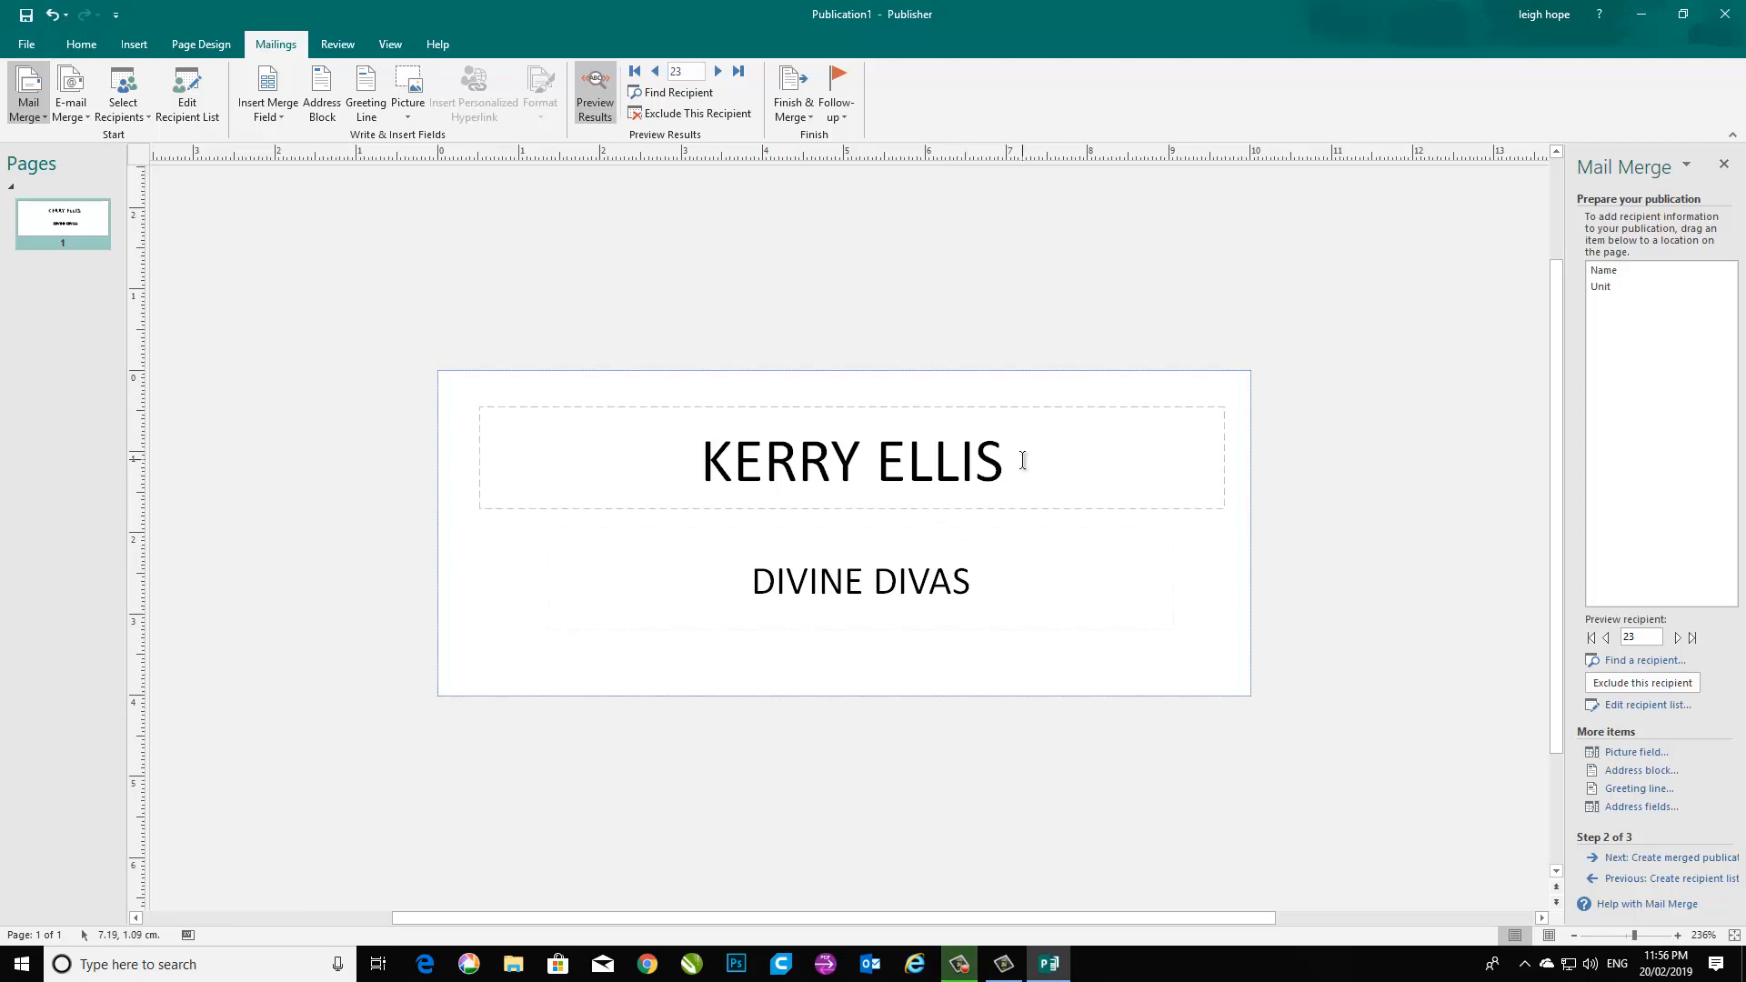
{"action": "left_click", "coordinate": [637, 70]}
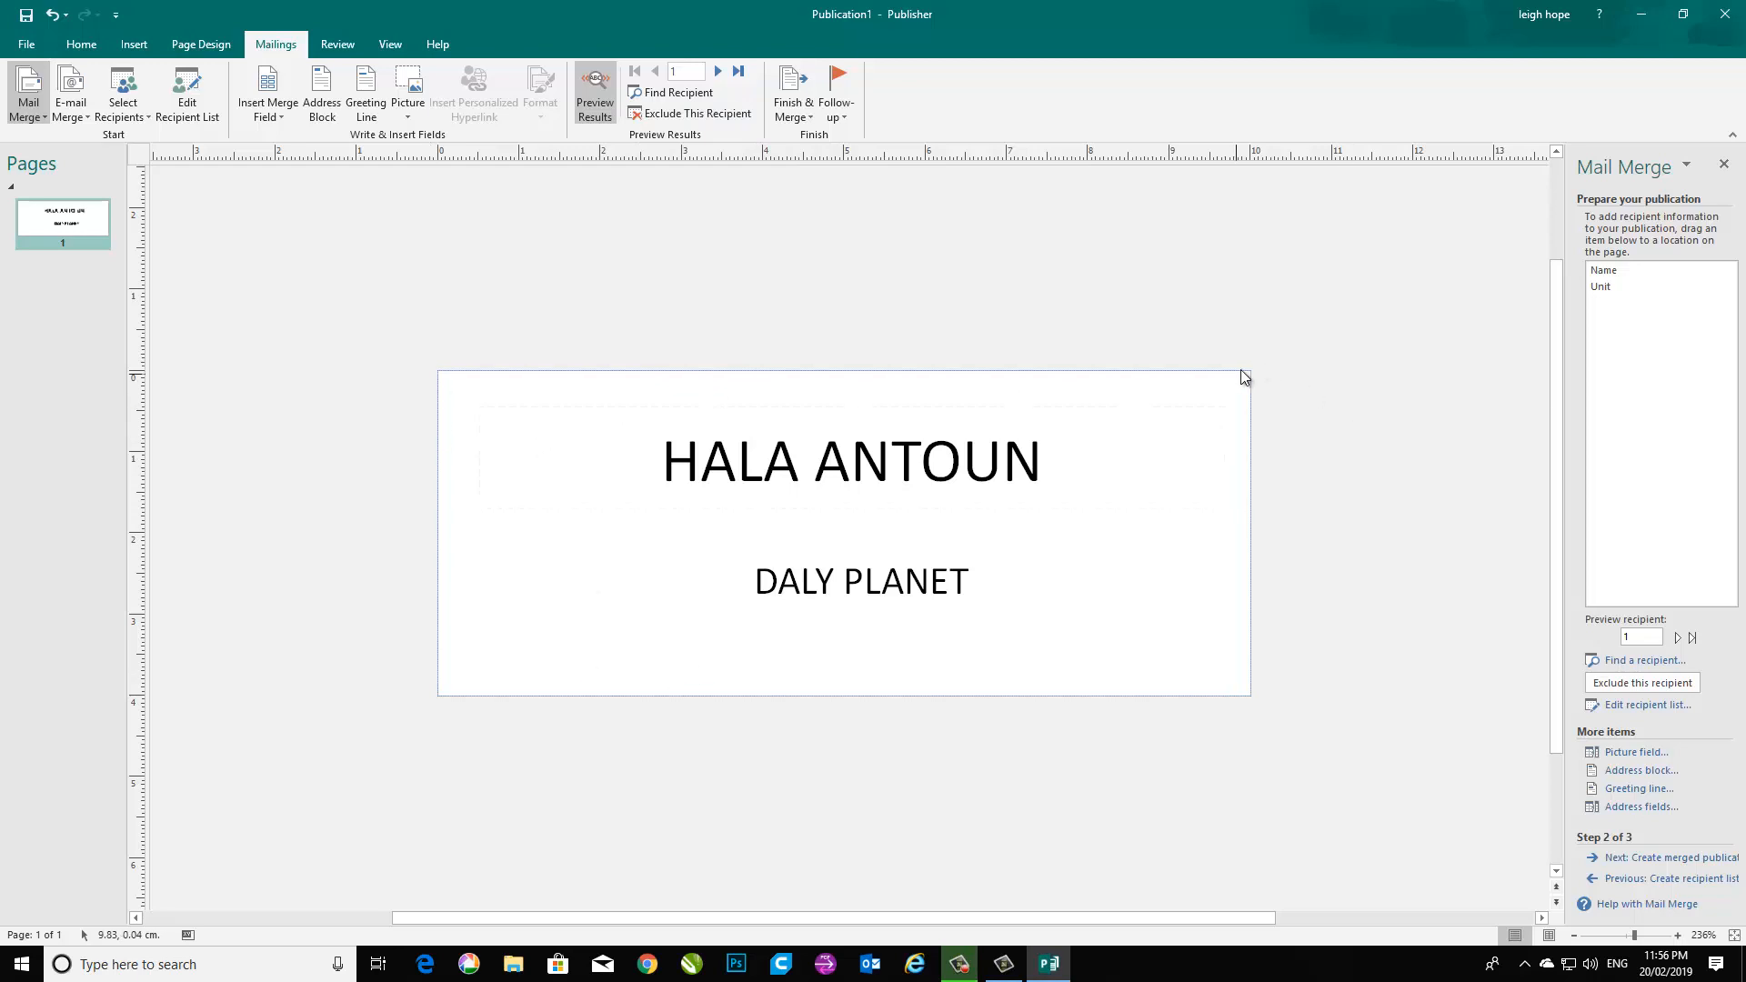
Draw a rectangle about 10 x 4 cm covering the whole badge page.
{"action": "left_click", "coordinate": [77, 47]}
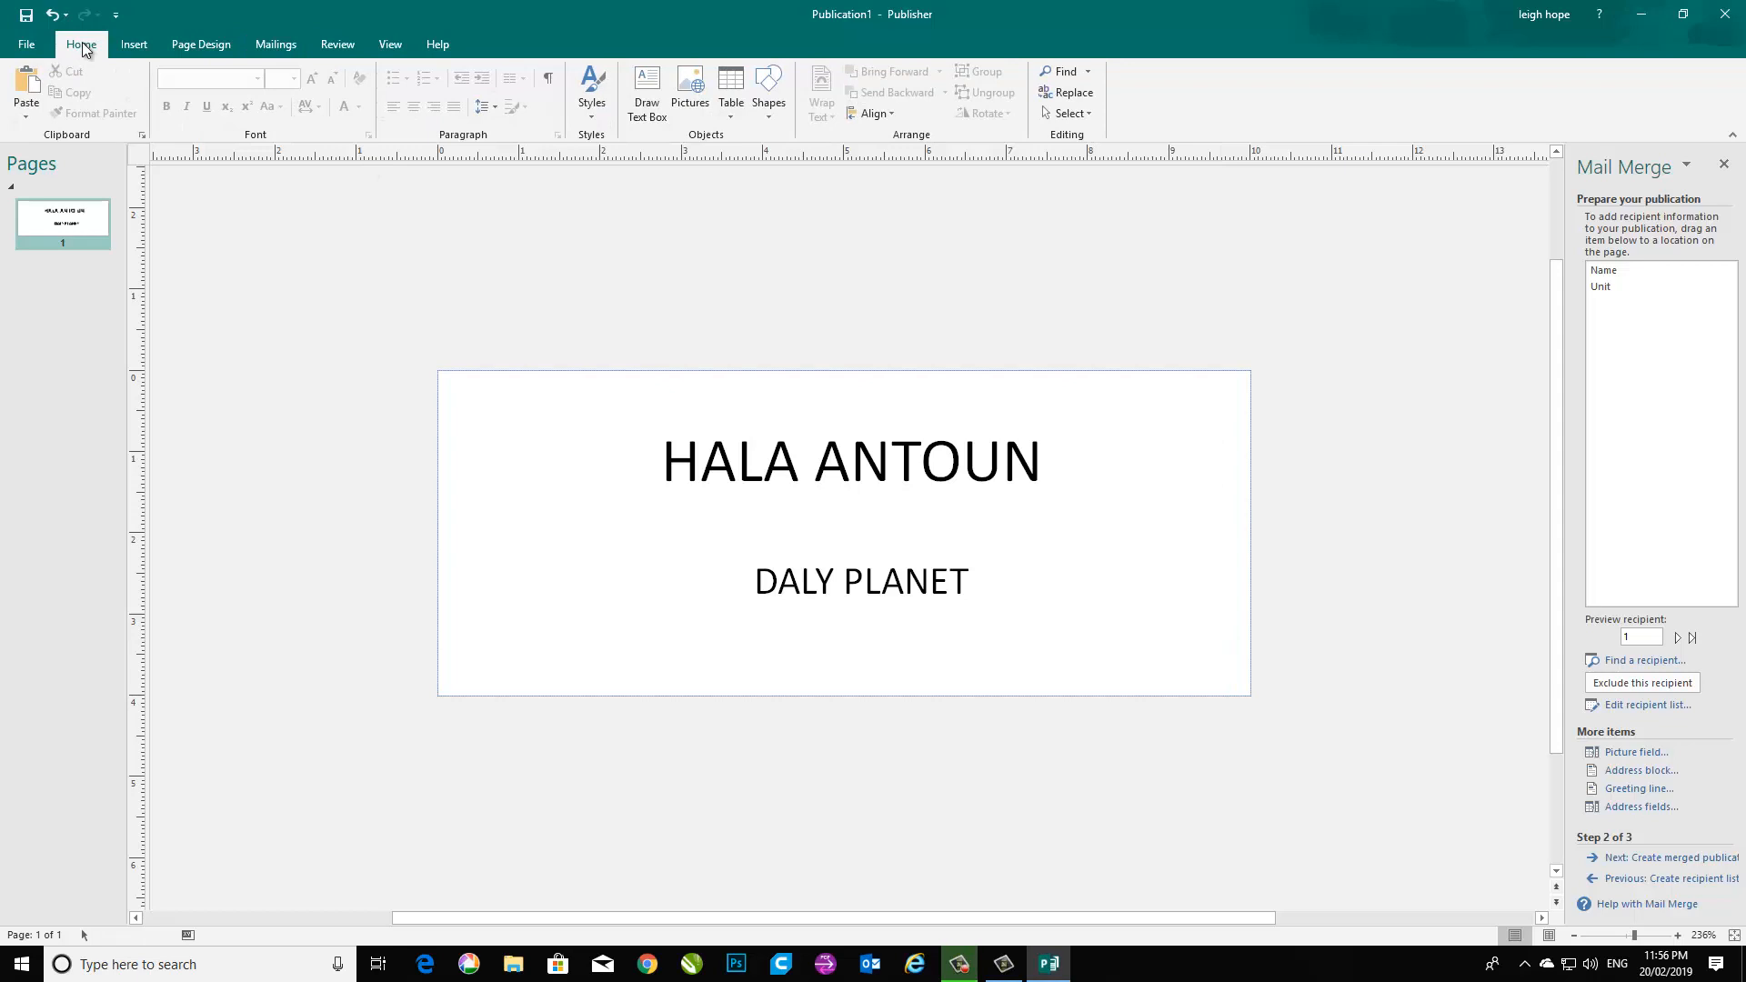
{"action": "left_click", "coordinate": [769, 107]}
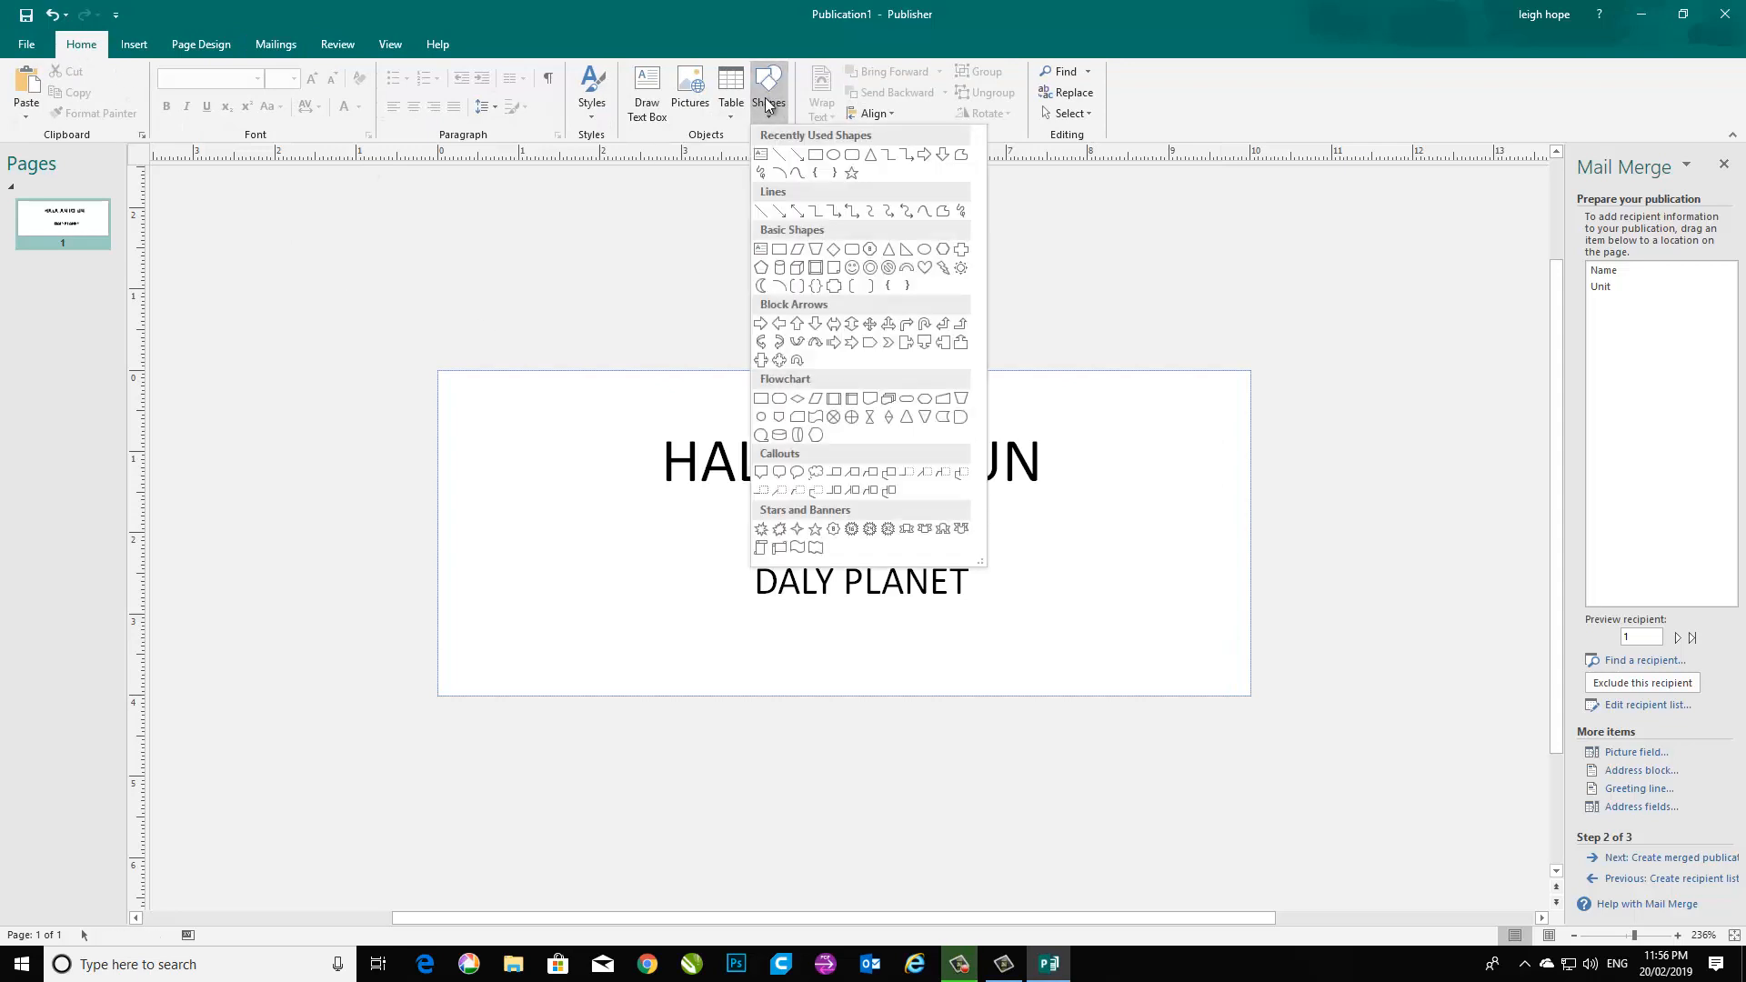
{"action": "left_click", "coordinate": [816, 157]}
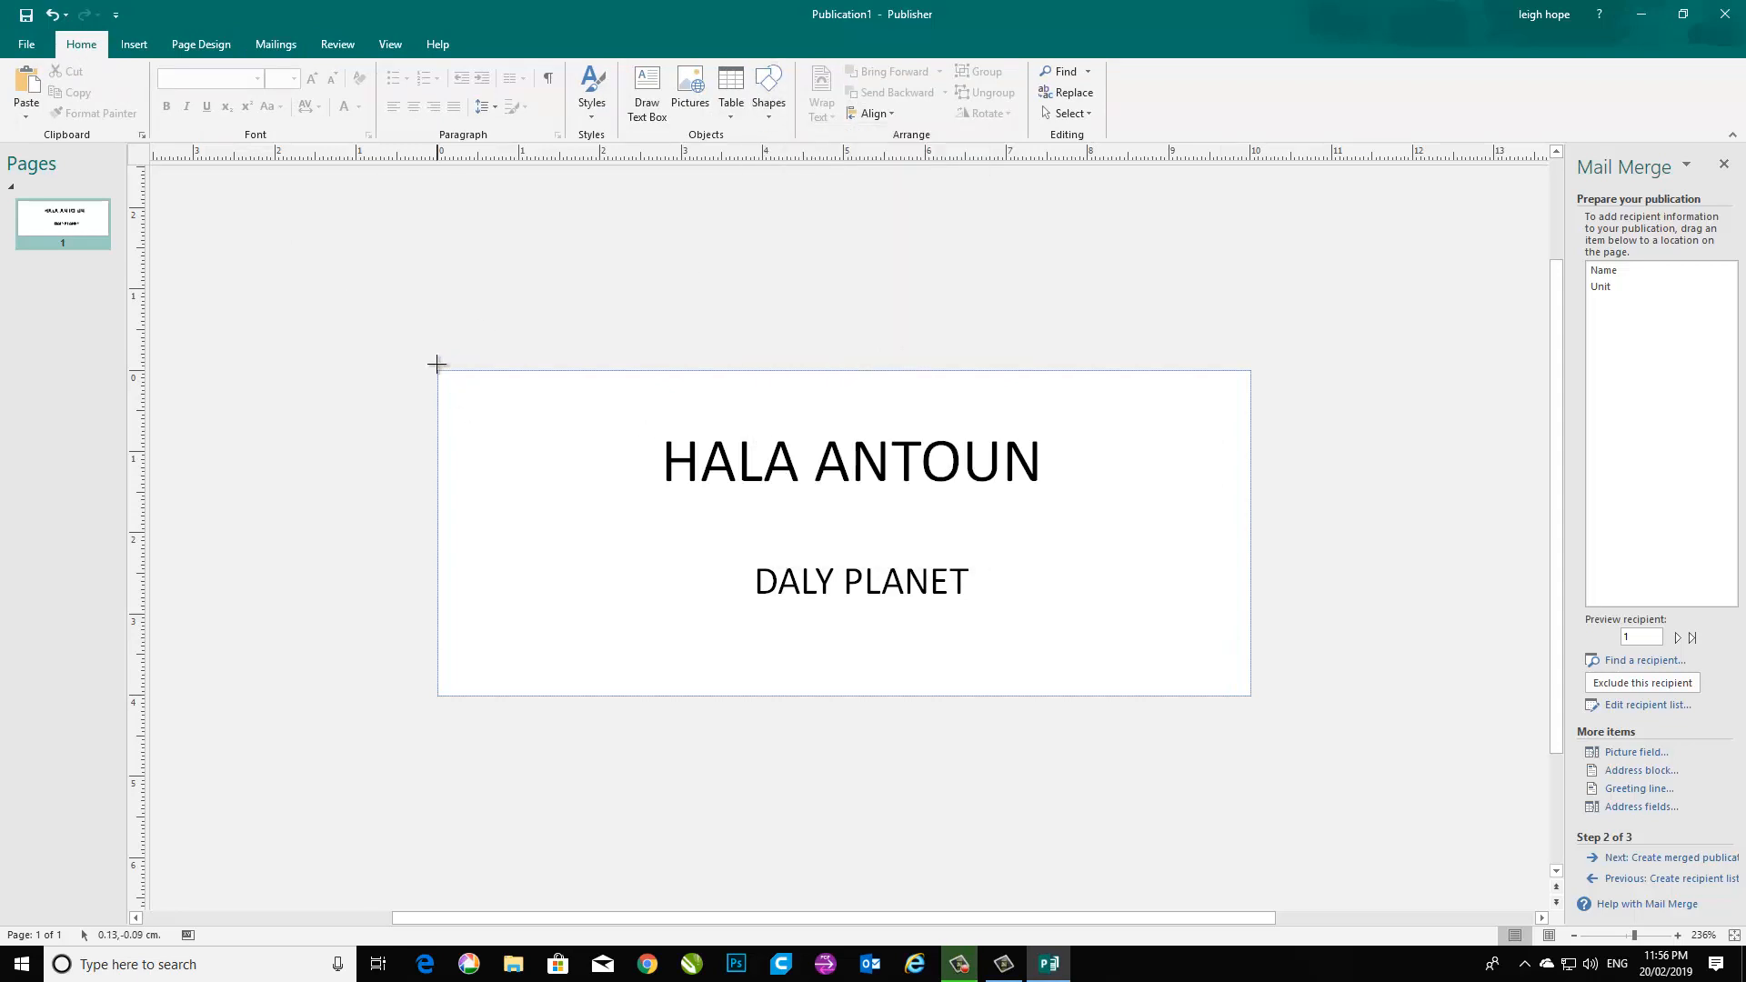
{"action": "mouse_move", "coordinate": [438, 370]}
{"action": "left_mouse_down"}
{"action": "mouse_move", "coordinate": [927, 624]}
{"action": "mouse_move", "coordinate": [1231, 666]}
{"action": "mouse_move", "coordinate": [1252, 695]}
{"action": "left_mouse_up"}
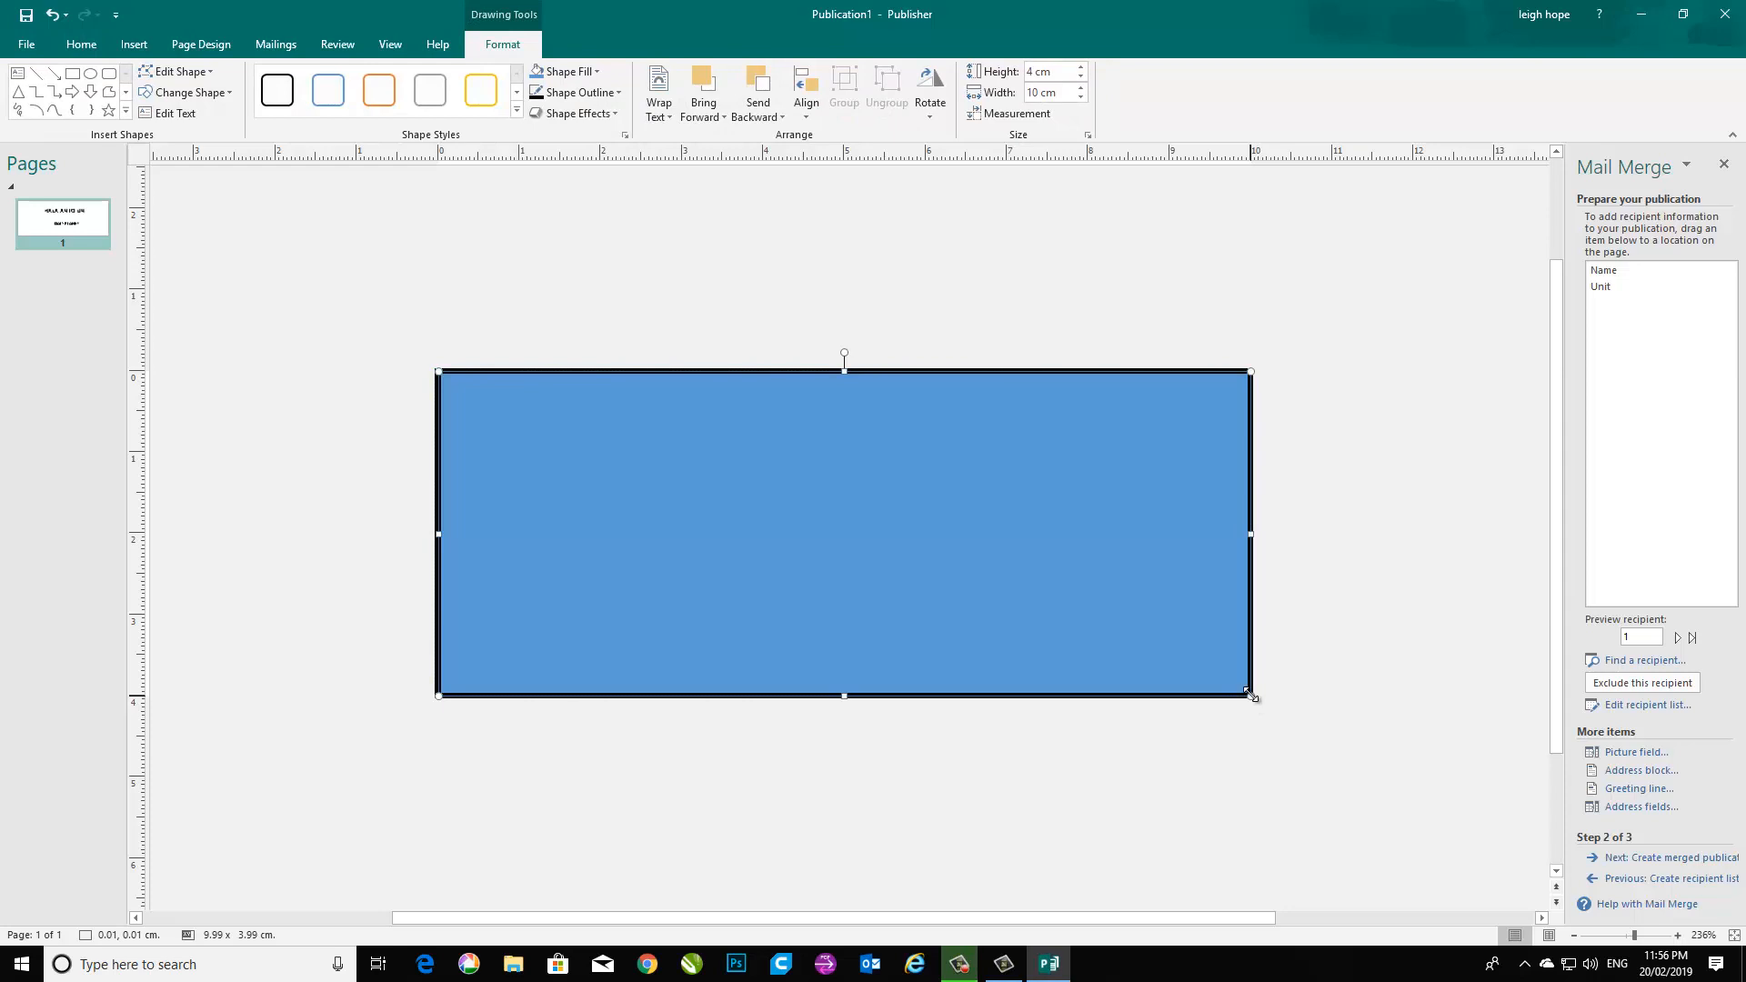
Format the rectangle with no fill and a black outline of width 0.05.
{"action": "right_click", "coordinate": [1227, 560]}
{"action": "left_click", "coordinate": [1304, 756]}
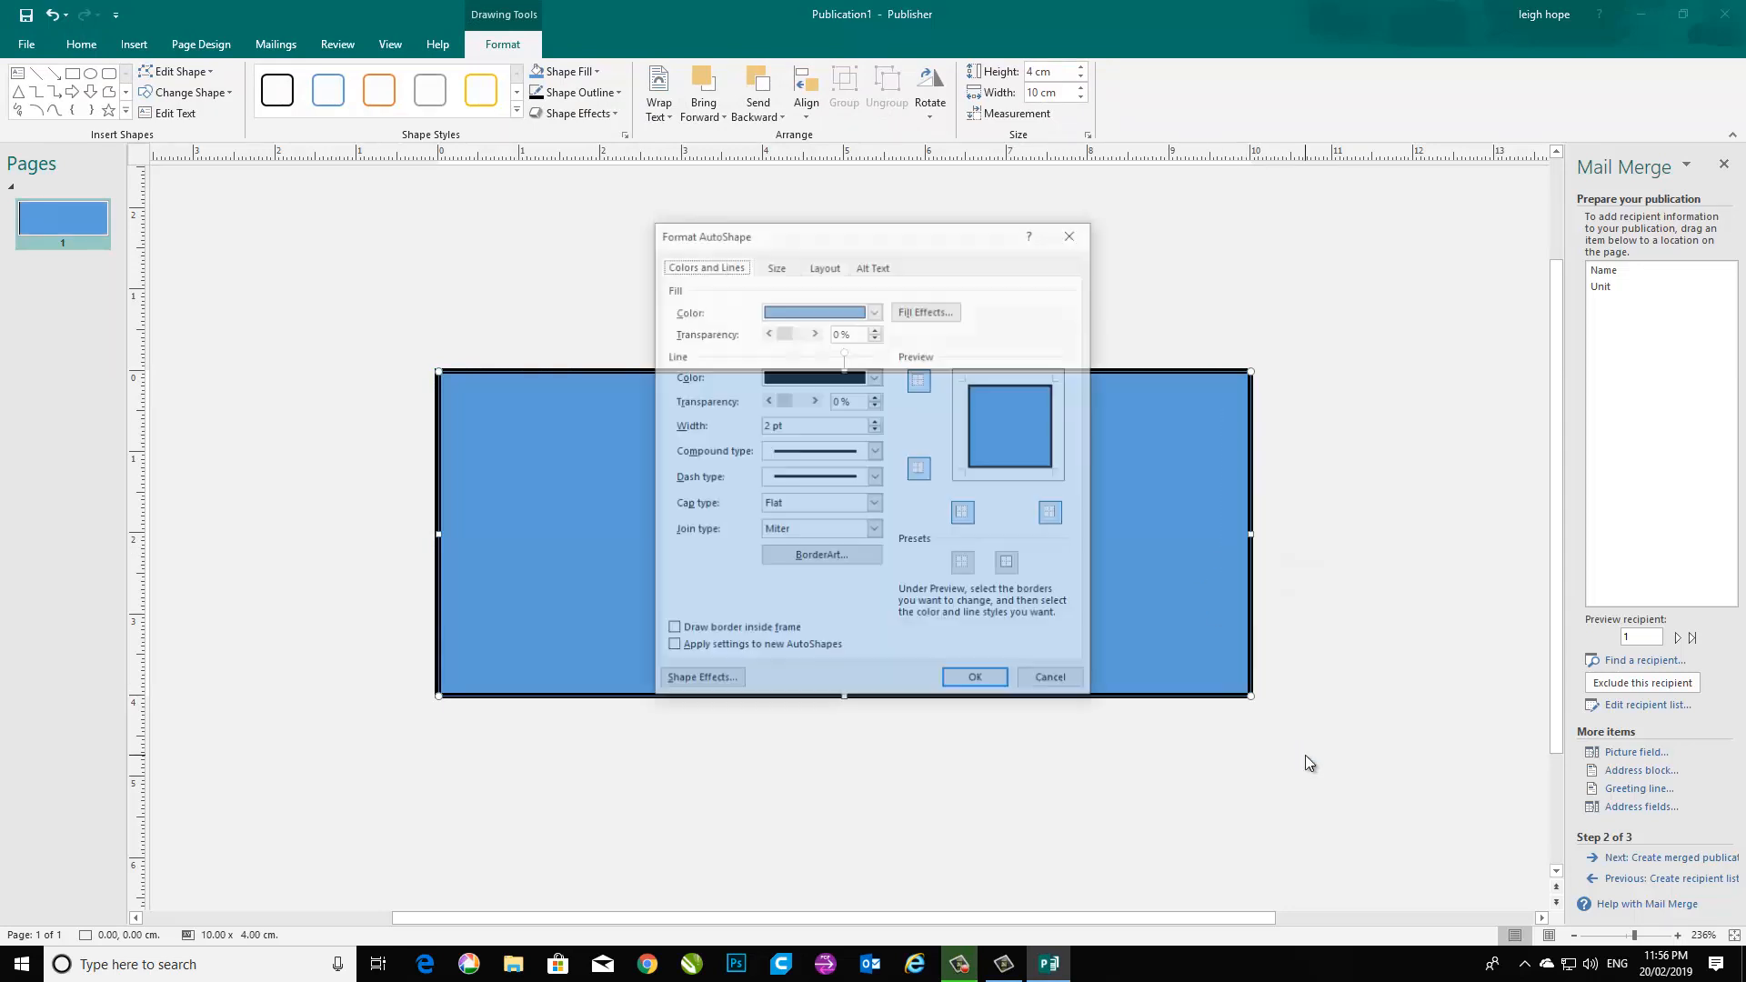
{"action": "left_click", "coordinate": [875, 311]}
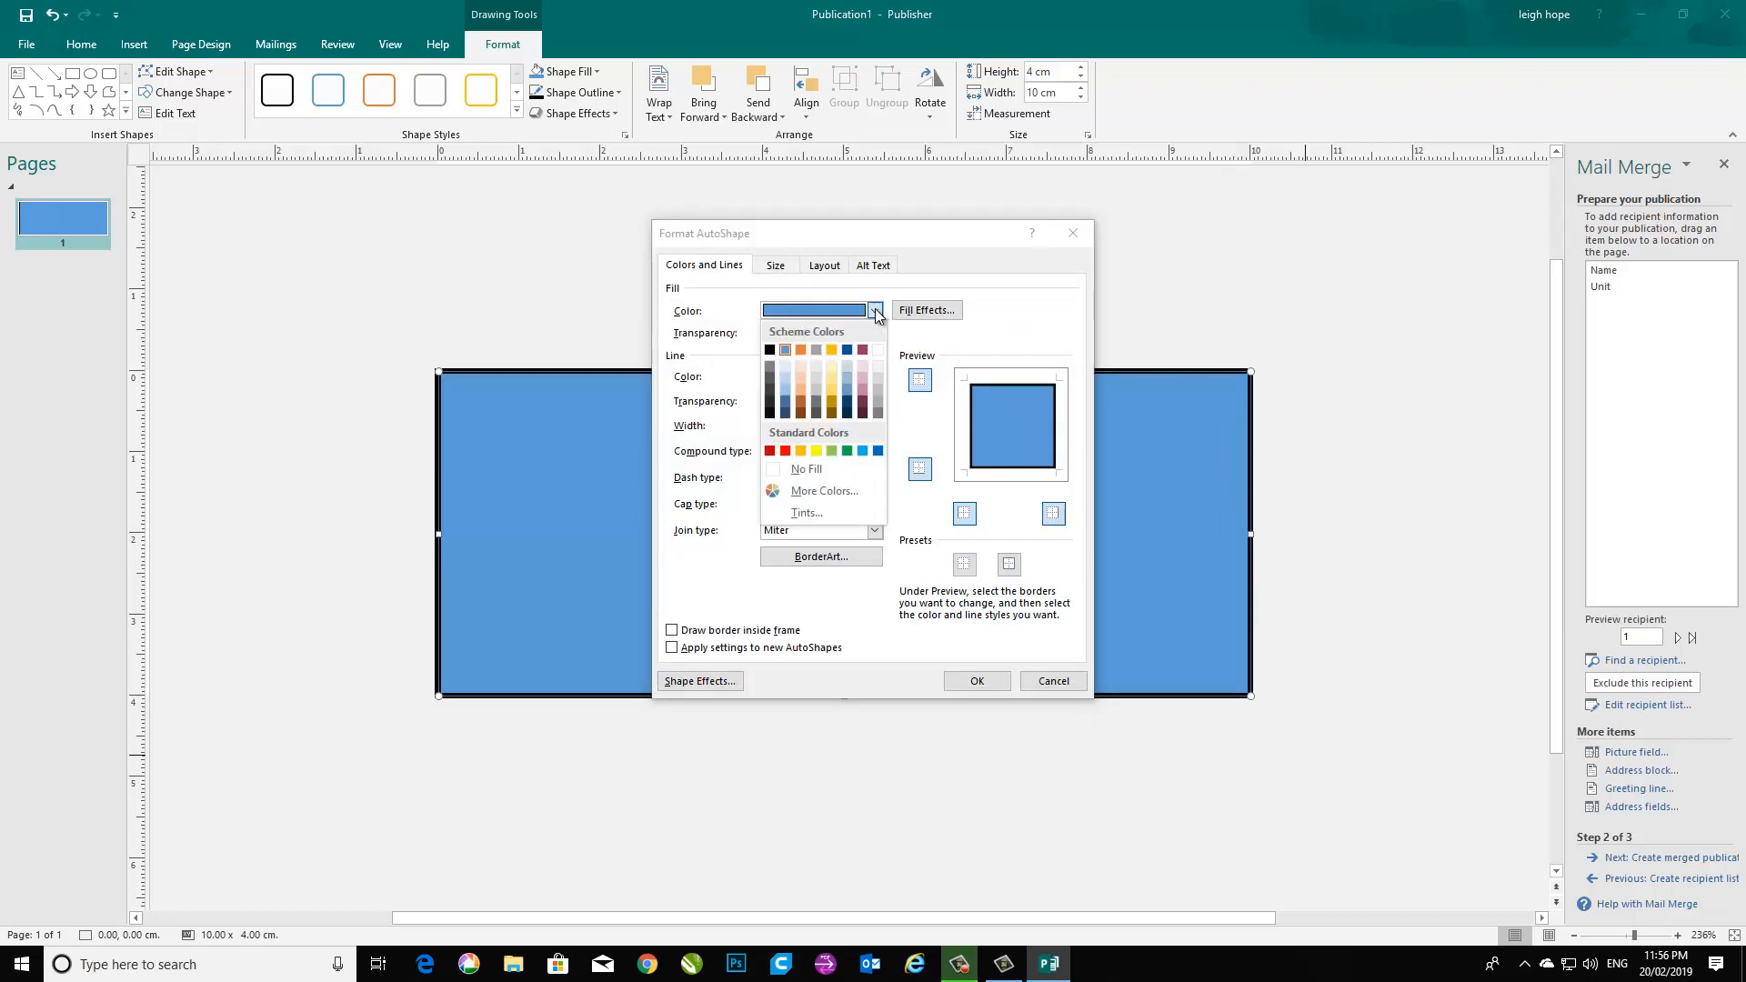
{"action": "left_click", "coordinate": [816, 472]}
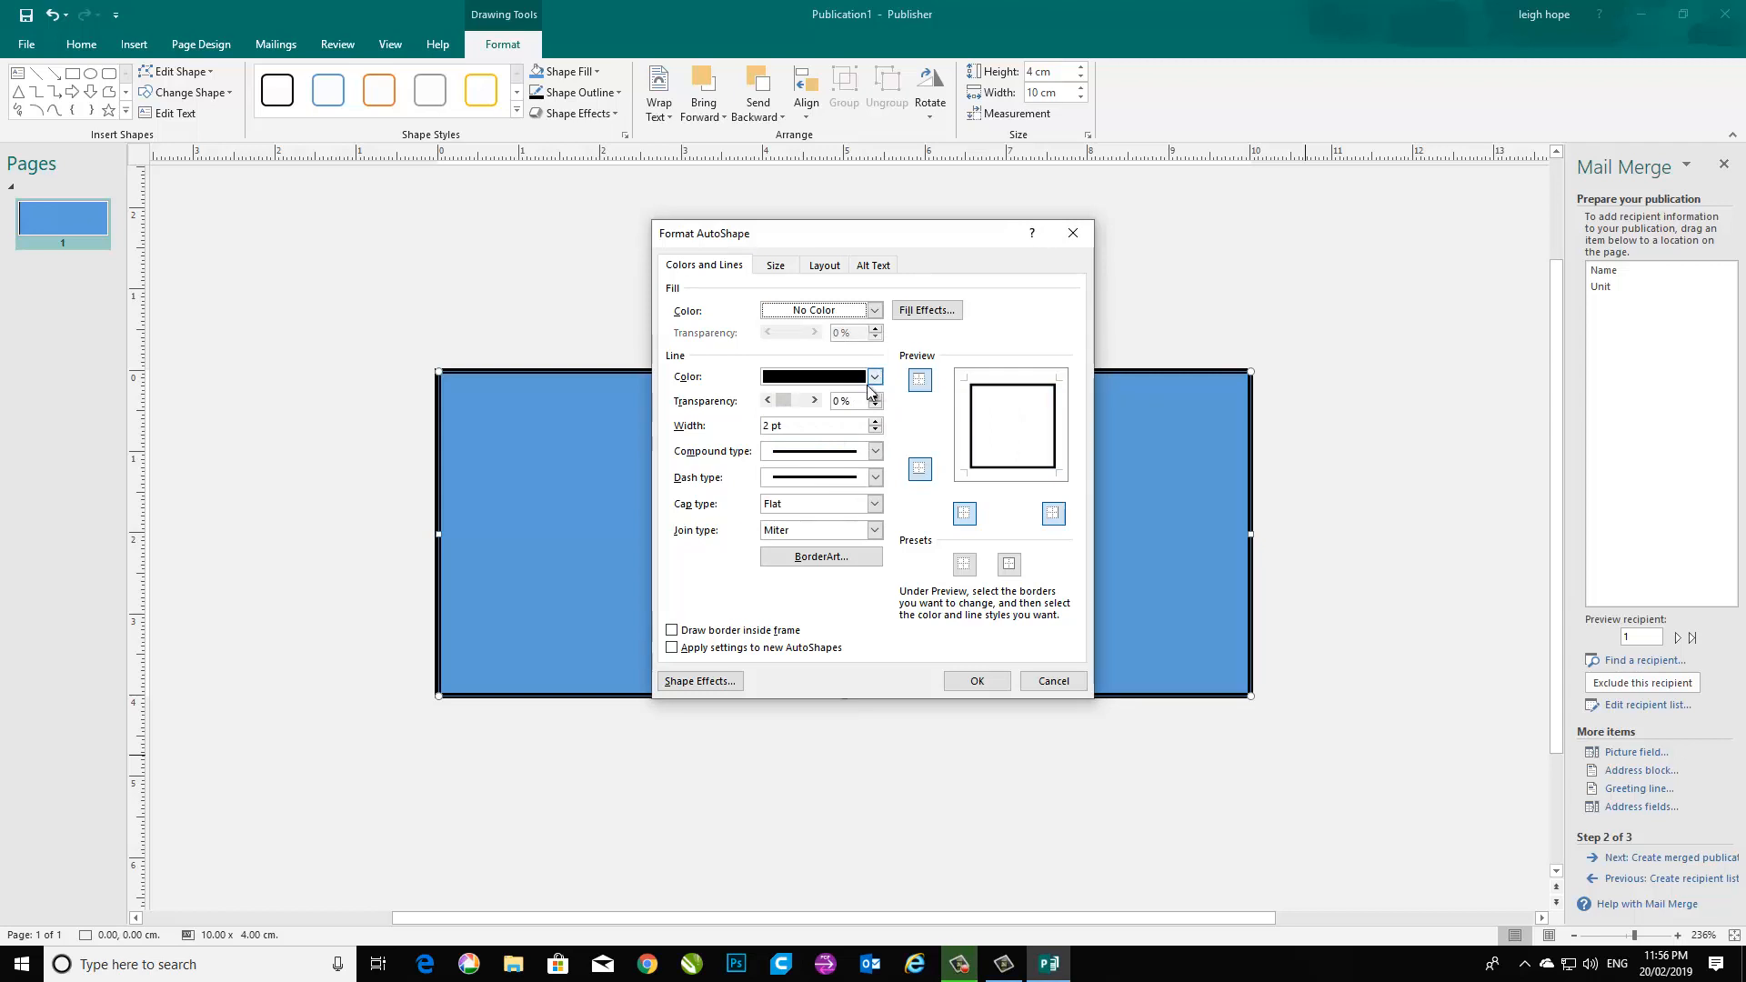
{"action": "left_click", "coordinate": [809, 380]}
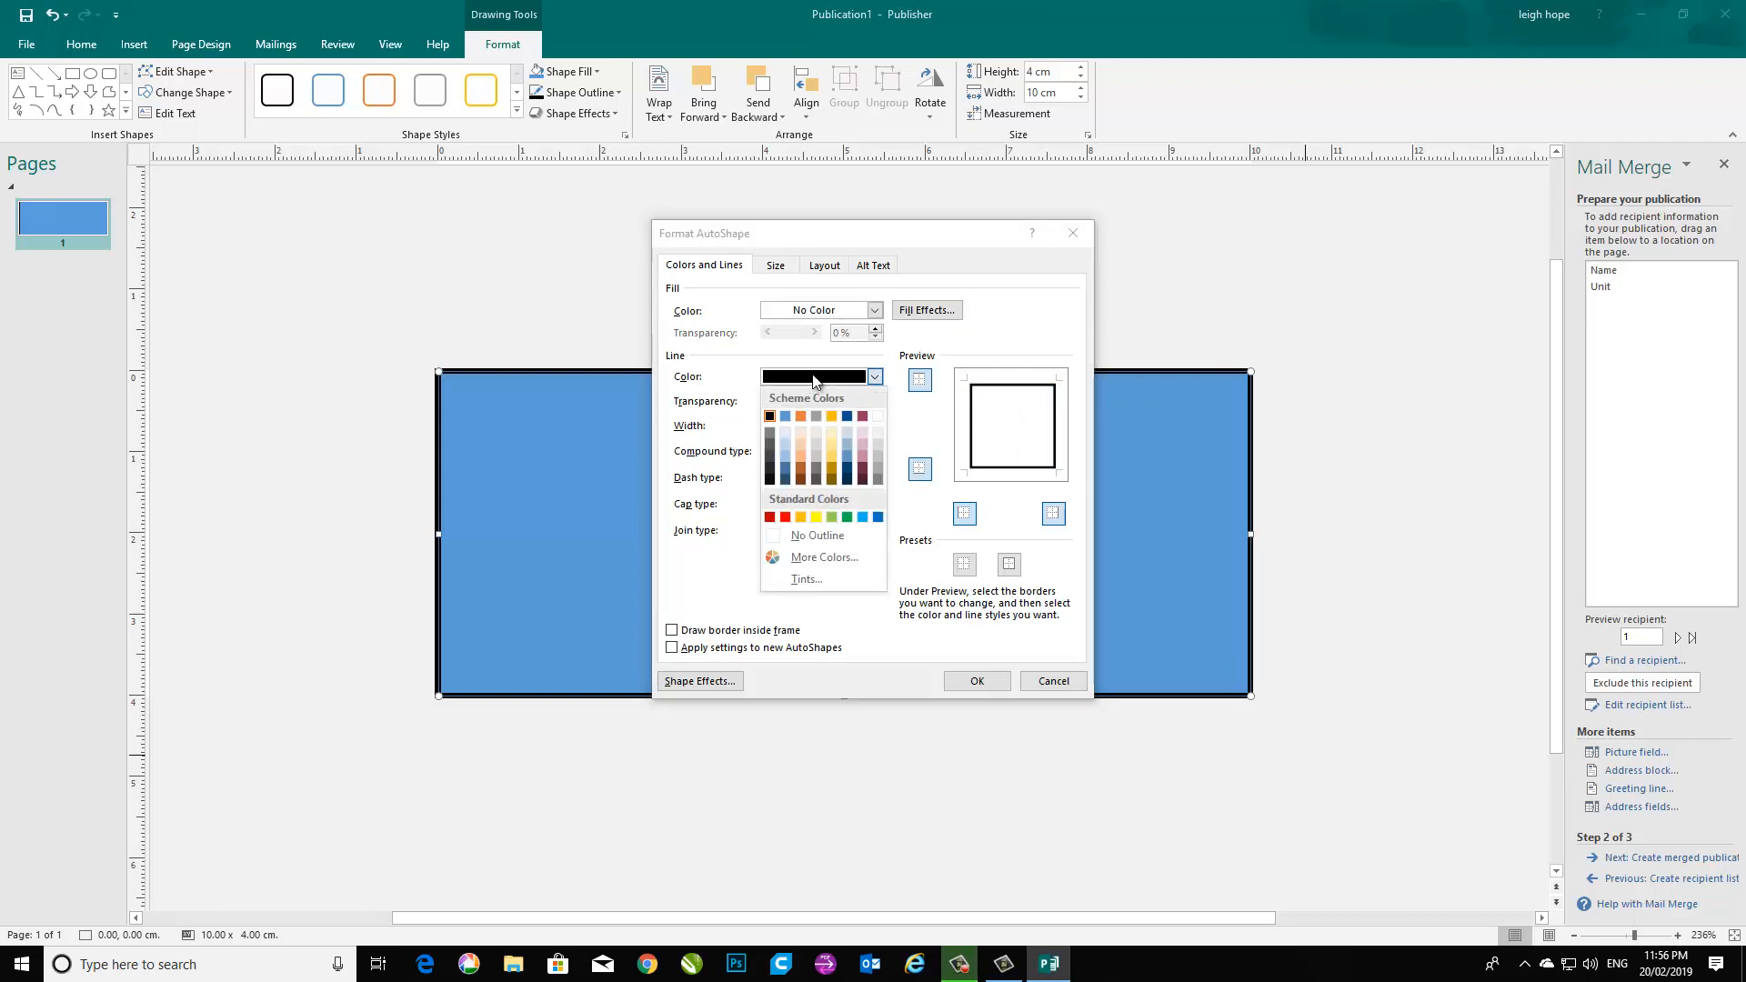
{"action": "left_click", "coordinate": [814, 383]}
{"action": "left_click", "coordinate": [798, 425]}
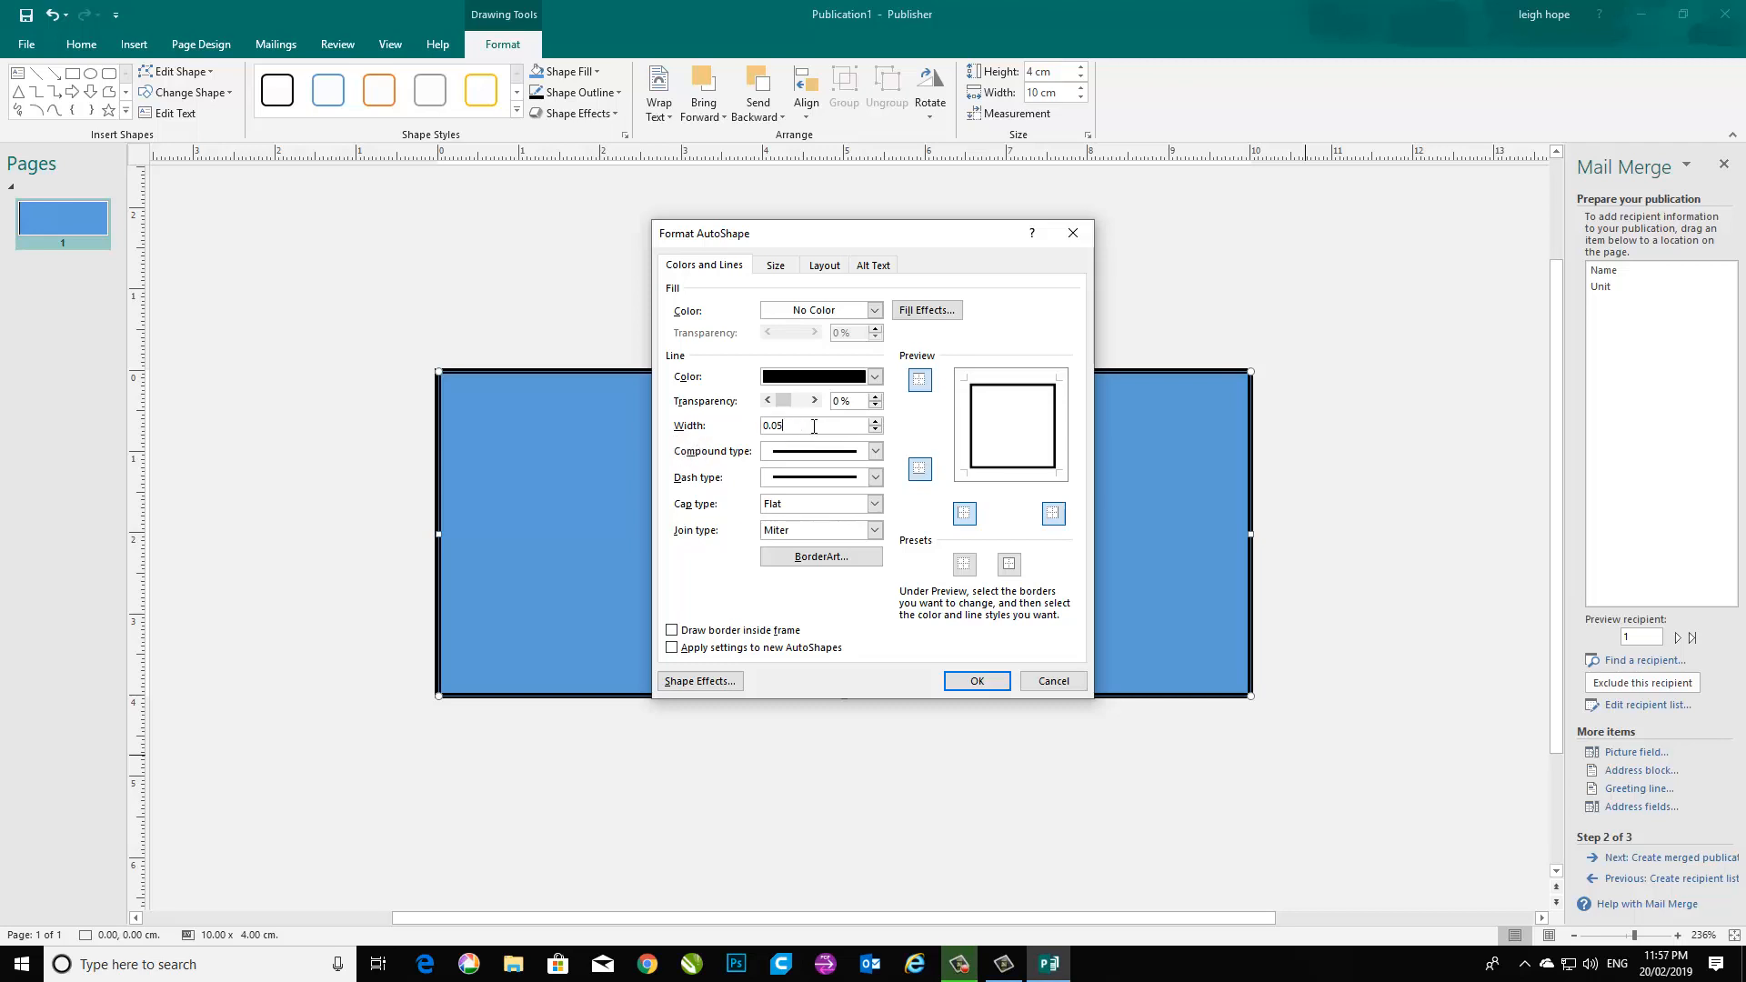
{"action": "left_click", "coordinate": [982, 684]}
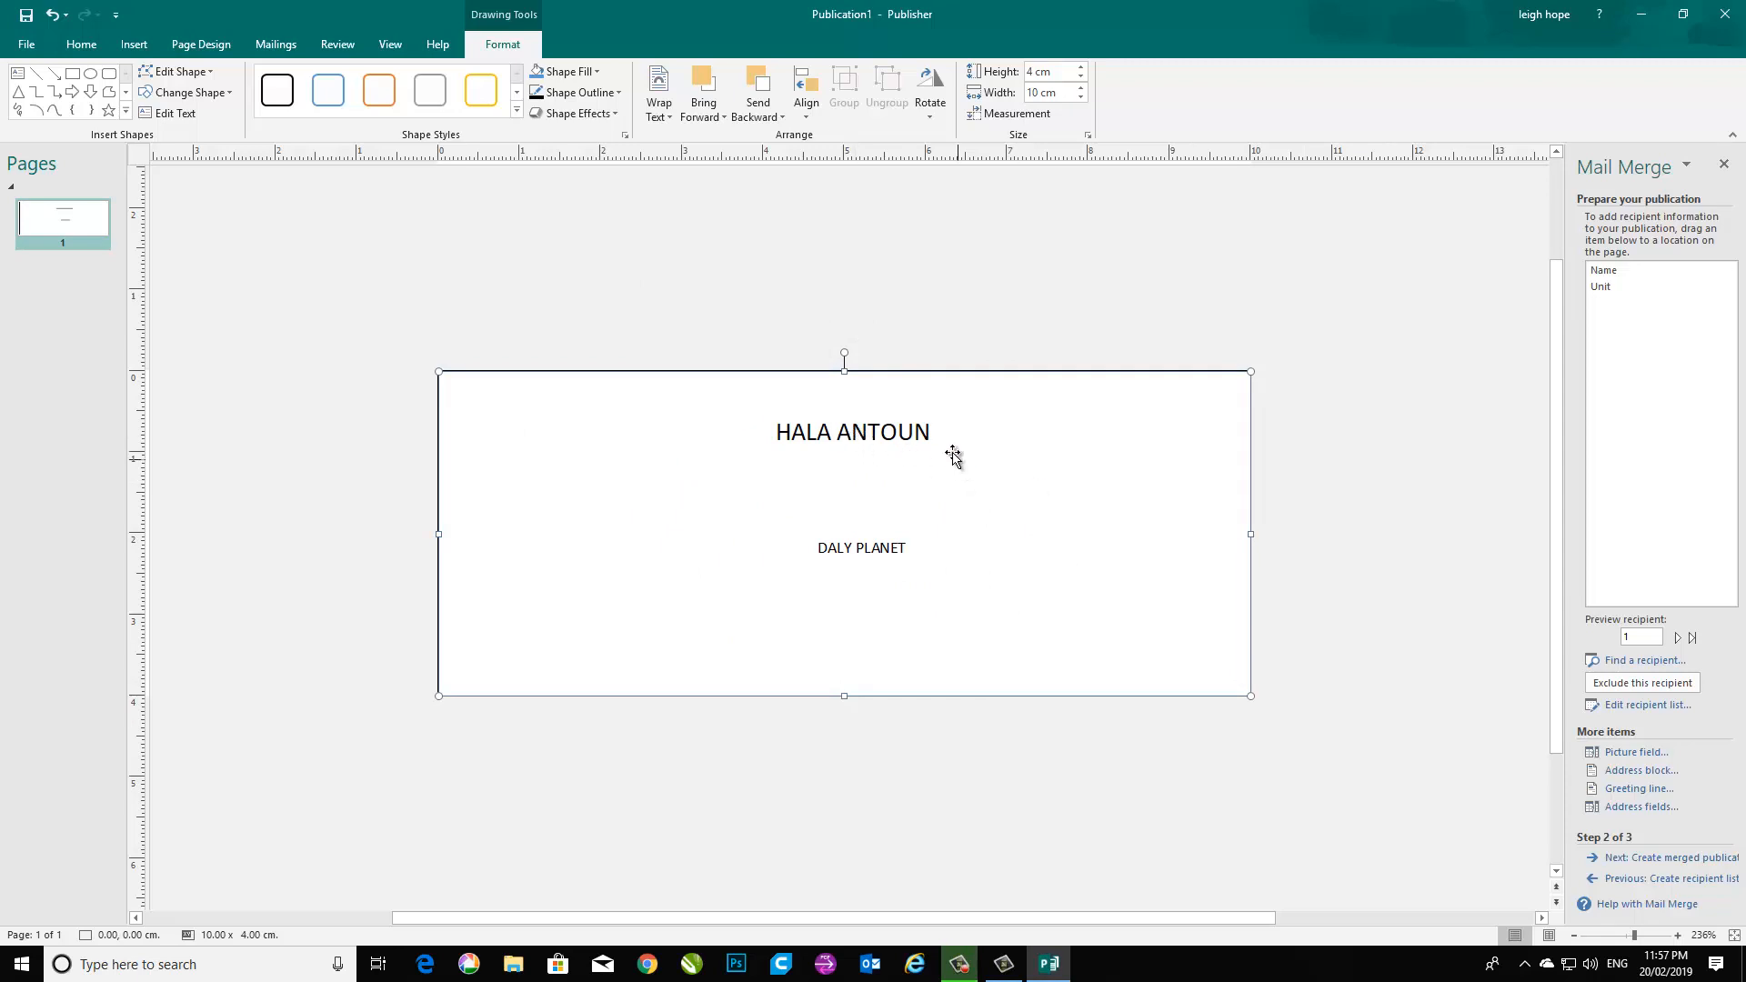
Send the outline rectangle to the back, behind the Name and Unit text boxes.
{"action": "left_click", "coordinate": [896, 351]}
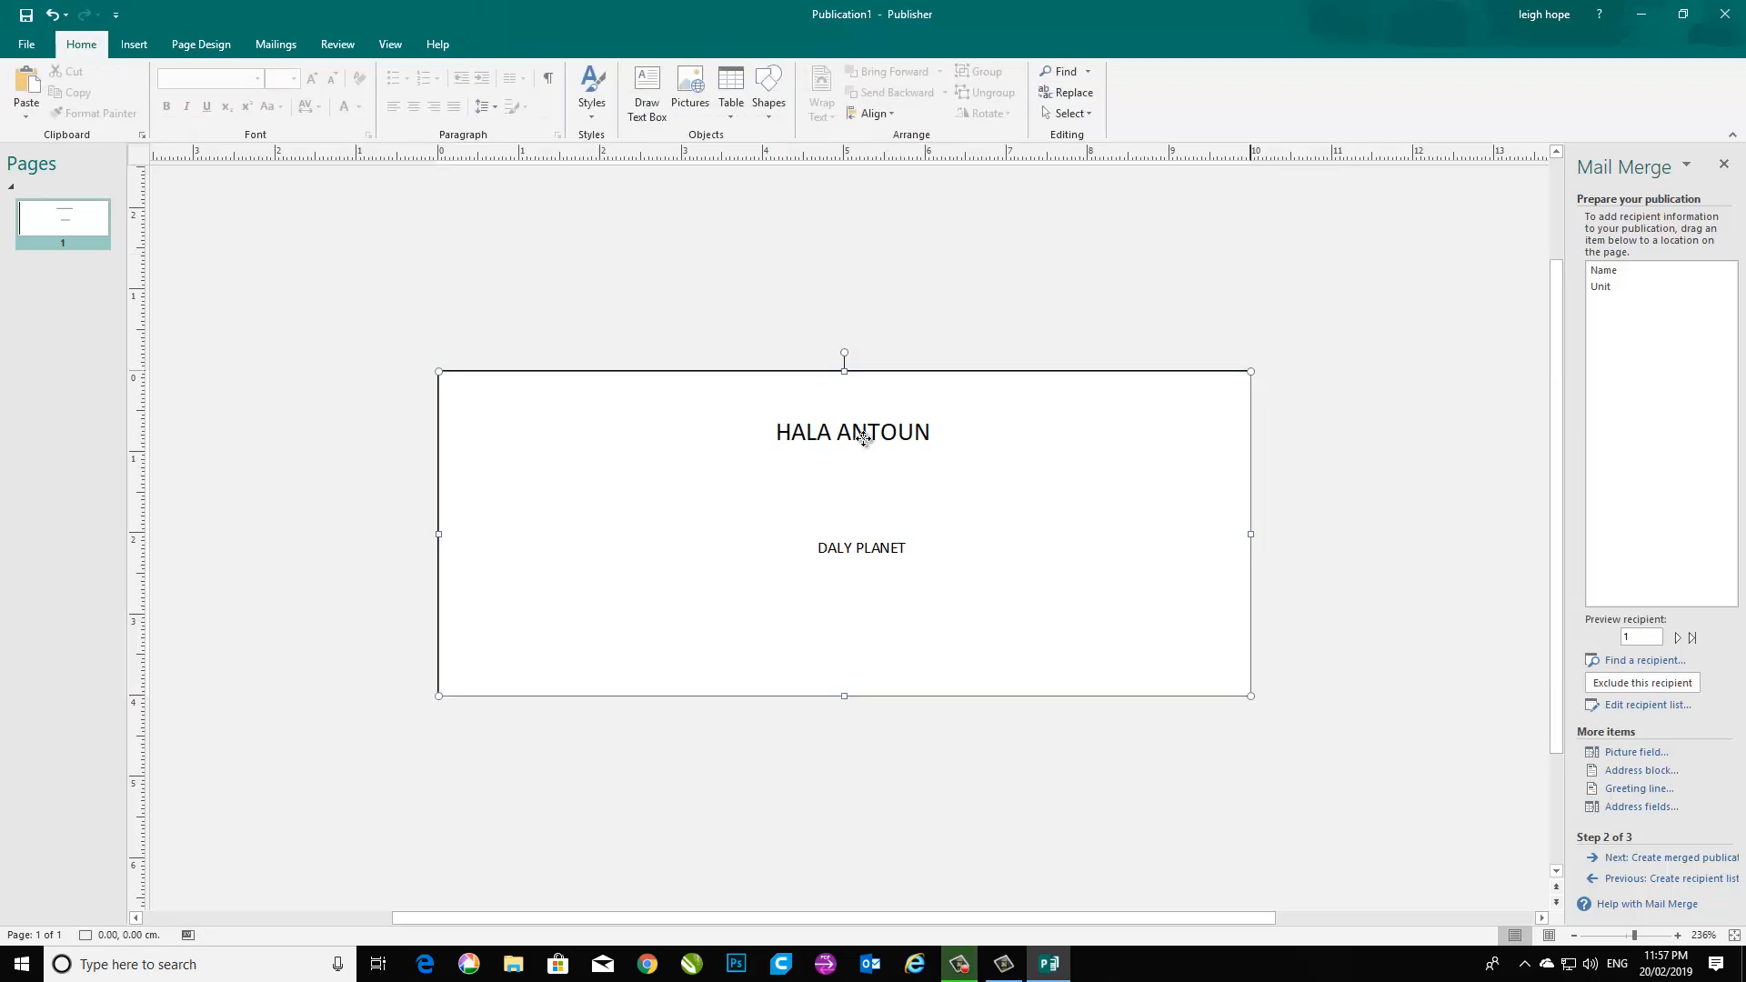
{"action": "left_click", "coordinate": [865, 442]}
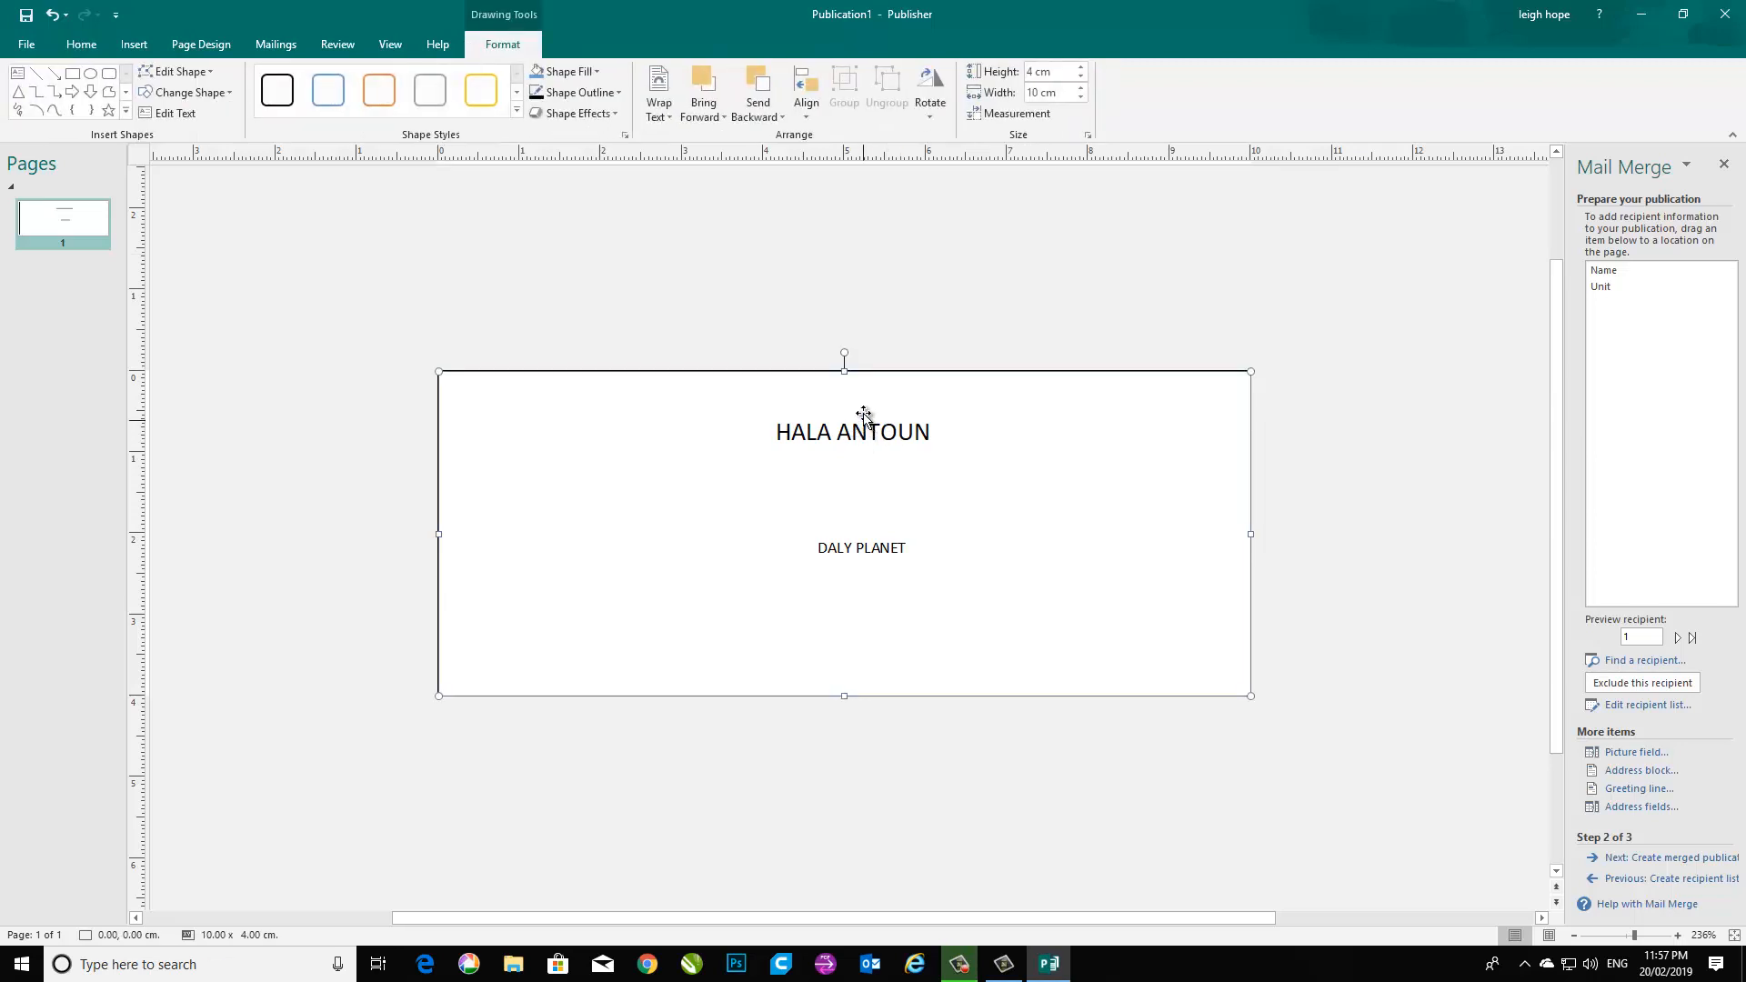
{"action": "left_click", "coordinate": [761, 116]}
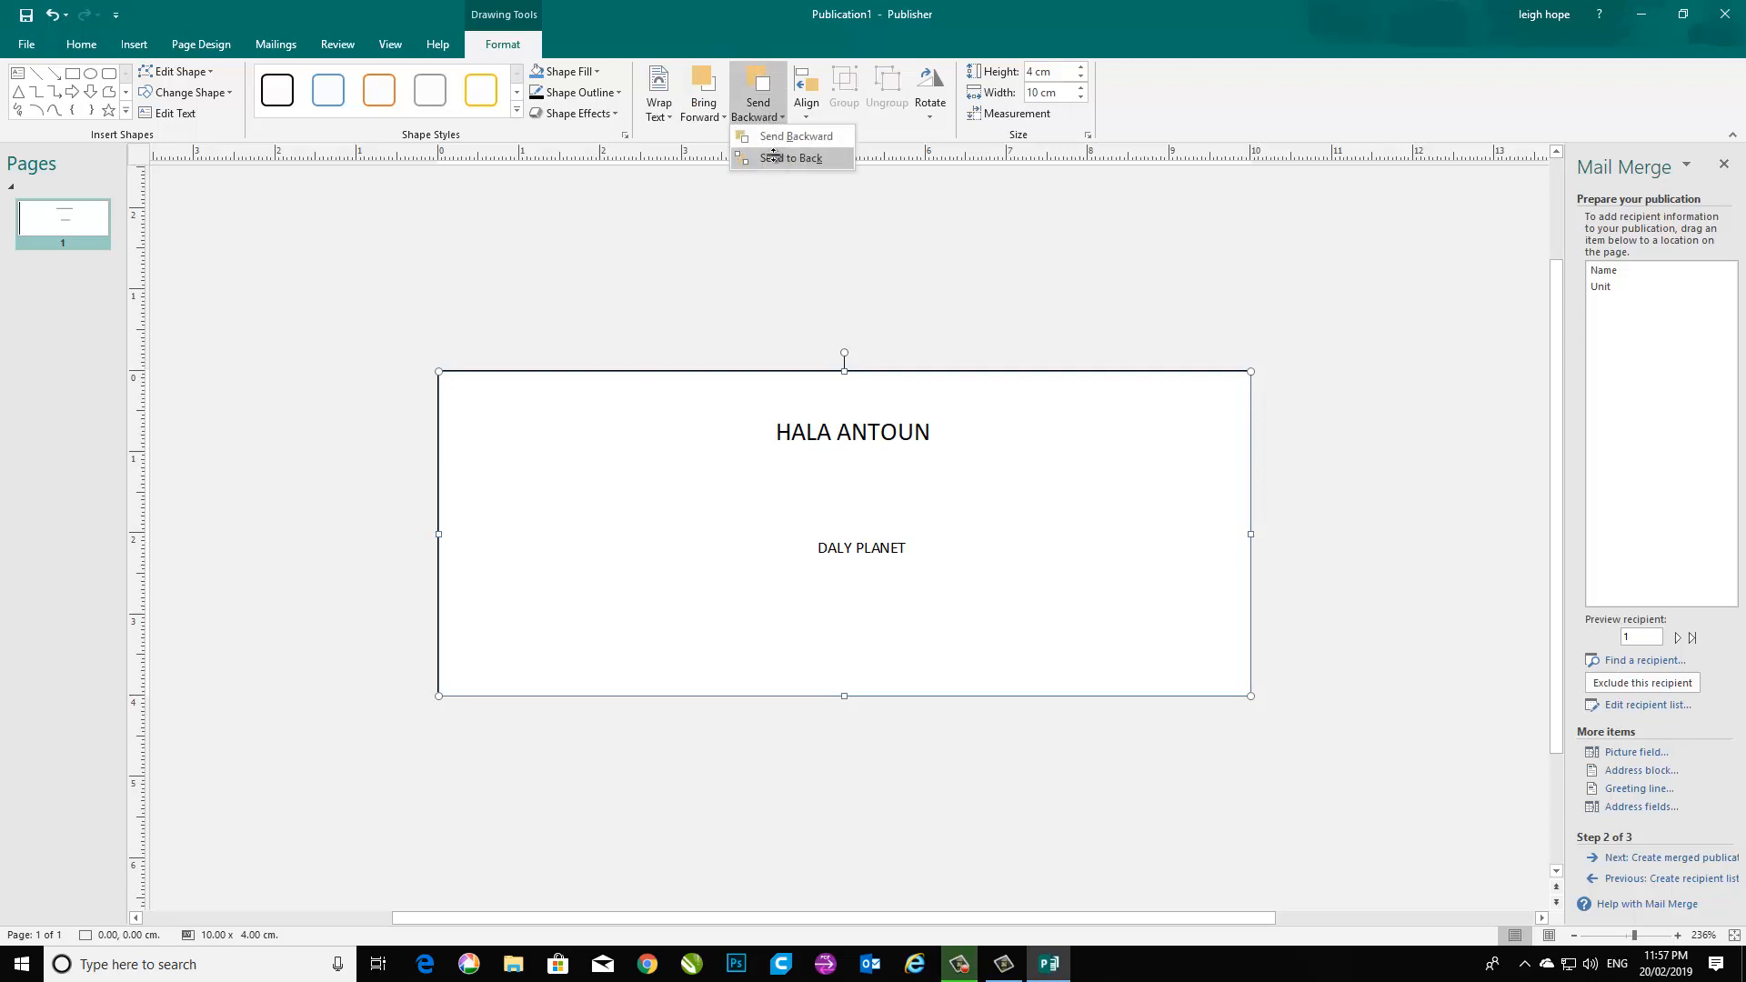
{"action": "left_click", "coordinate": [773, 157]}
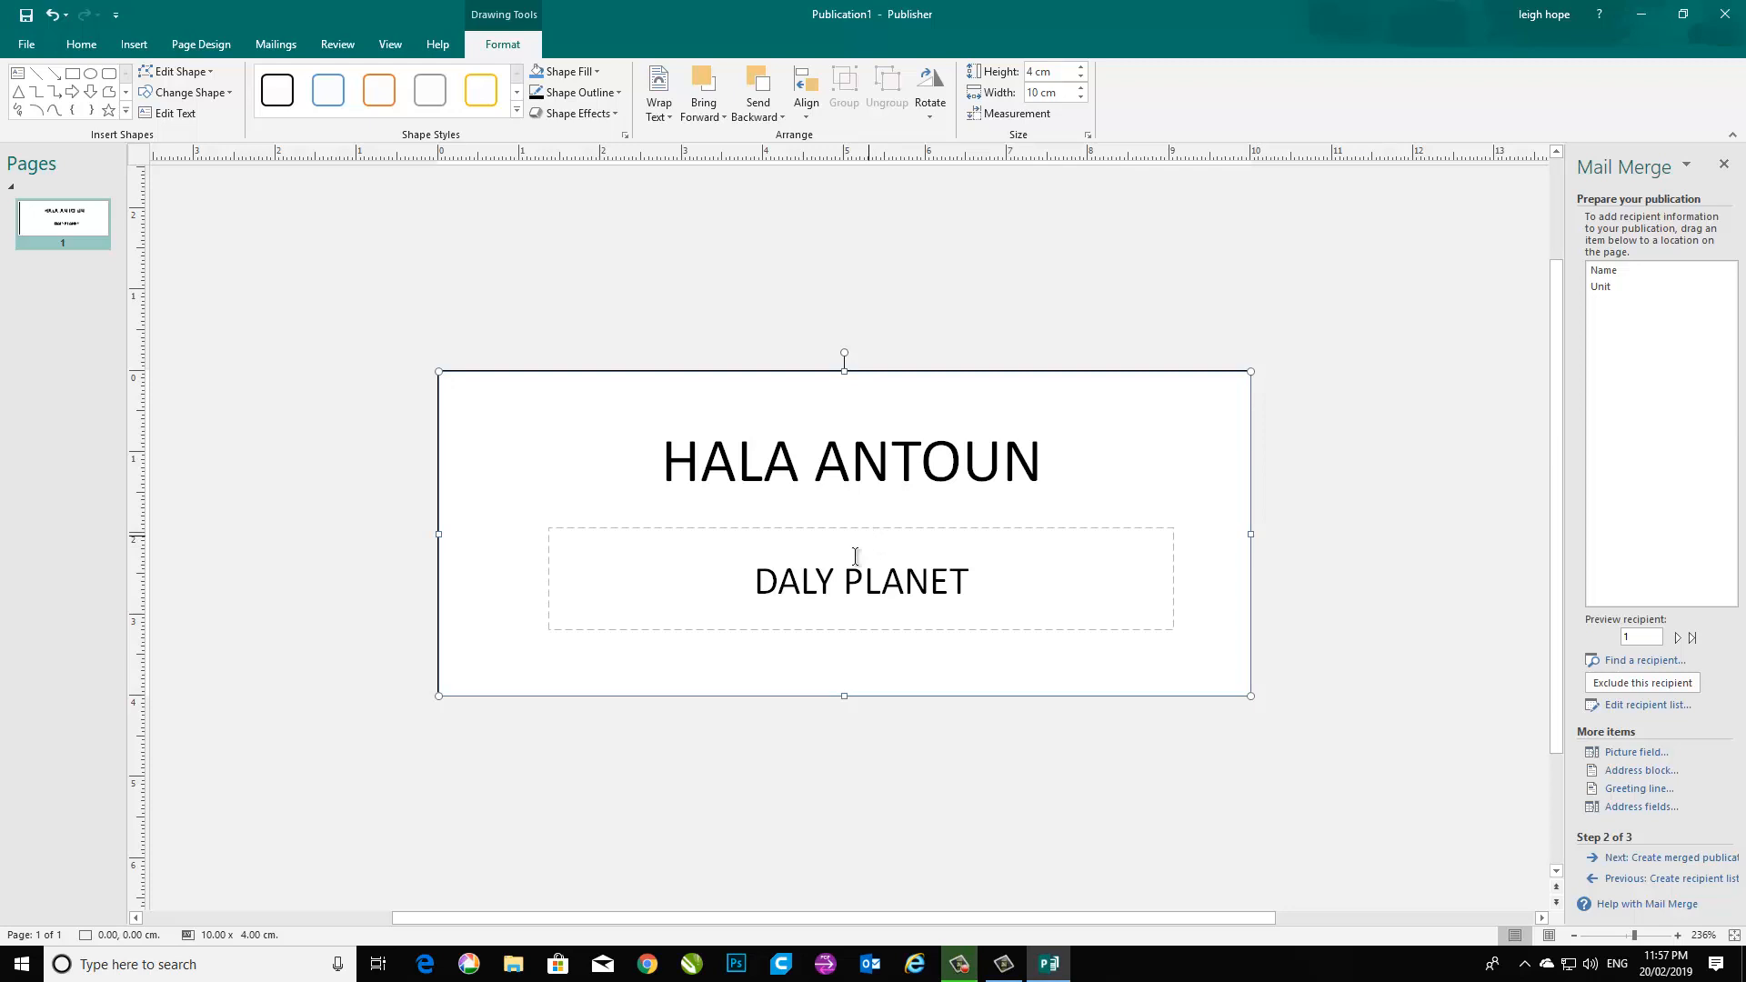
Advance to the final mail merge stage, merge to the printer, and choose Epilog Engraver WinX64 as the printer.
{"action": "left_click", "coordinate": [1656, 859]}
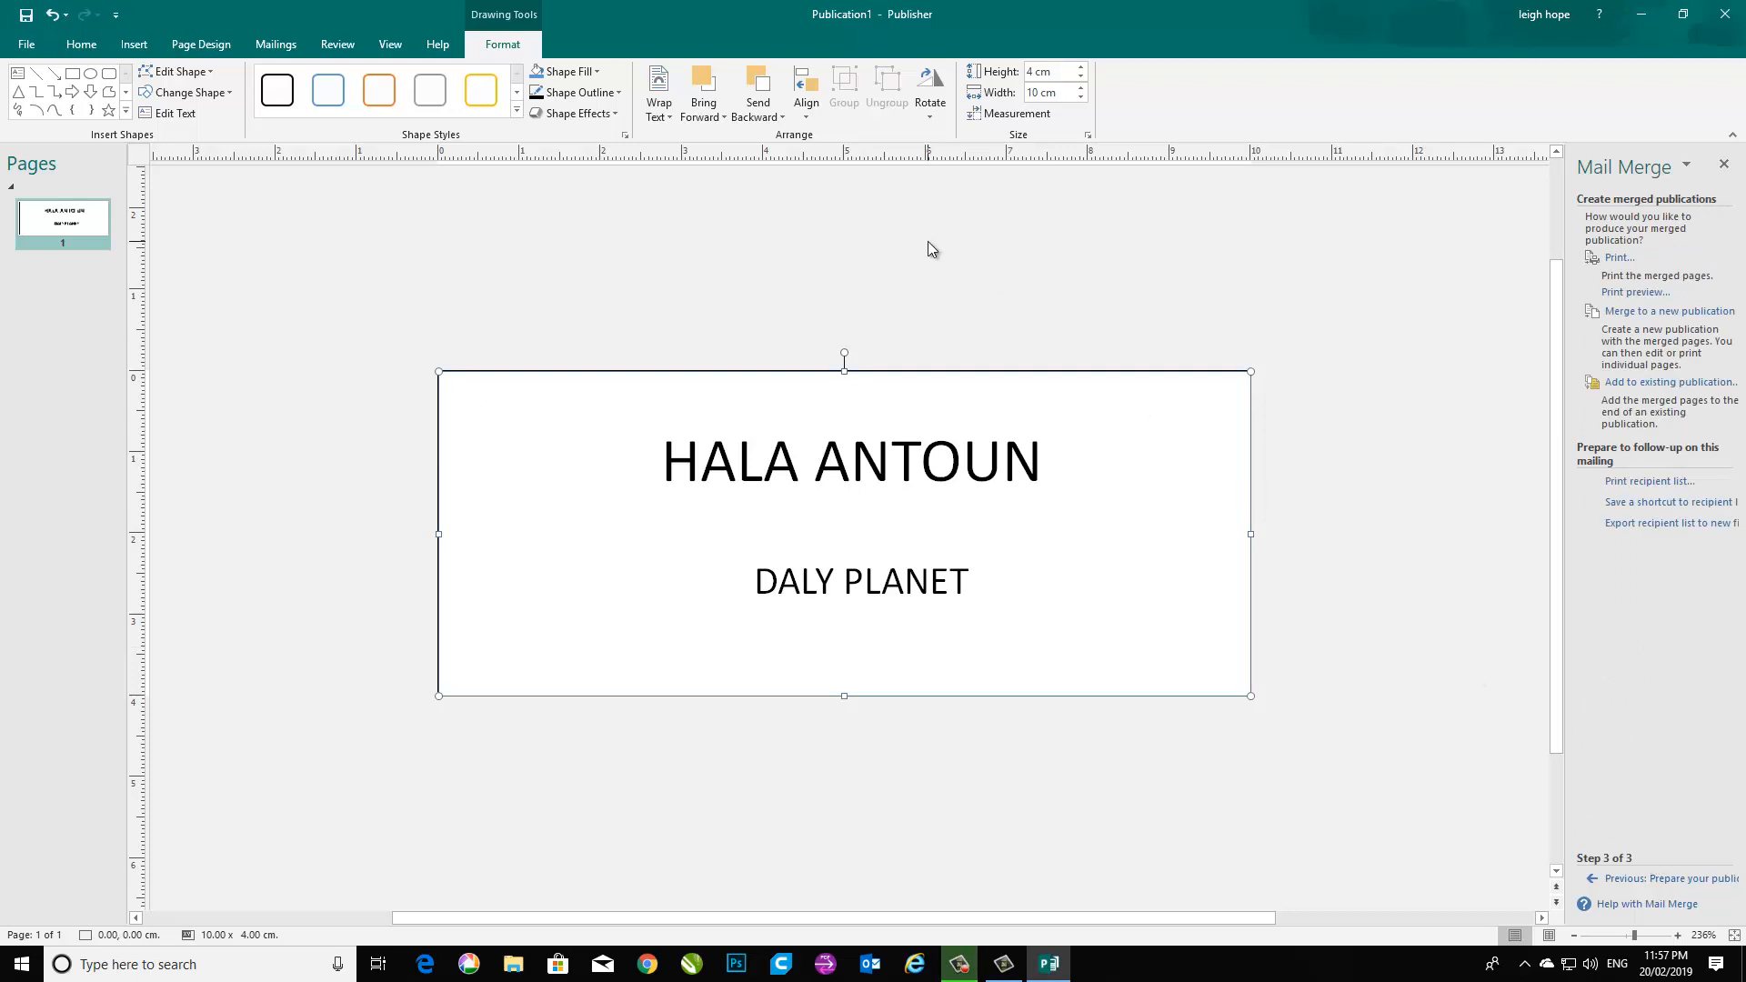
{"action": "left_click", "coordinate": [284, 47]}
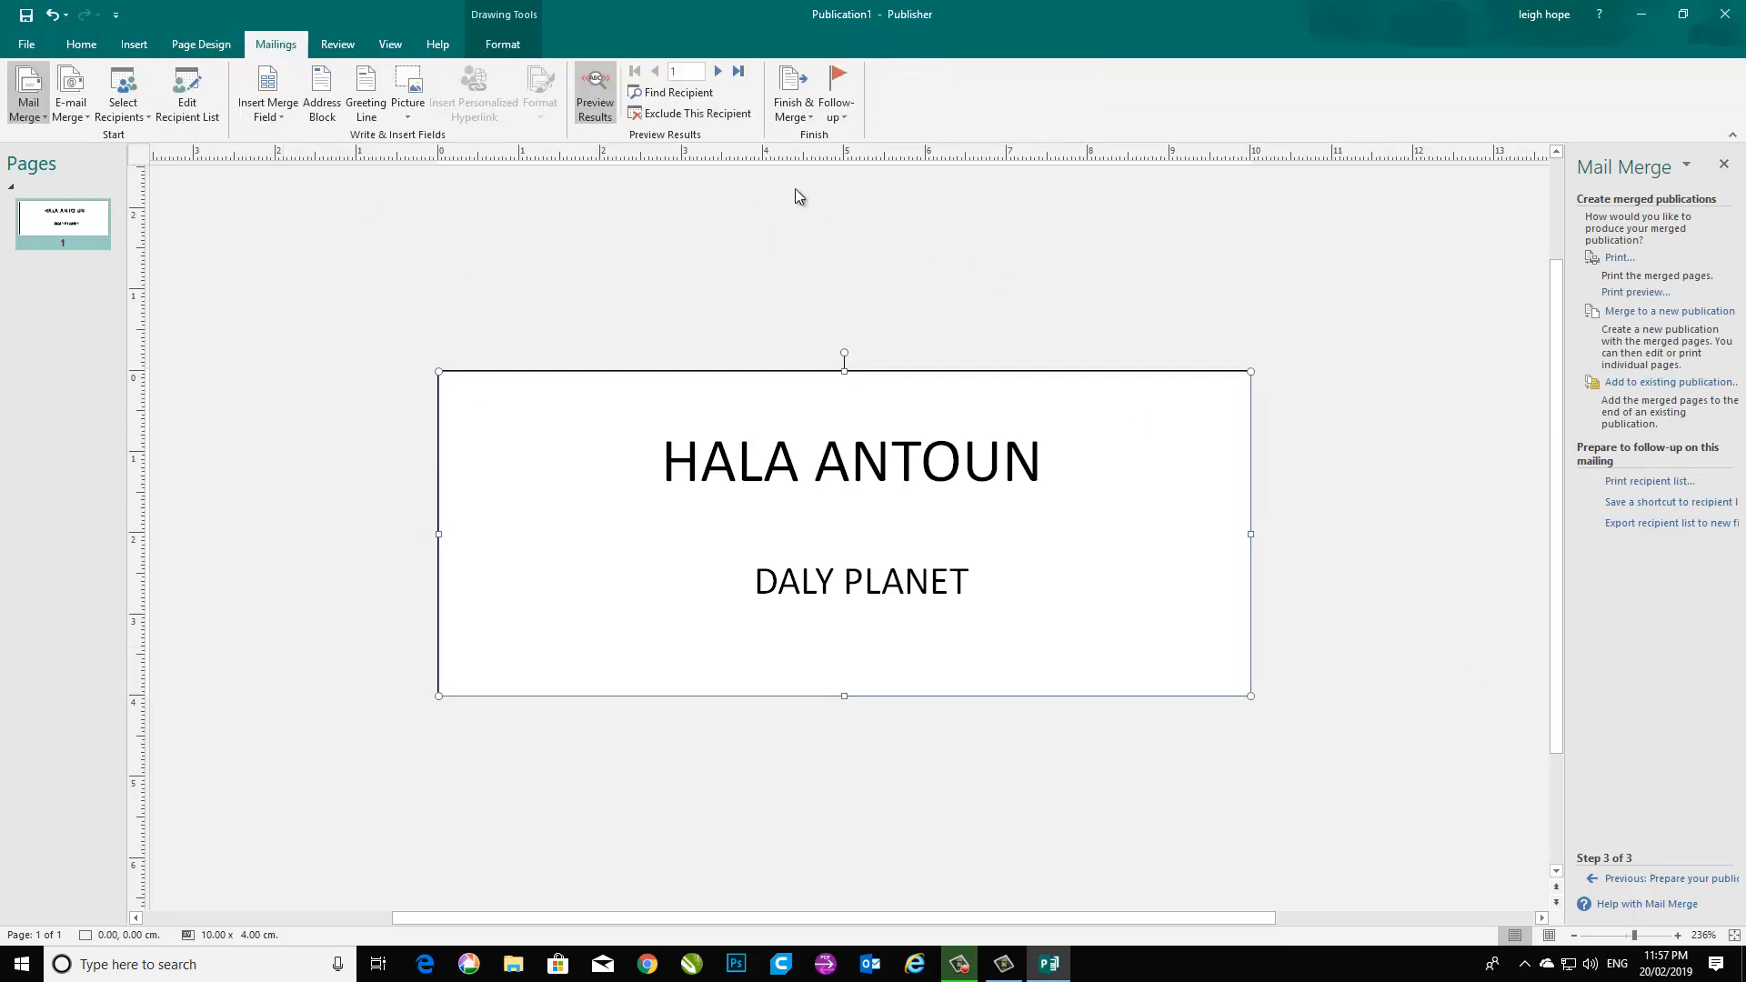
{"action": "left_click", "coordinate": [810, 117]}
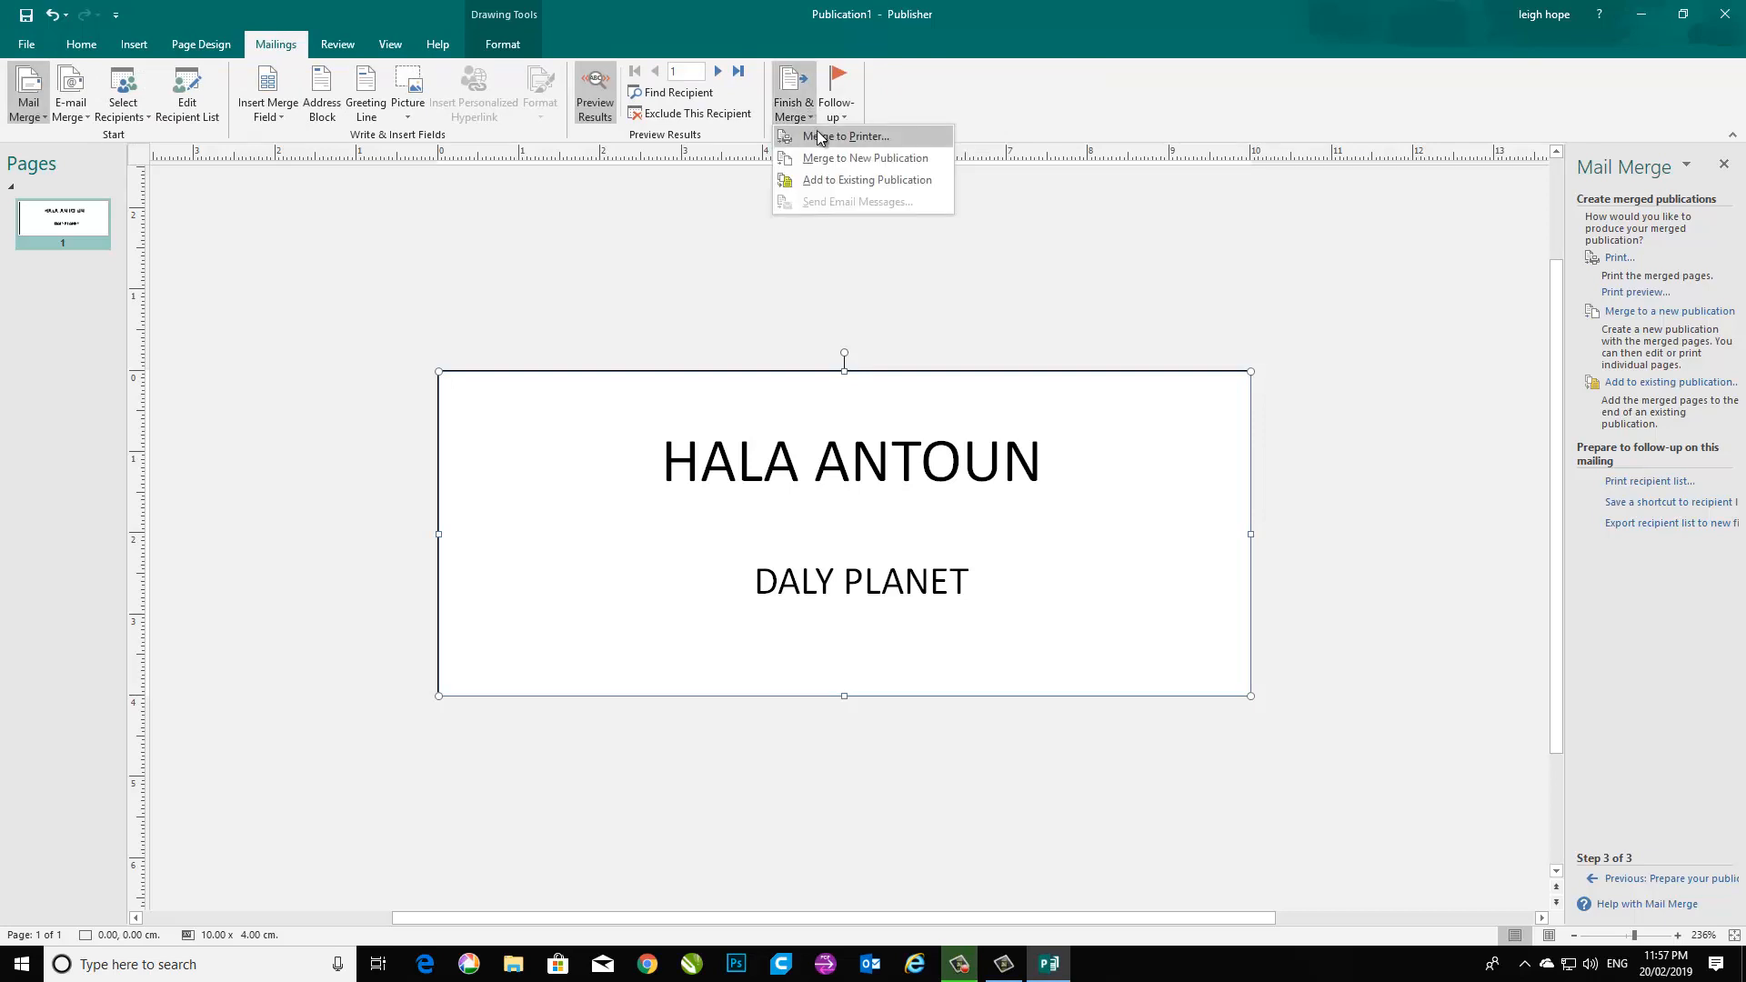
{"action": "left_click", "coordinate": [821, 138]}
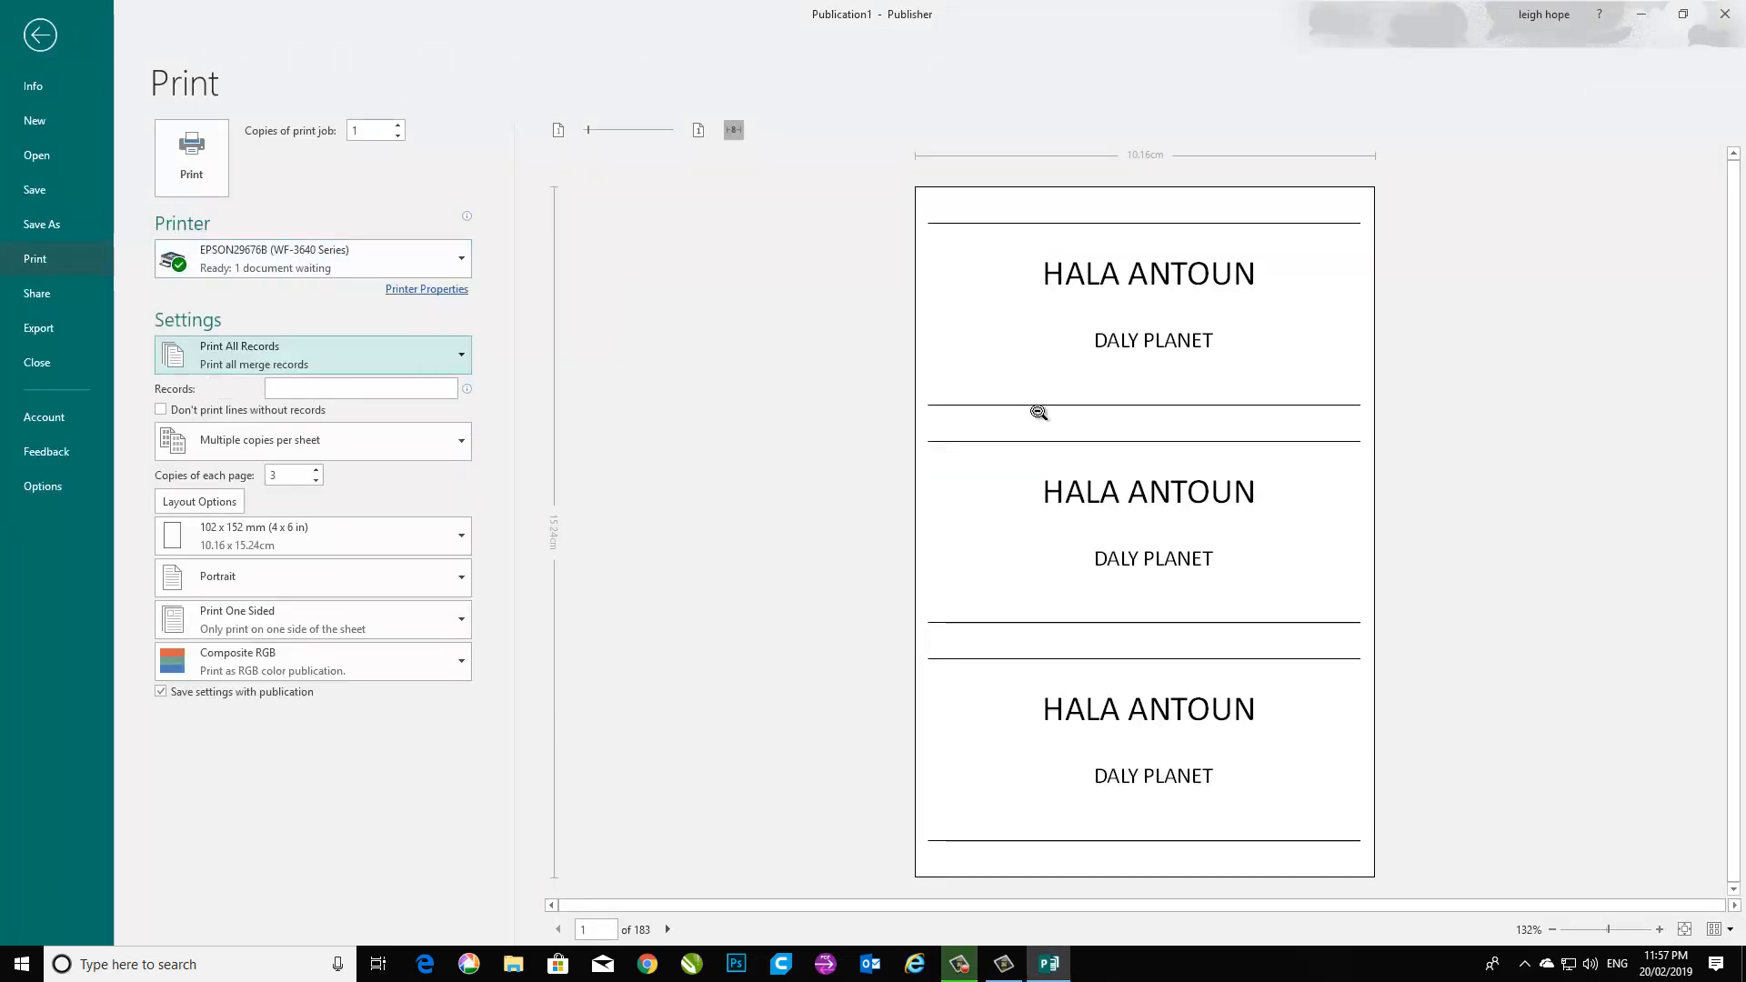
{"action": "left_click", "coordinate": [423, 262]}
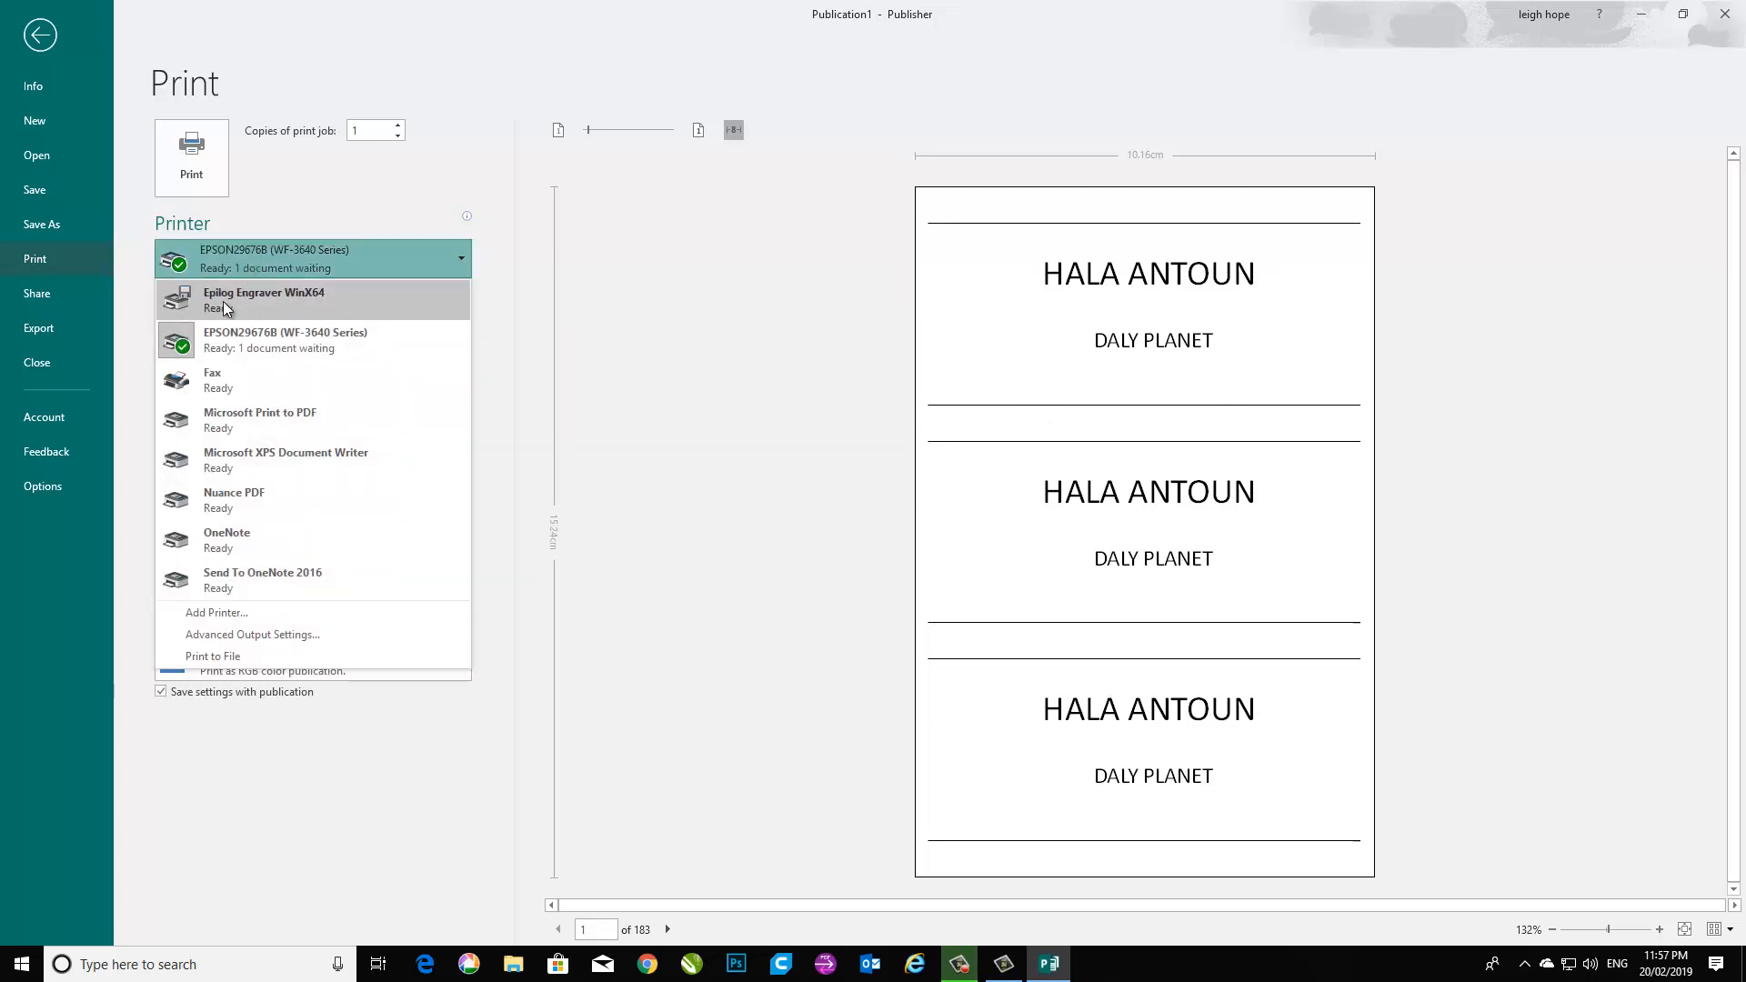
{"action": "left_click", "coordinate": [222, 300]}
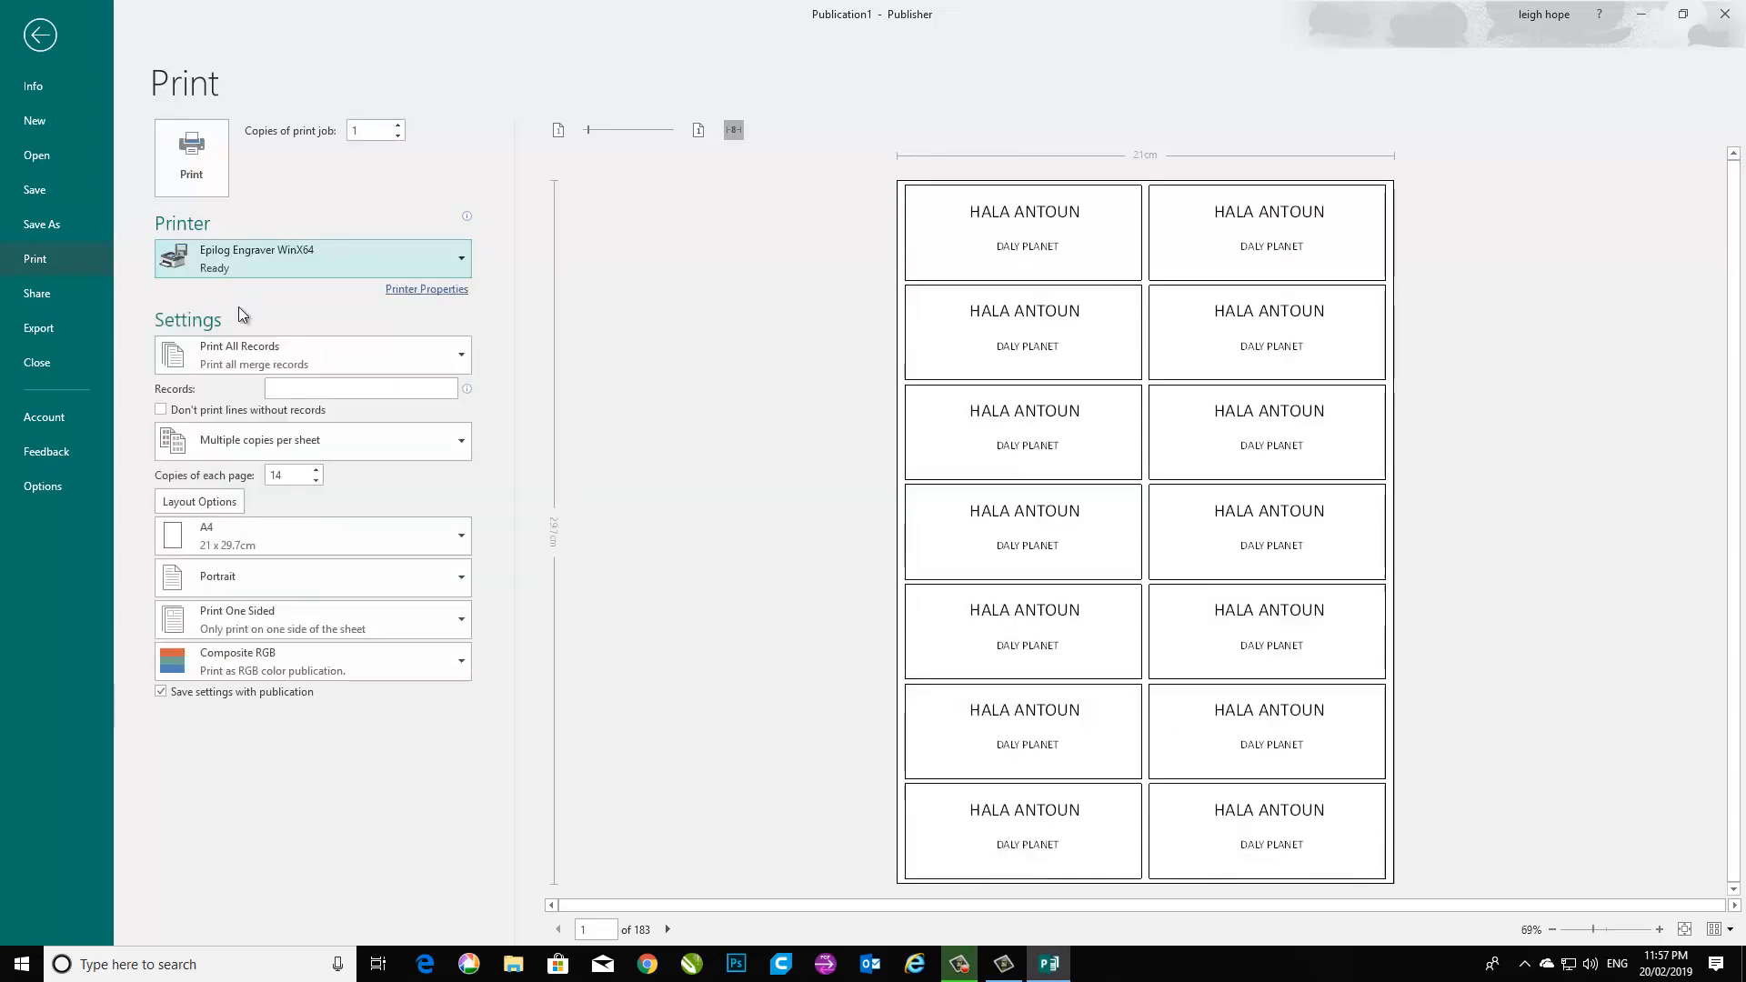
Set the print layout to multiple pages per sheet on the Helix 60.96 x 45.72 cm paper size.
{"action": "left_click", "coordinate": [460, 449]}
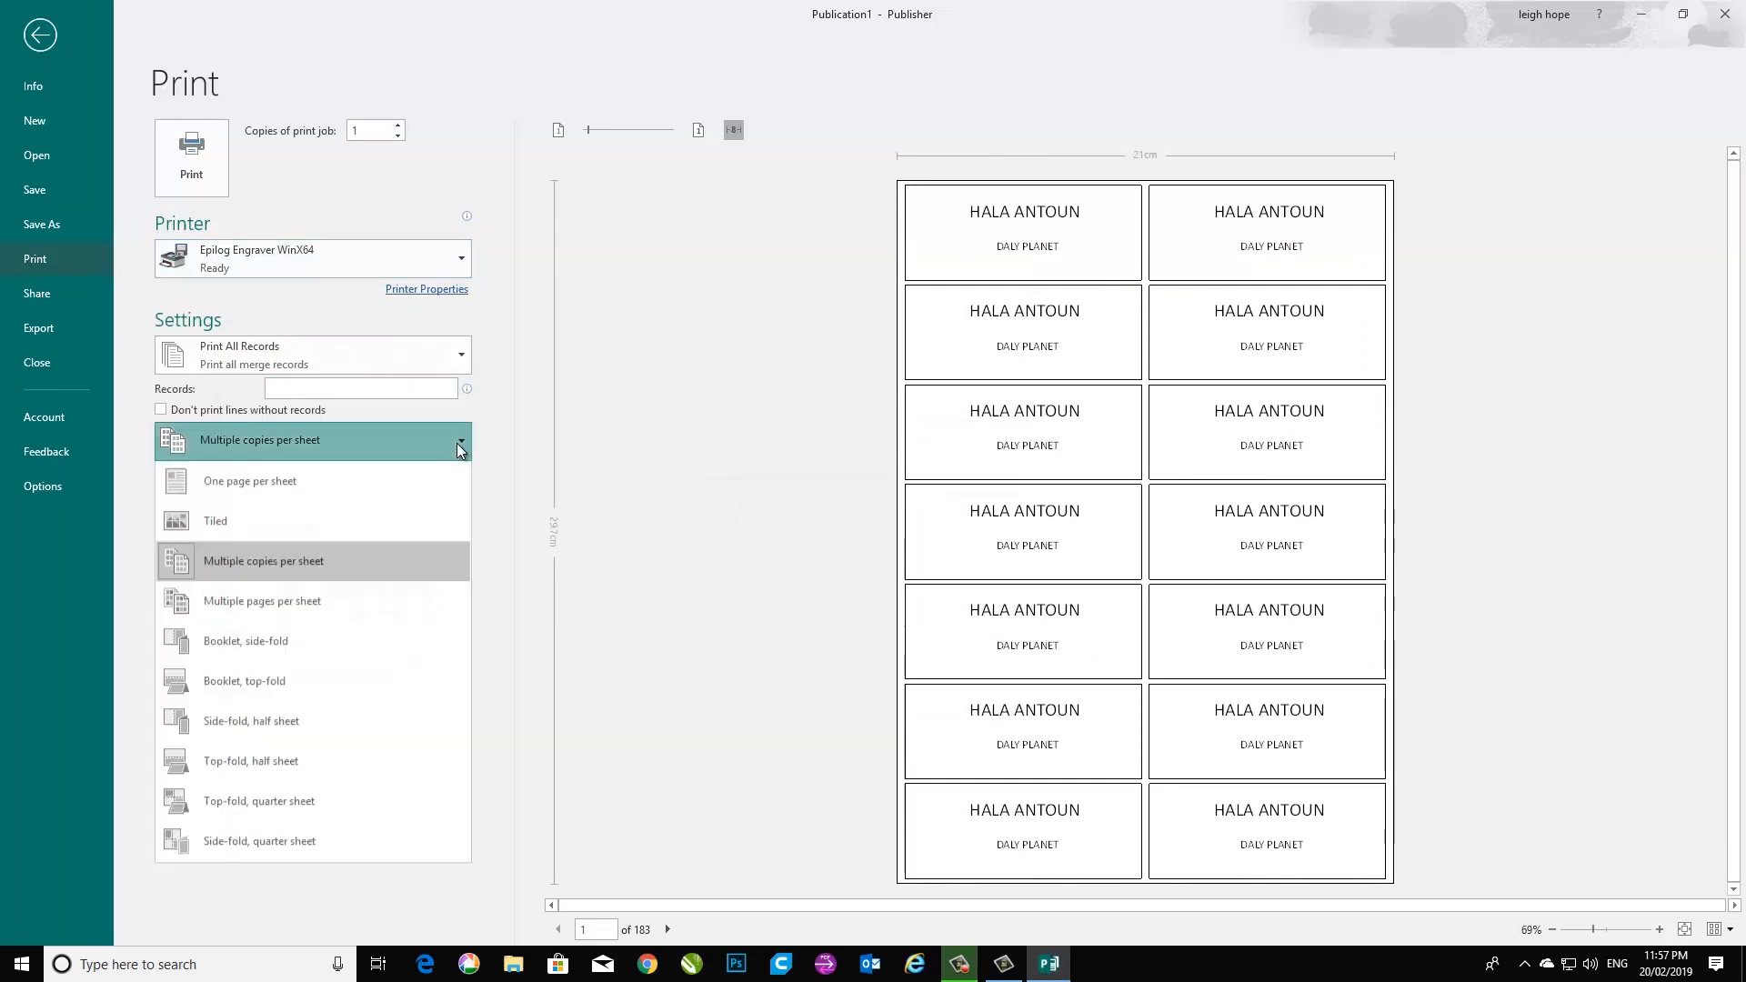
{"action": "left_click", "coordinate": [292, 607]}
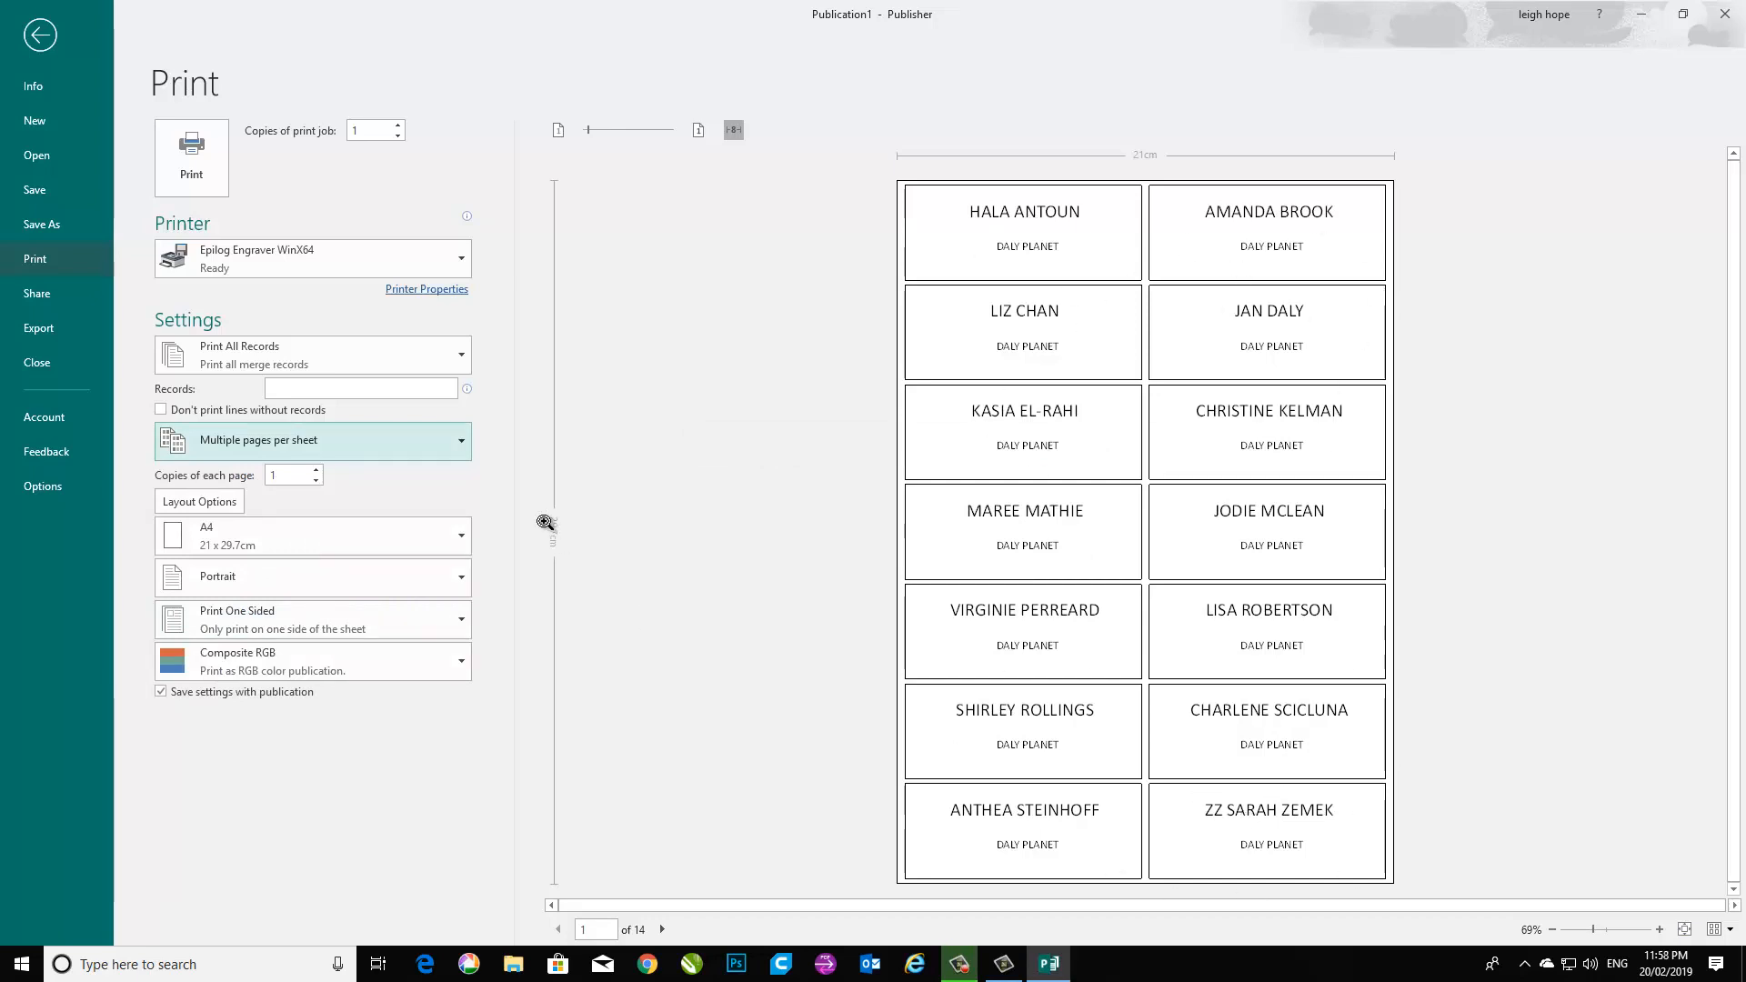
{"action": "left_click", "coordinate": [462, 538]}
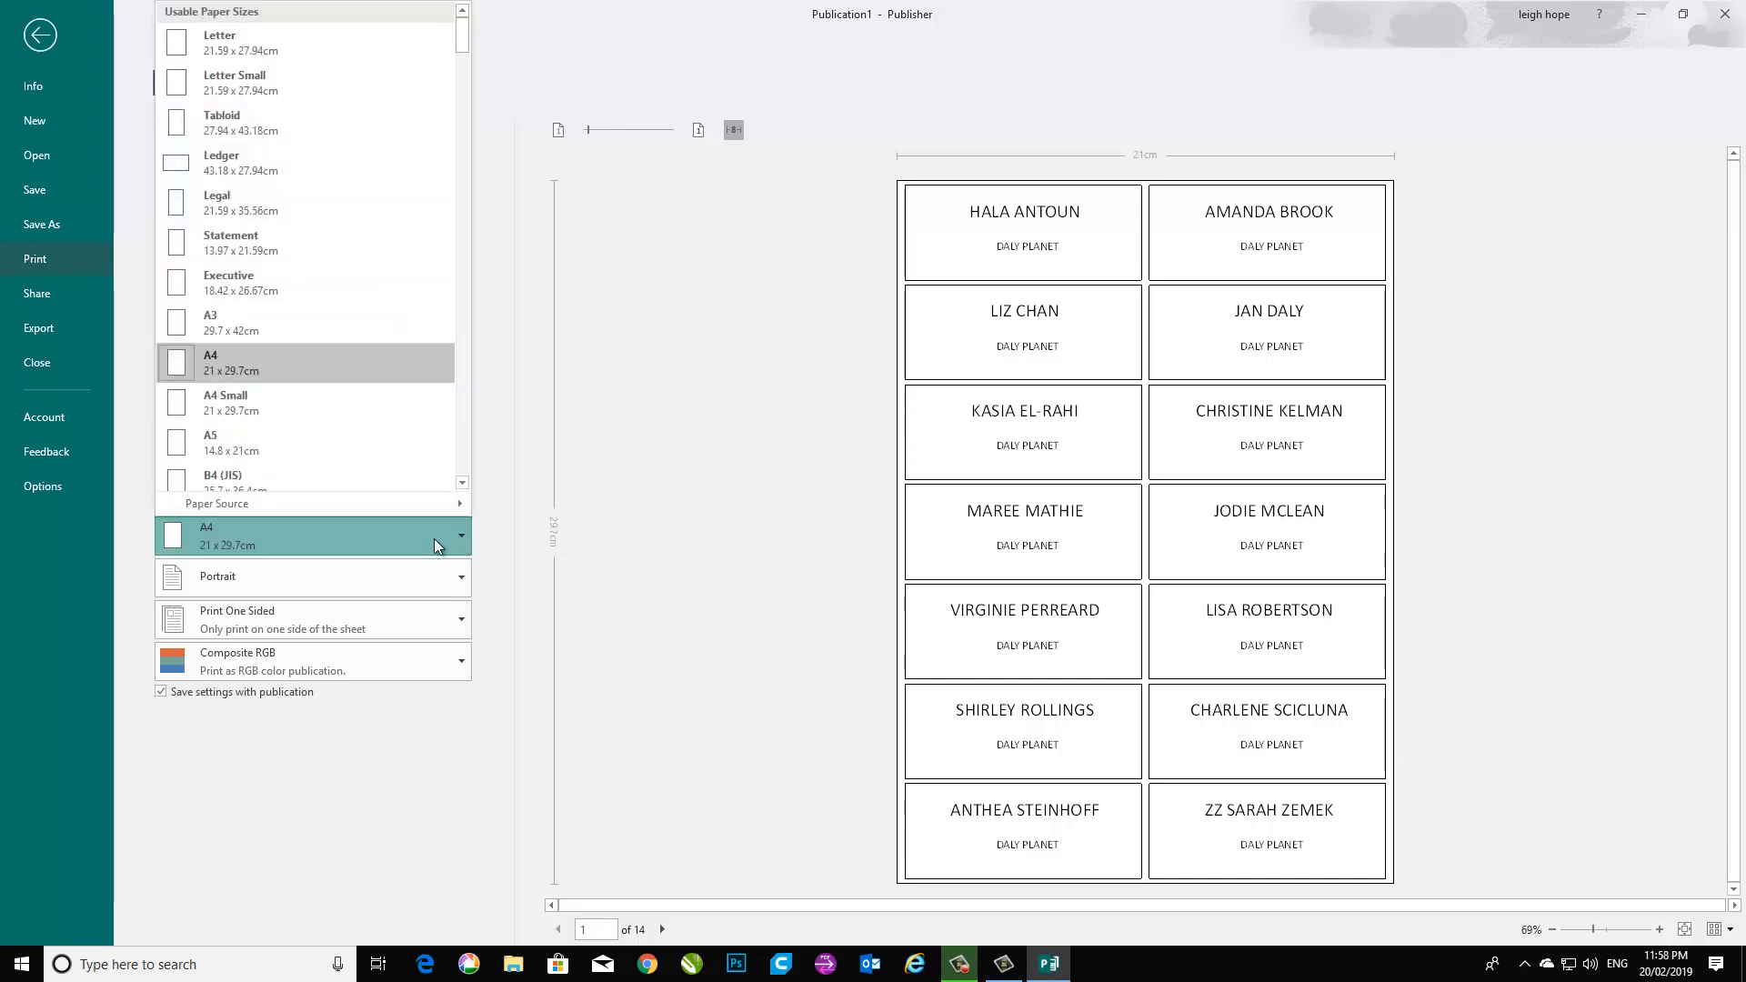
{"action": "left_click_drag", "start_coordinate": [465, 31], "coordinate": [464, 452]}
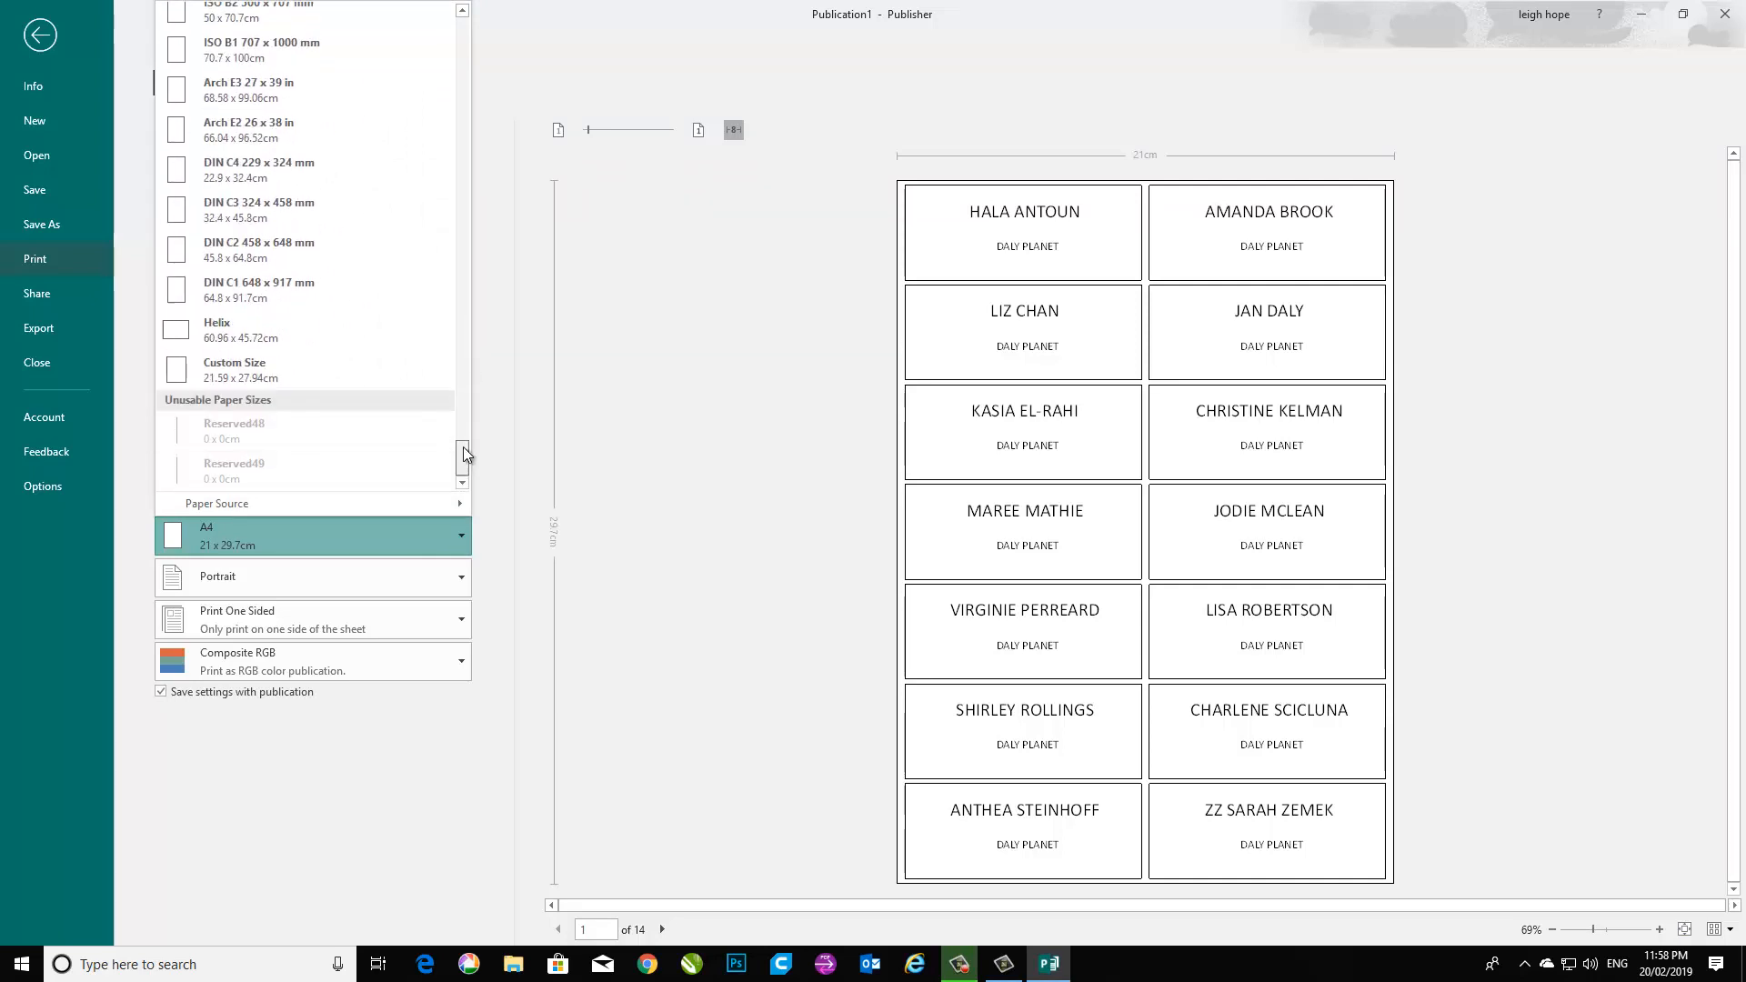
{"action": "left_click", "coordinate": [215, 333]}
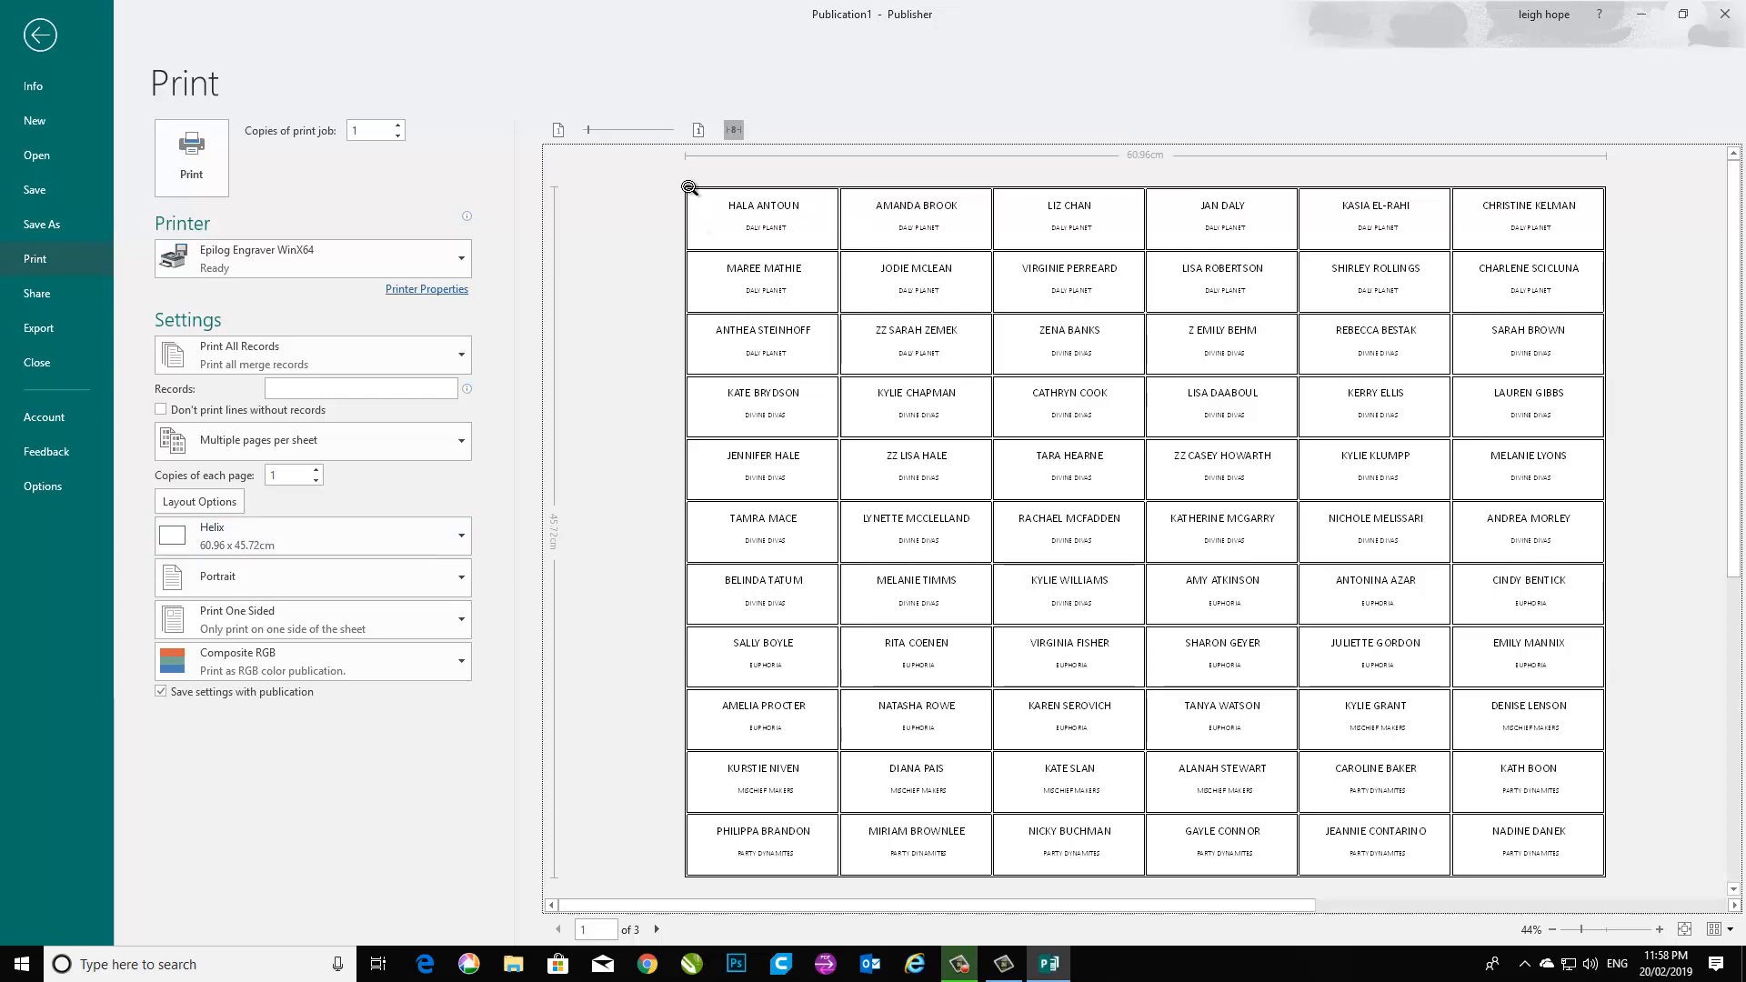
Set the sheet layout's side margin and top margin to 0.5 cm.
{"action": "left_click", "coordinate": [688, 191]}
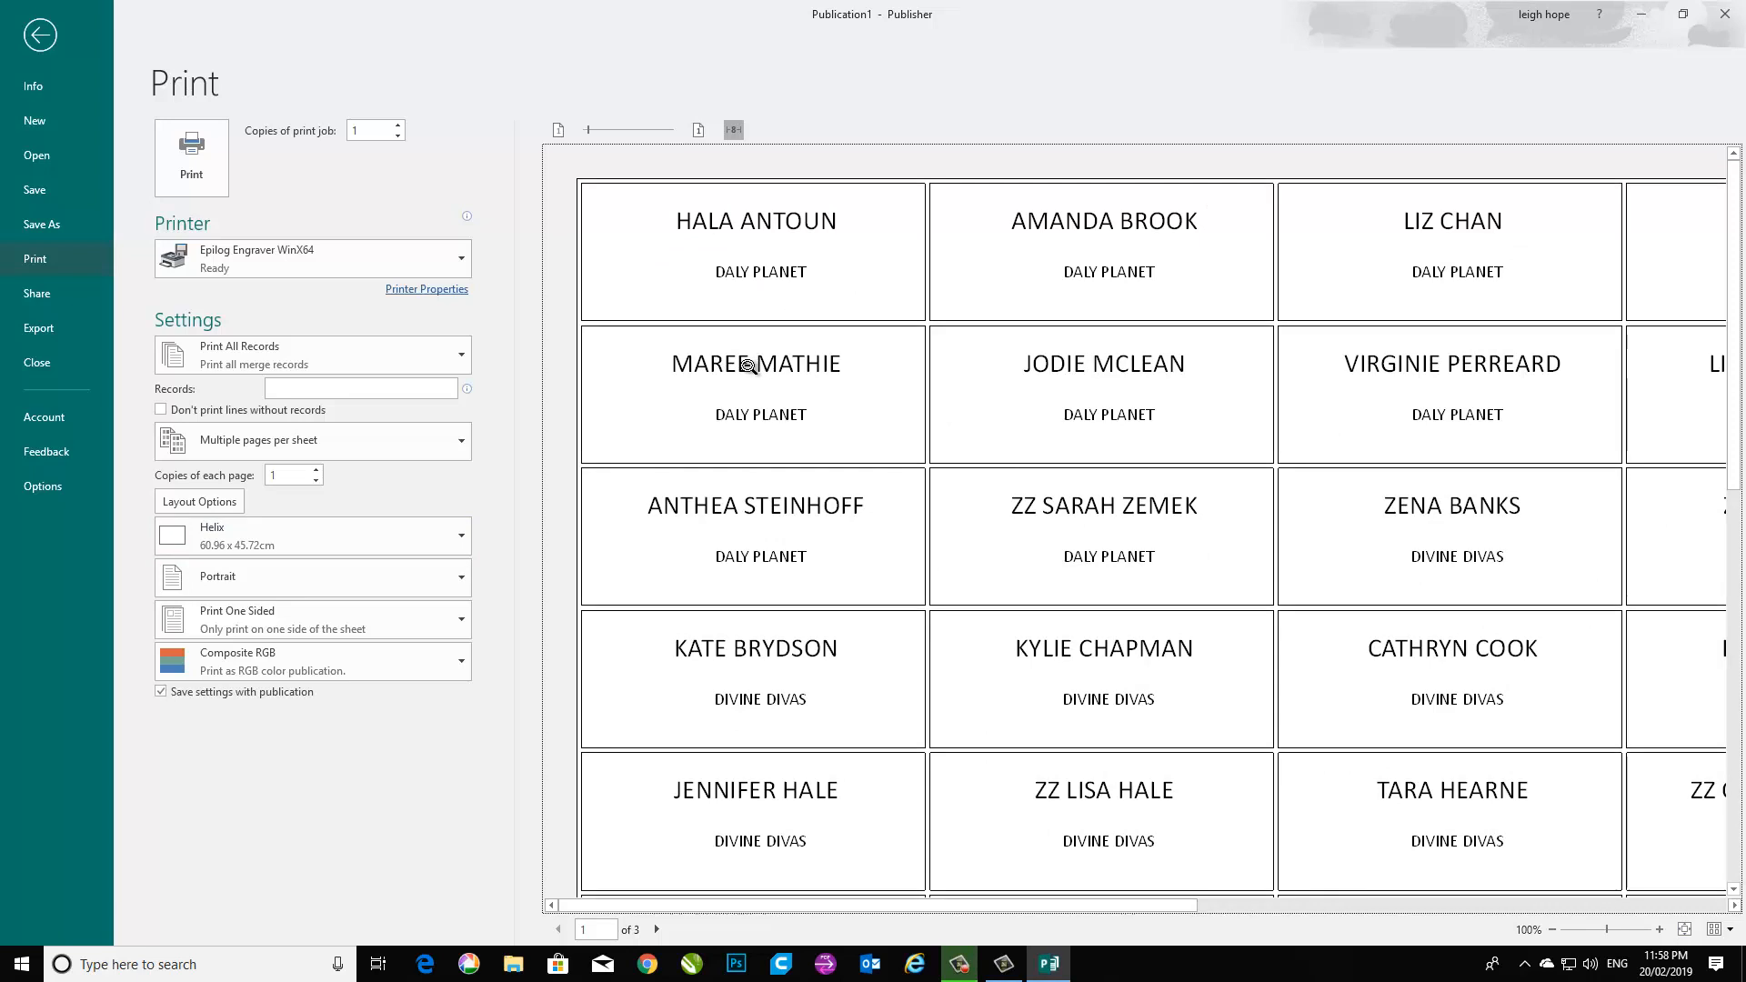
{"action": "left_click", "coordinate": [198, 503]}
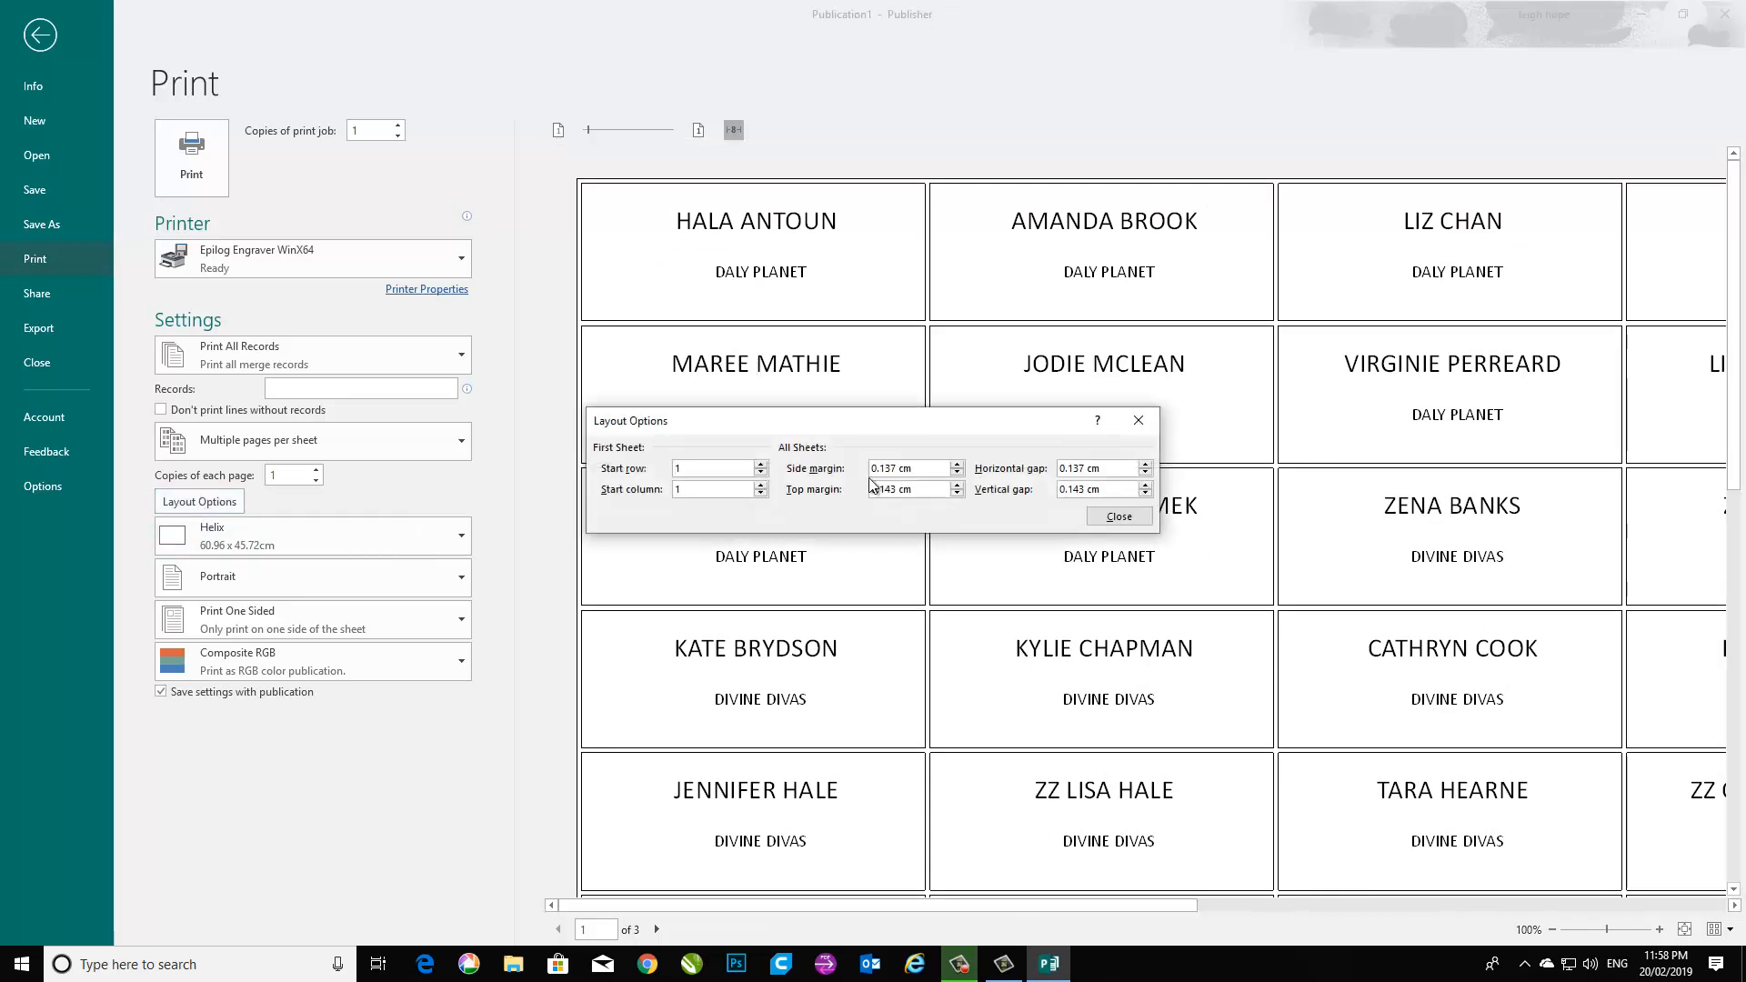
{"action": "left_click_drag", "start_coordinate": [947, 465], "coordinate": [830, 466]}
{"action": "type", "text": ".5"}
{"action": "left_click_drag", "start_coordinate": [922, 490], "coordinate": [791, 490]}
{"action": "left_click", "coordinate": [921, 490]}
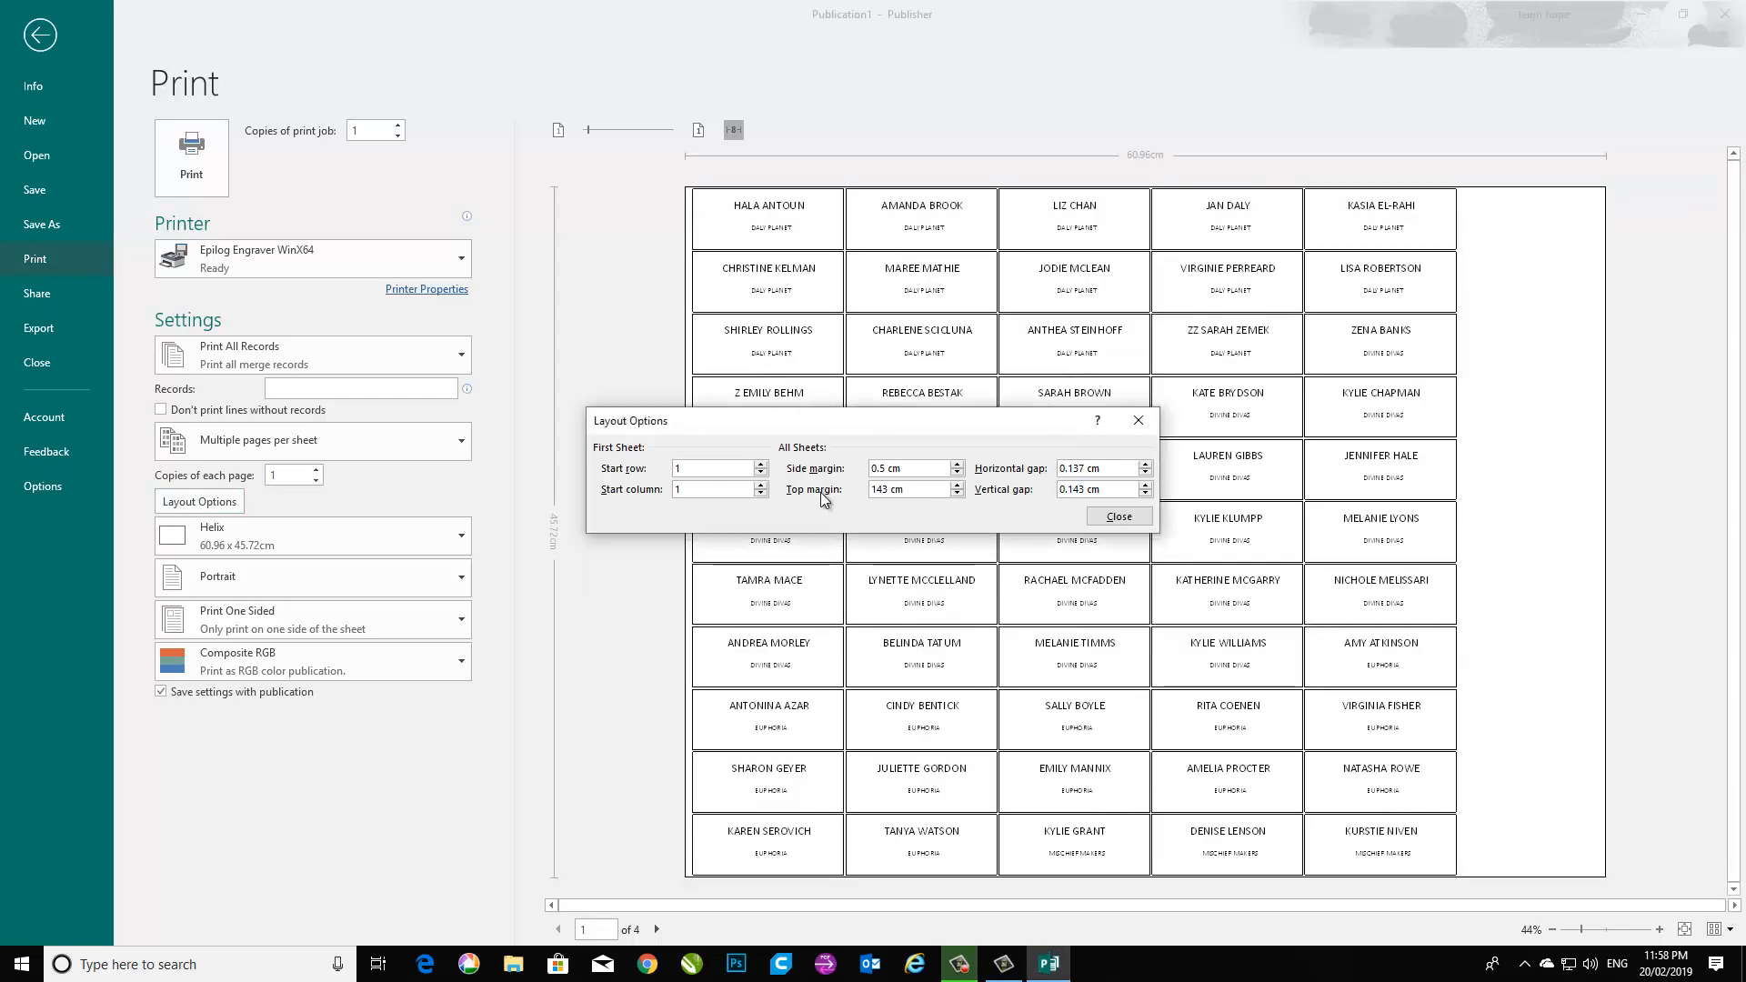
{"action": "type", "text": "0.5"}
Set the horizontal and vertical gaps between badges to 0.3 cm and page through the preview to the last sheet.
{"action": "left_click", "coordinate": [1113, 472]}
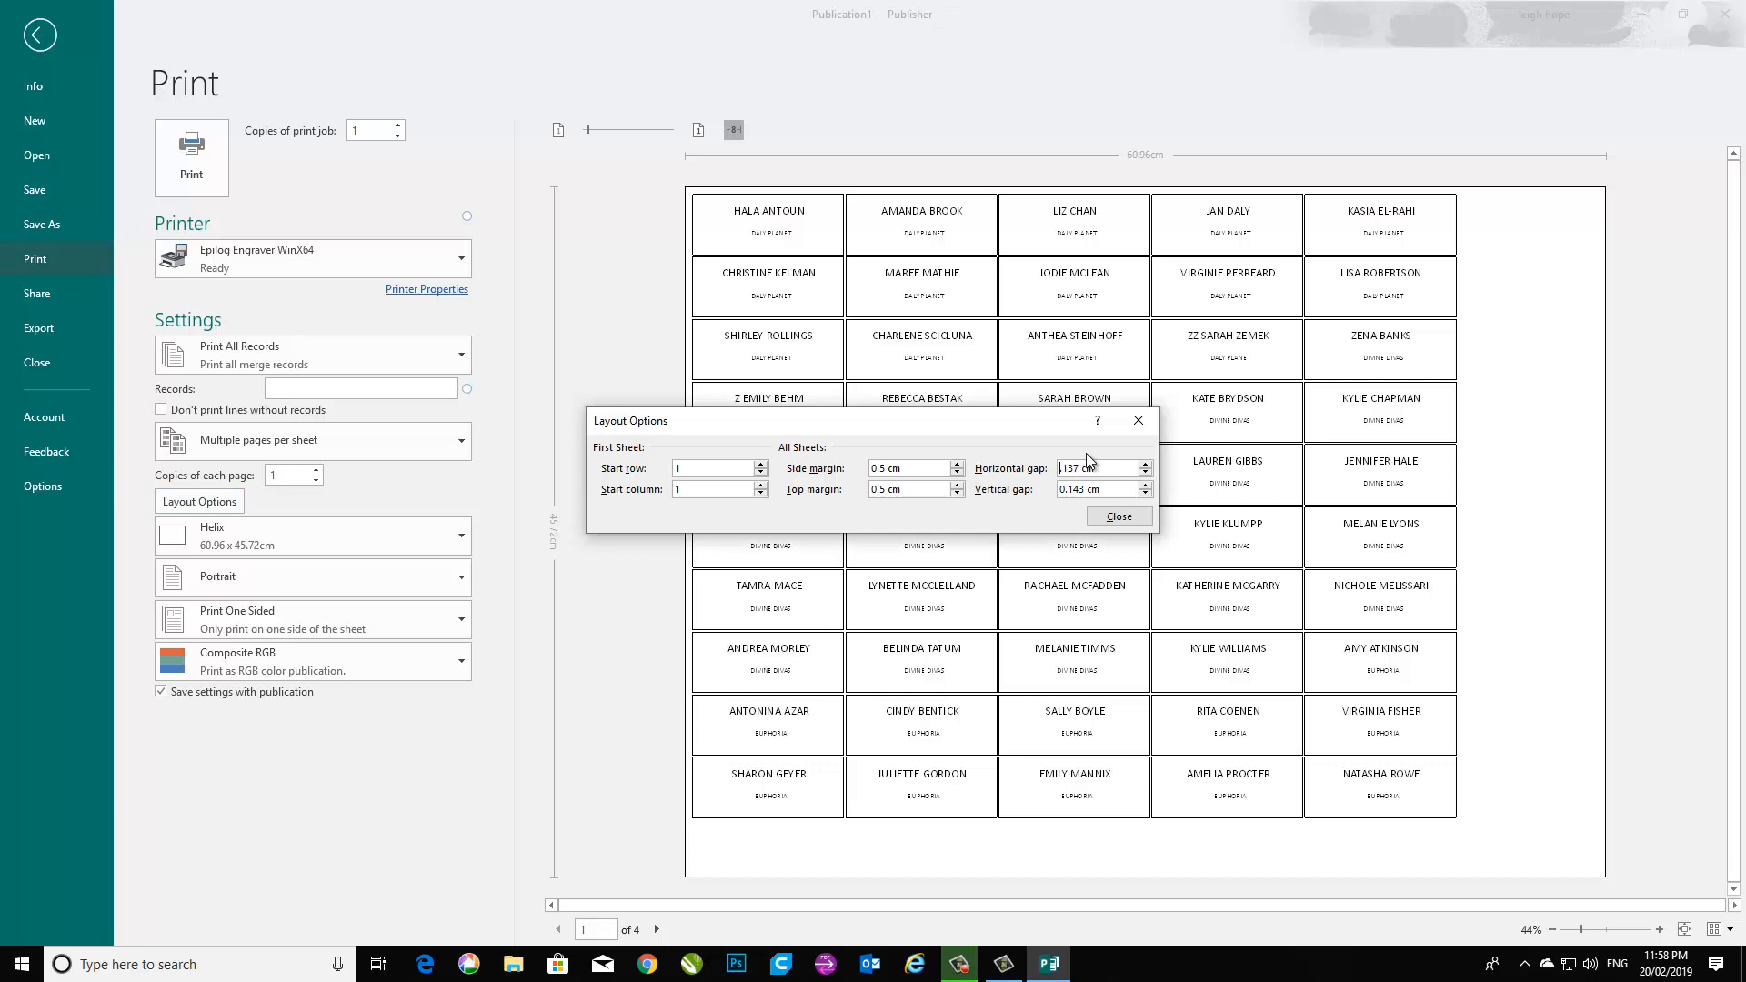
{"action": "type", "text": "0.3"}
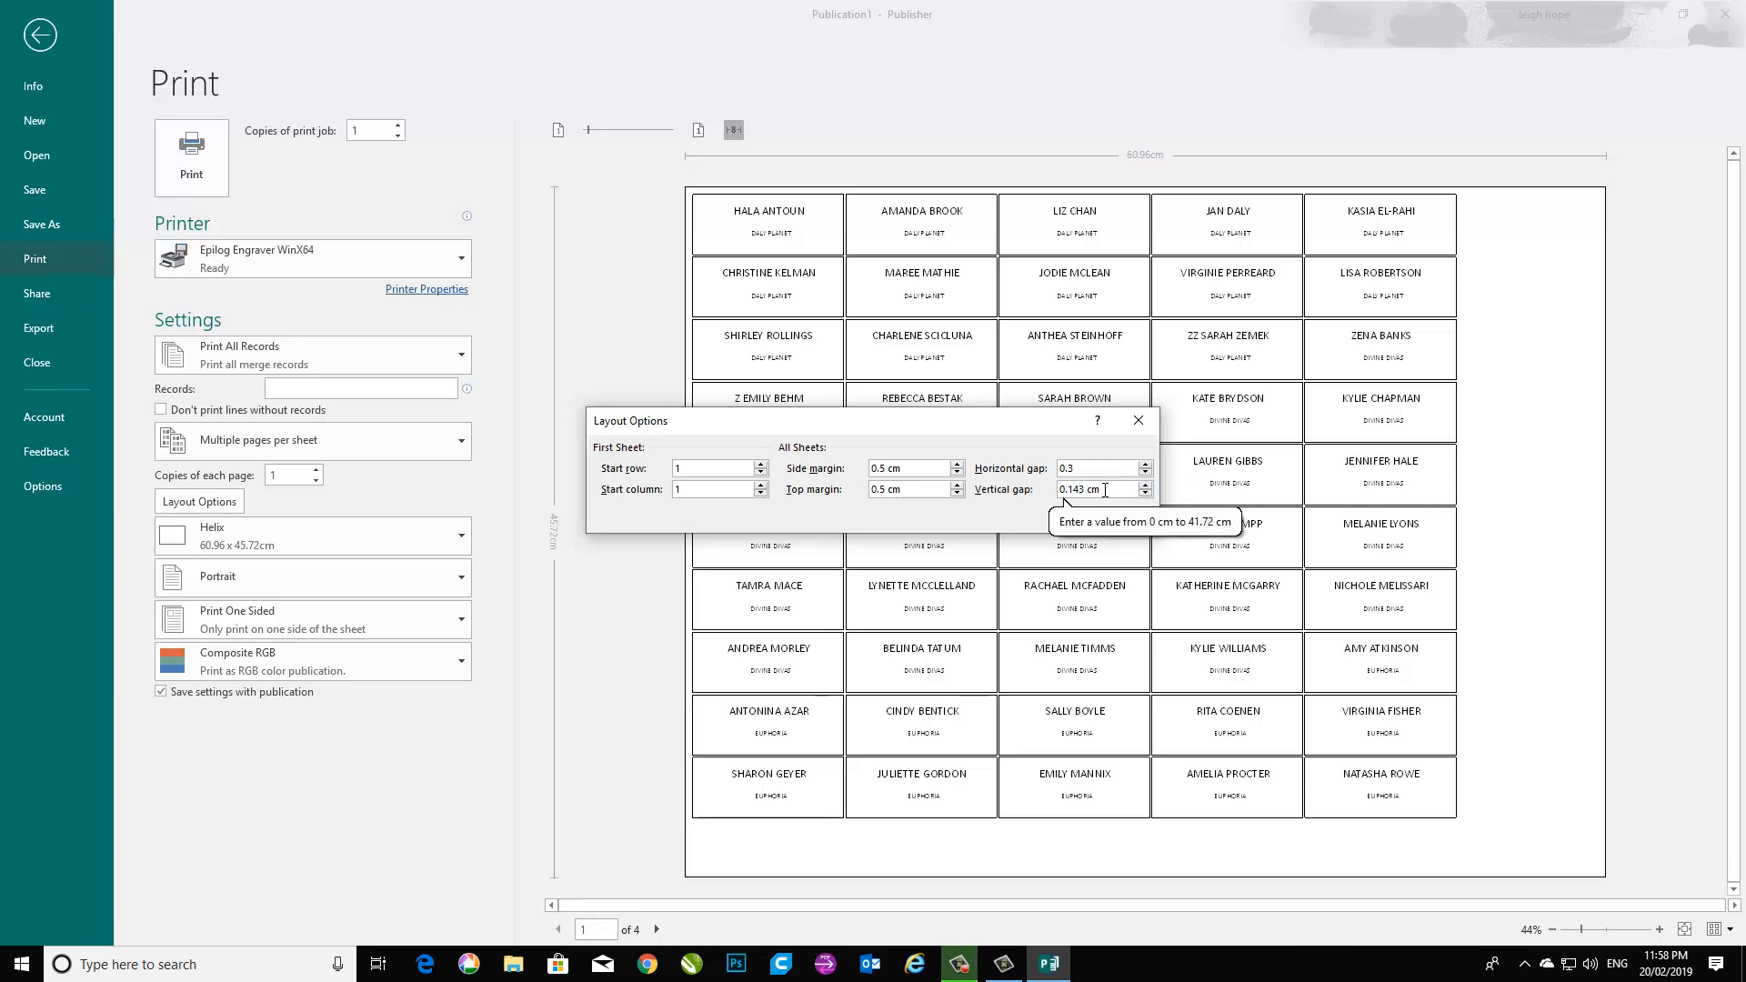
{"action": "left_click", "coordinate": [1105, 490]}
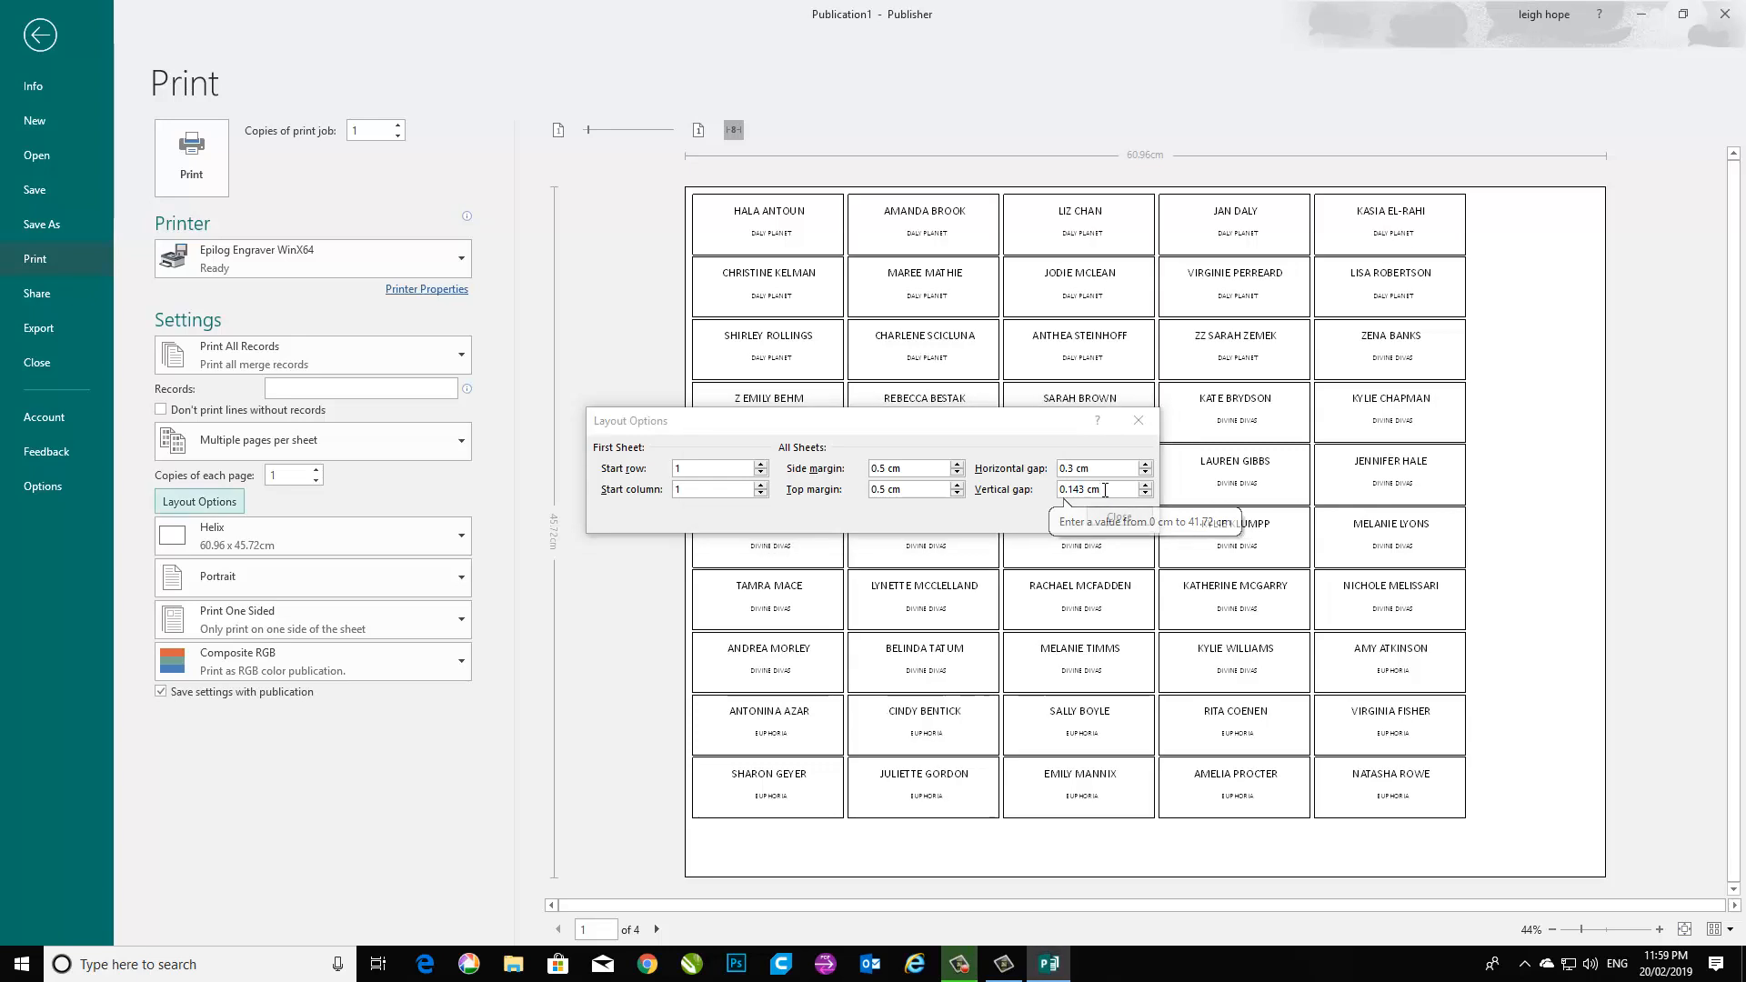
{"action": "left_click", "coordinate": [1145, 487]}
{"action": "left_click", "coordinate": [1146, 486]}
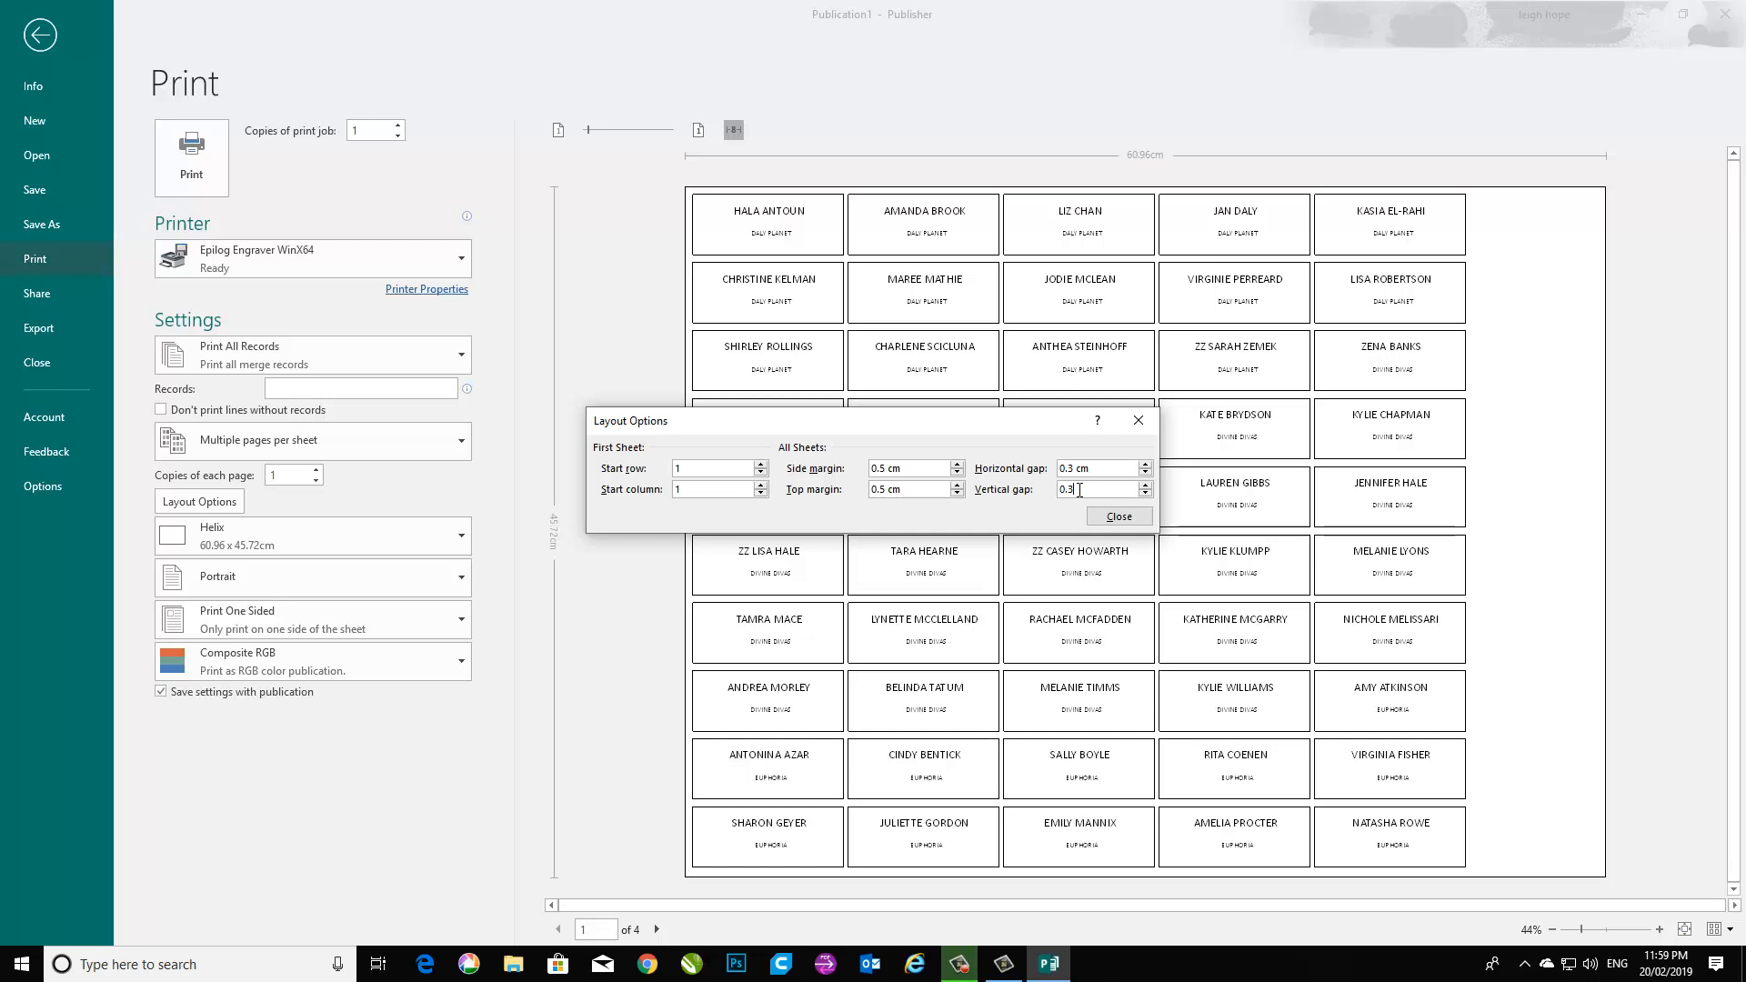
{"action": "key", "text": "Return"}
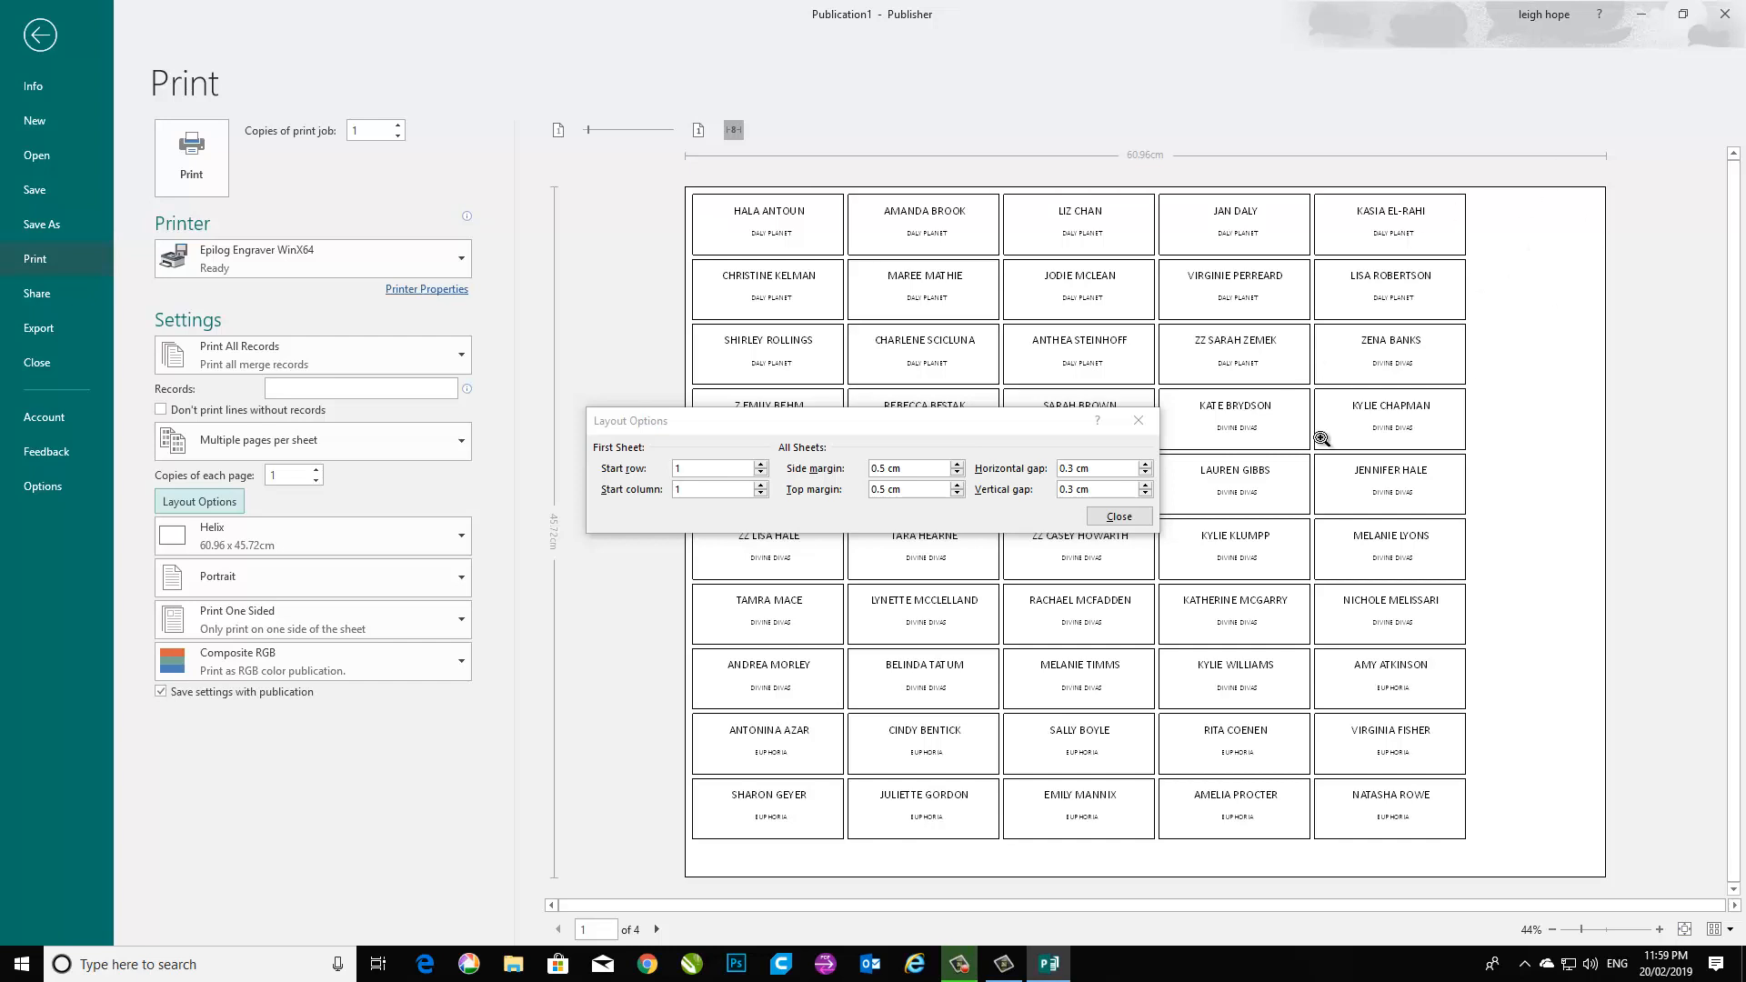
{"action": "left_click", "coordinate": [1117, 516]}
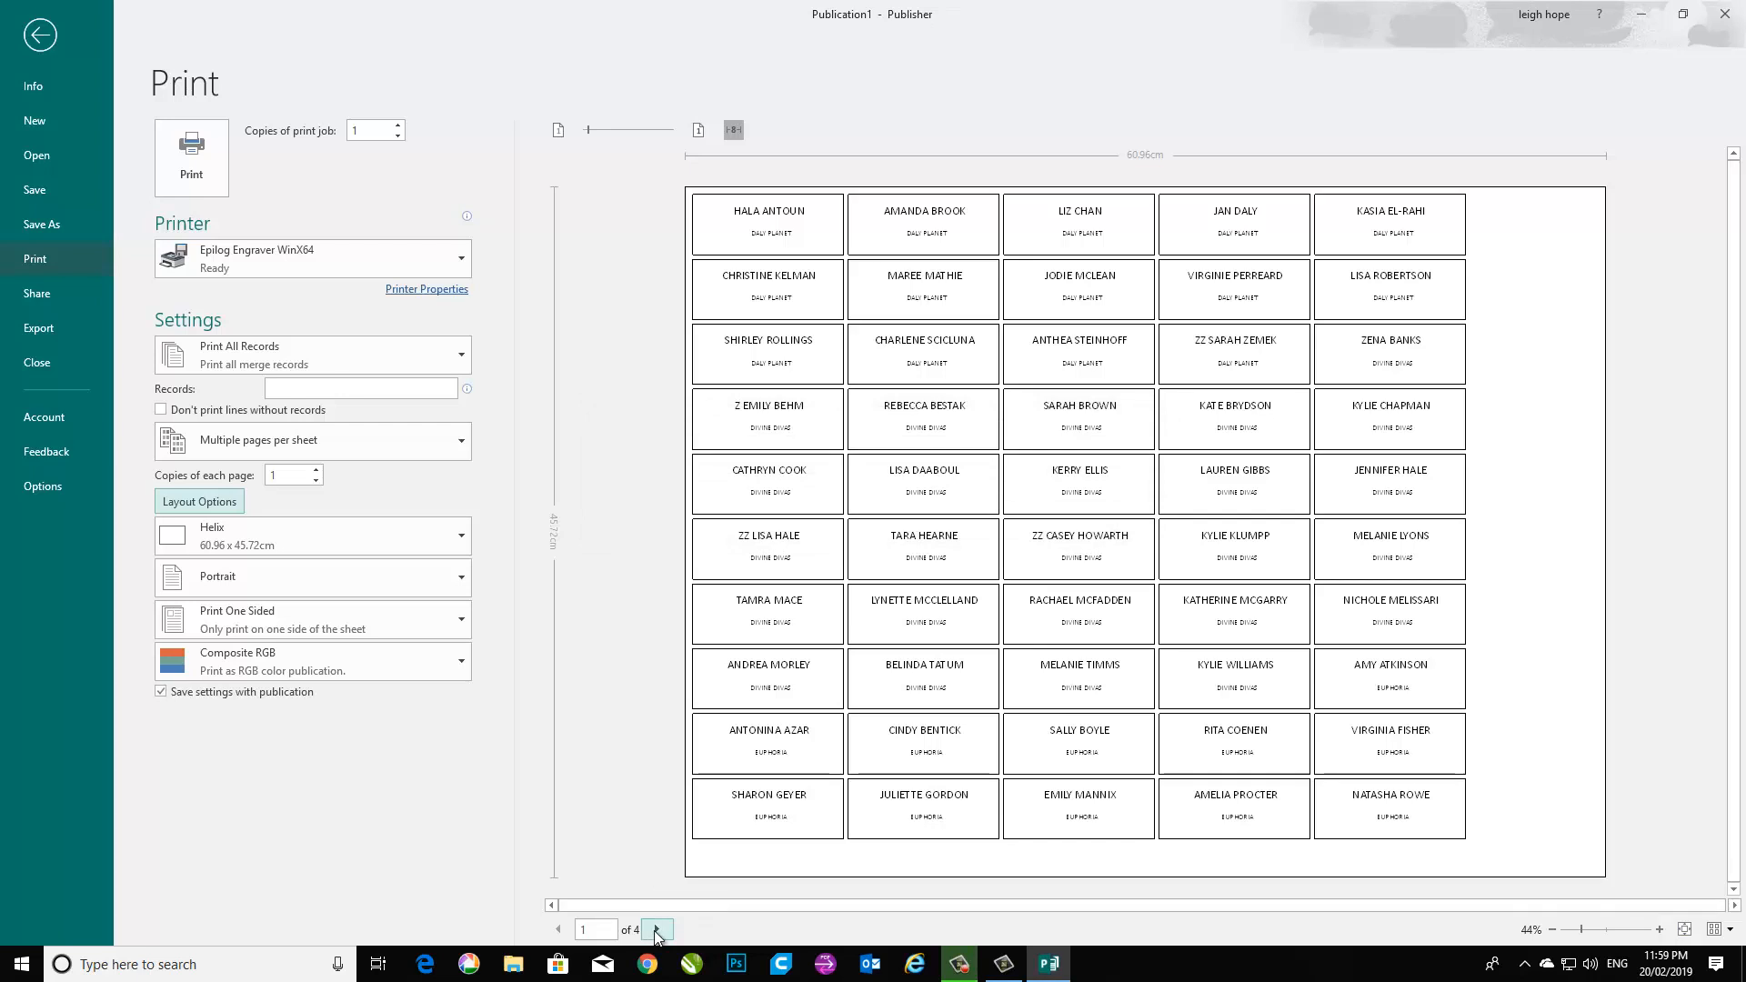
{"action": "left_click", "coordinate": [656, 930]}
{"action": "left_click", "coordinate": [656, 930]}
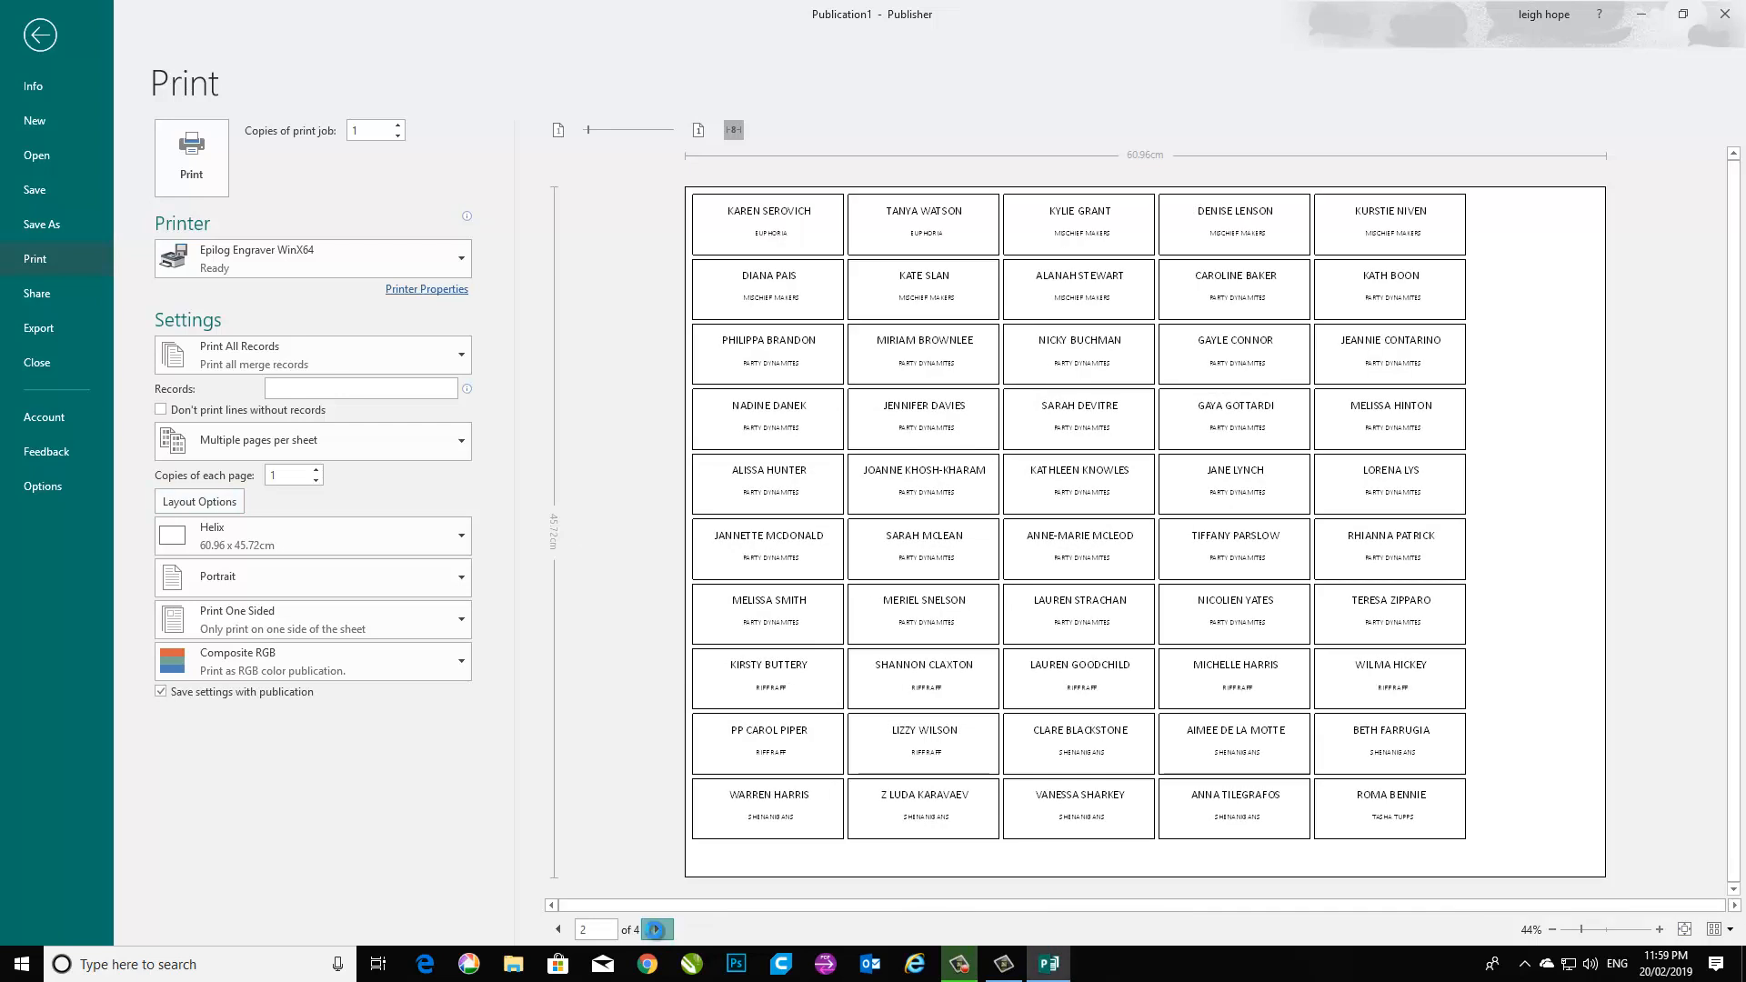
{"action": "left_click", "coordinate": [655, 930]}
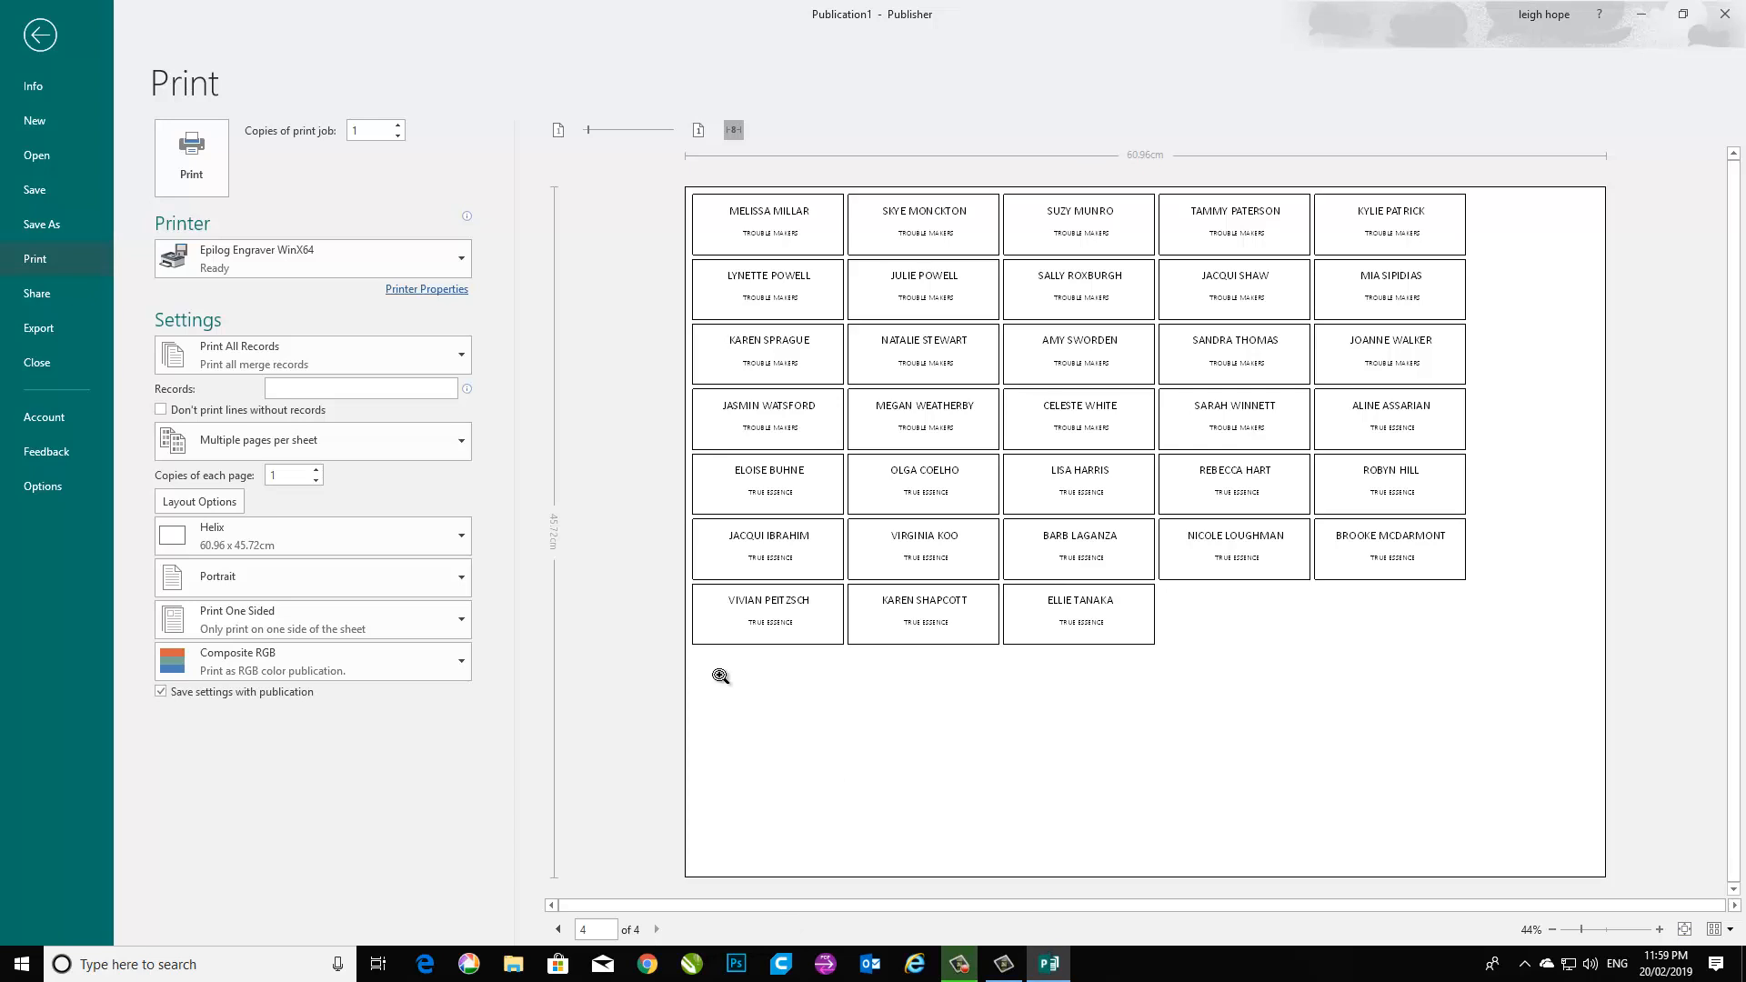
Configure the engraver with raster power 39%, vector speed 20%, vector power 87%, frequency 5000 Hz, and Auto Focus enabled.
{"action": "left_click", "coordinate": [413, 289]}
{"action": "left_click_drag", "start_coordinate": [1045, 347], "coordinate": [1020, 380]}
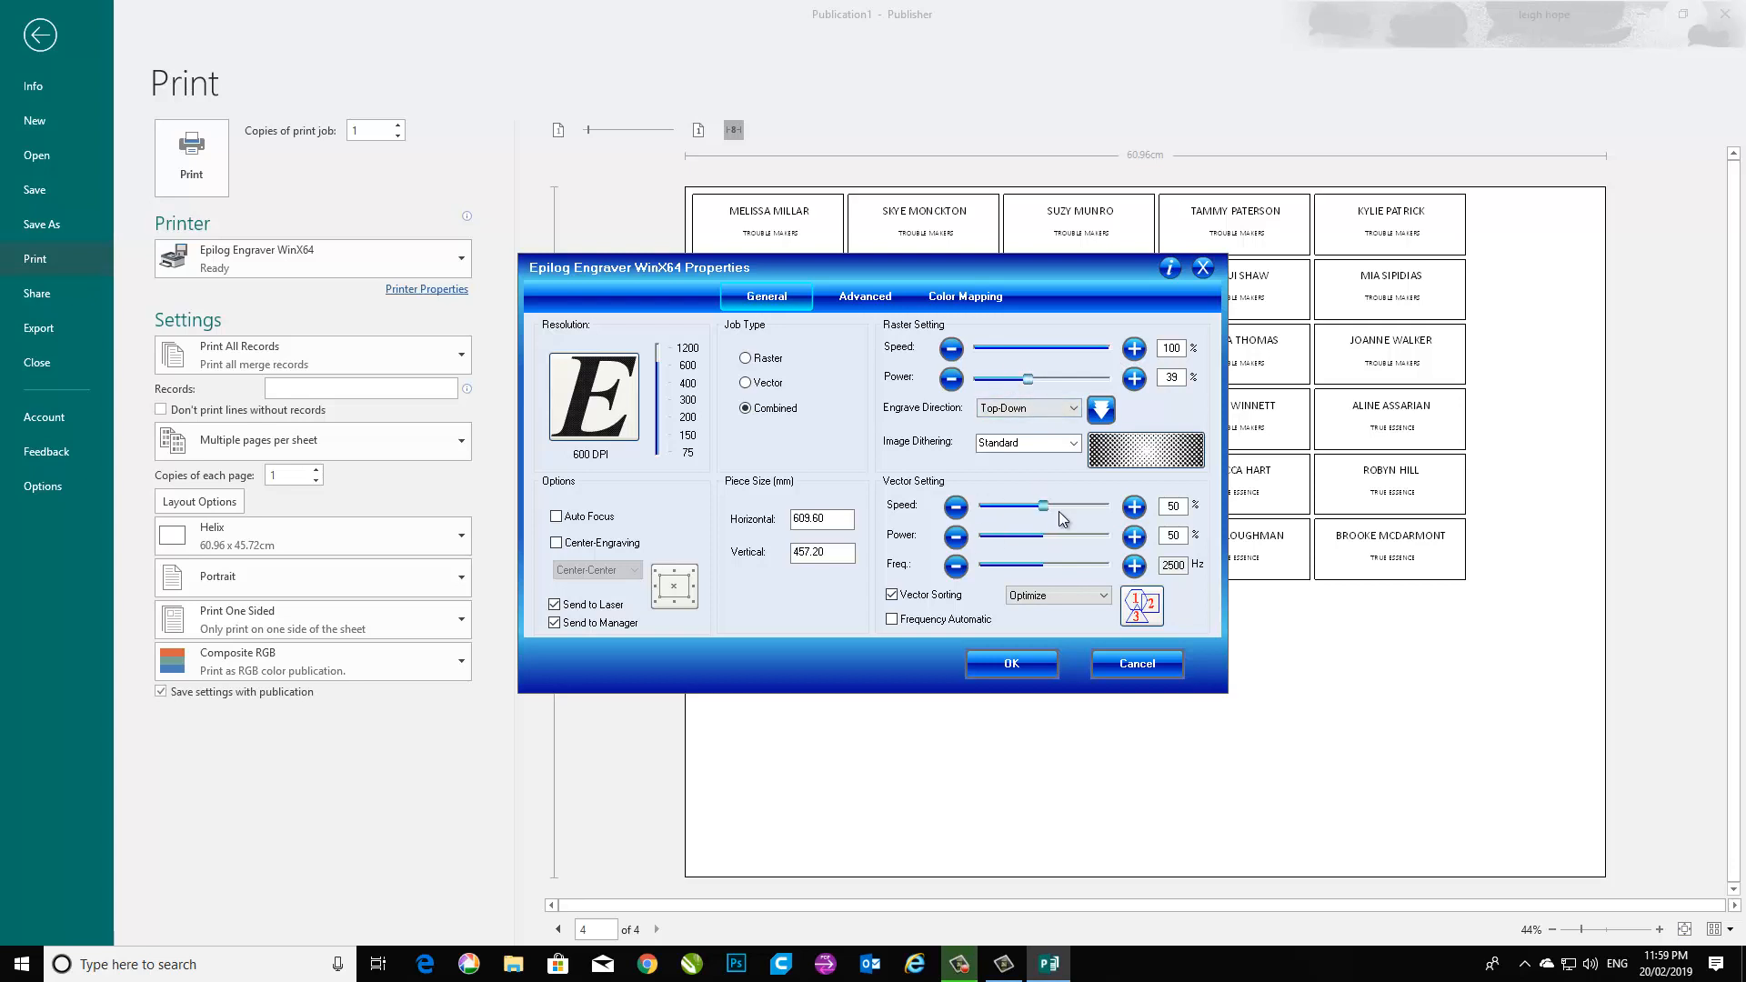
{"action": "left_click_drag", "start_coordinate": [1047, 513], "coordinate": [1047, 512]}
{"action": "left_click_drag", "start_coordinate": [1044, 537], "coordinate": [1090, 541]}
{"action": "left_click_drag", "start_coordinate": [1045, 565], "coordinate": [1360, 586]}
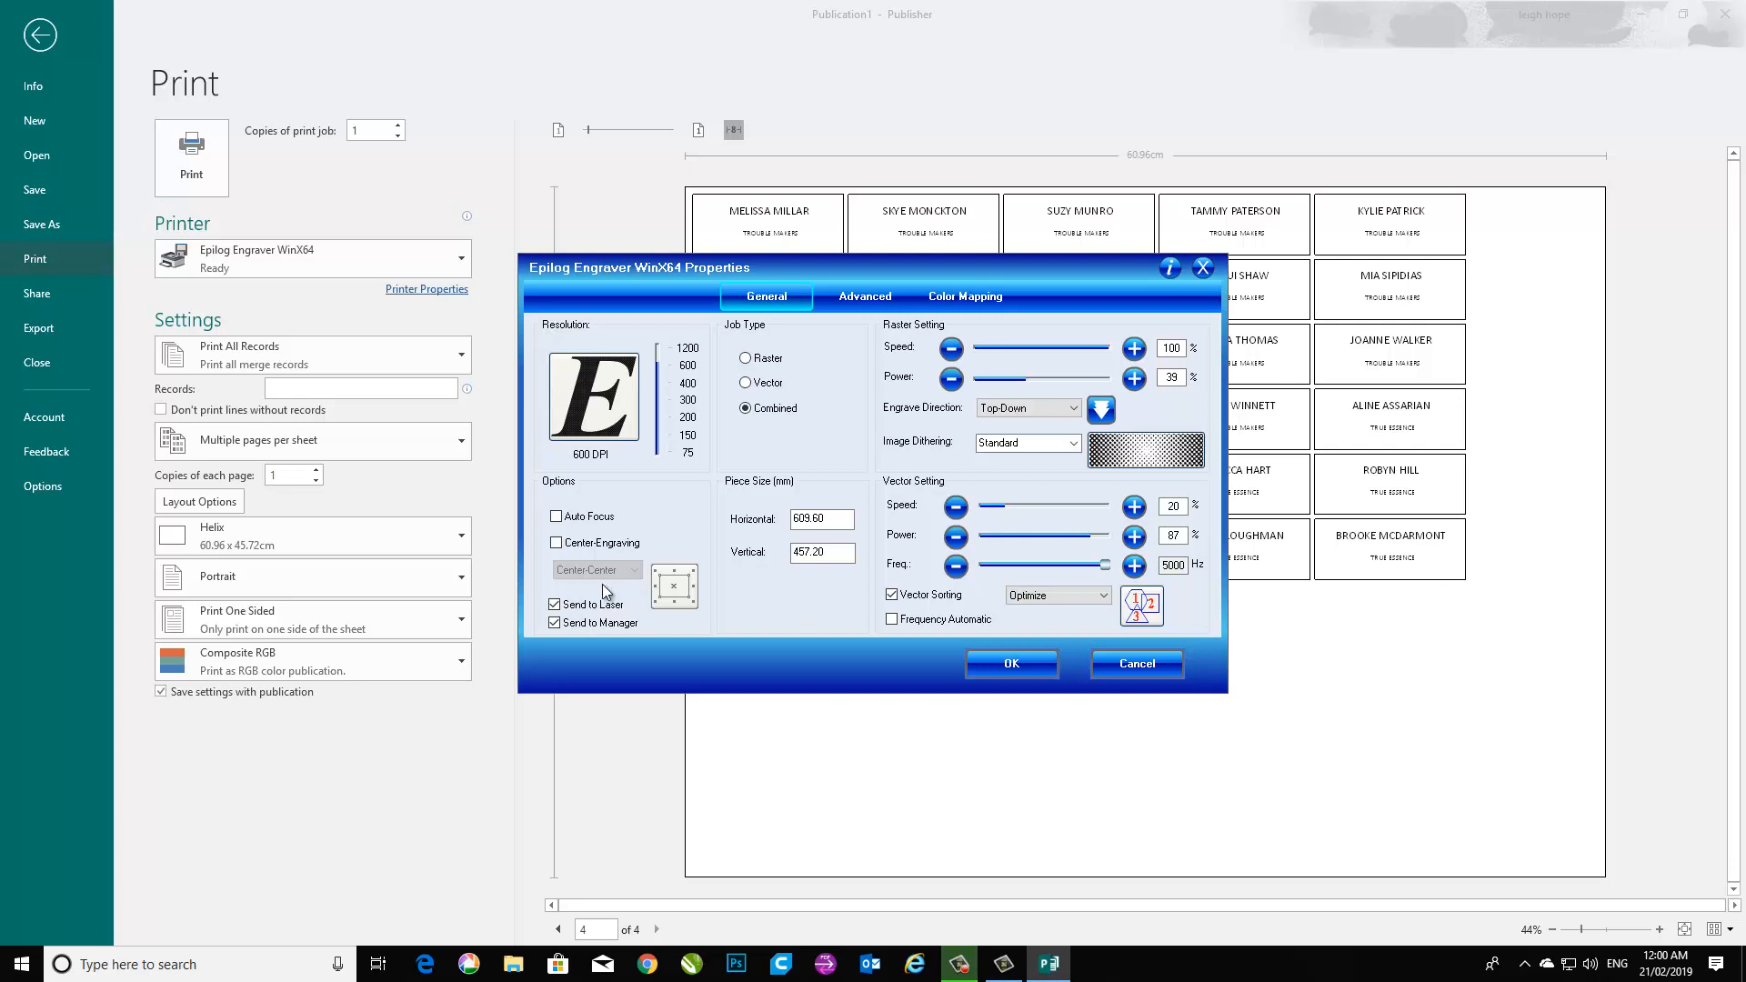
{"action": "left_click", "coordinate": [555, 517]}
{"action": "left_click", "coordinate": [1029, 667]}
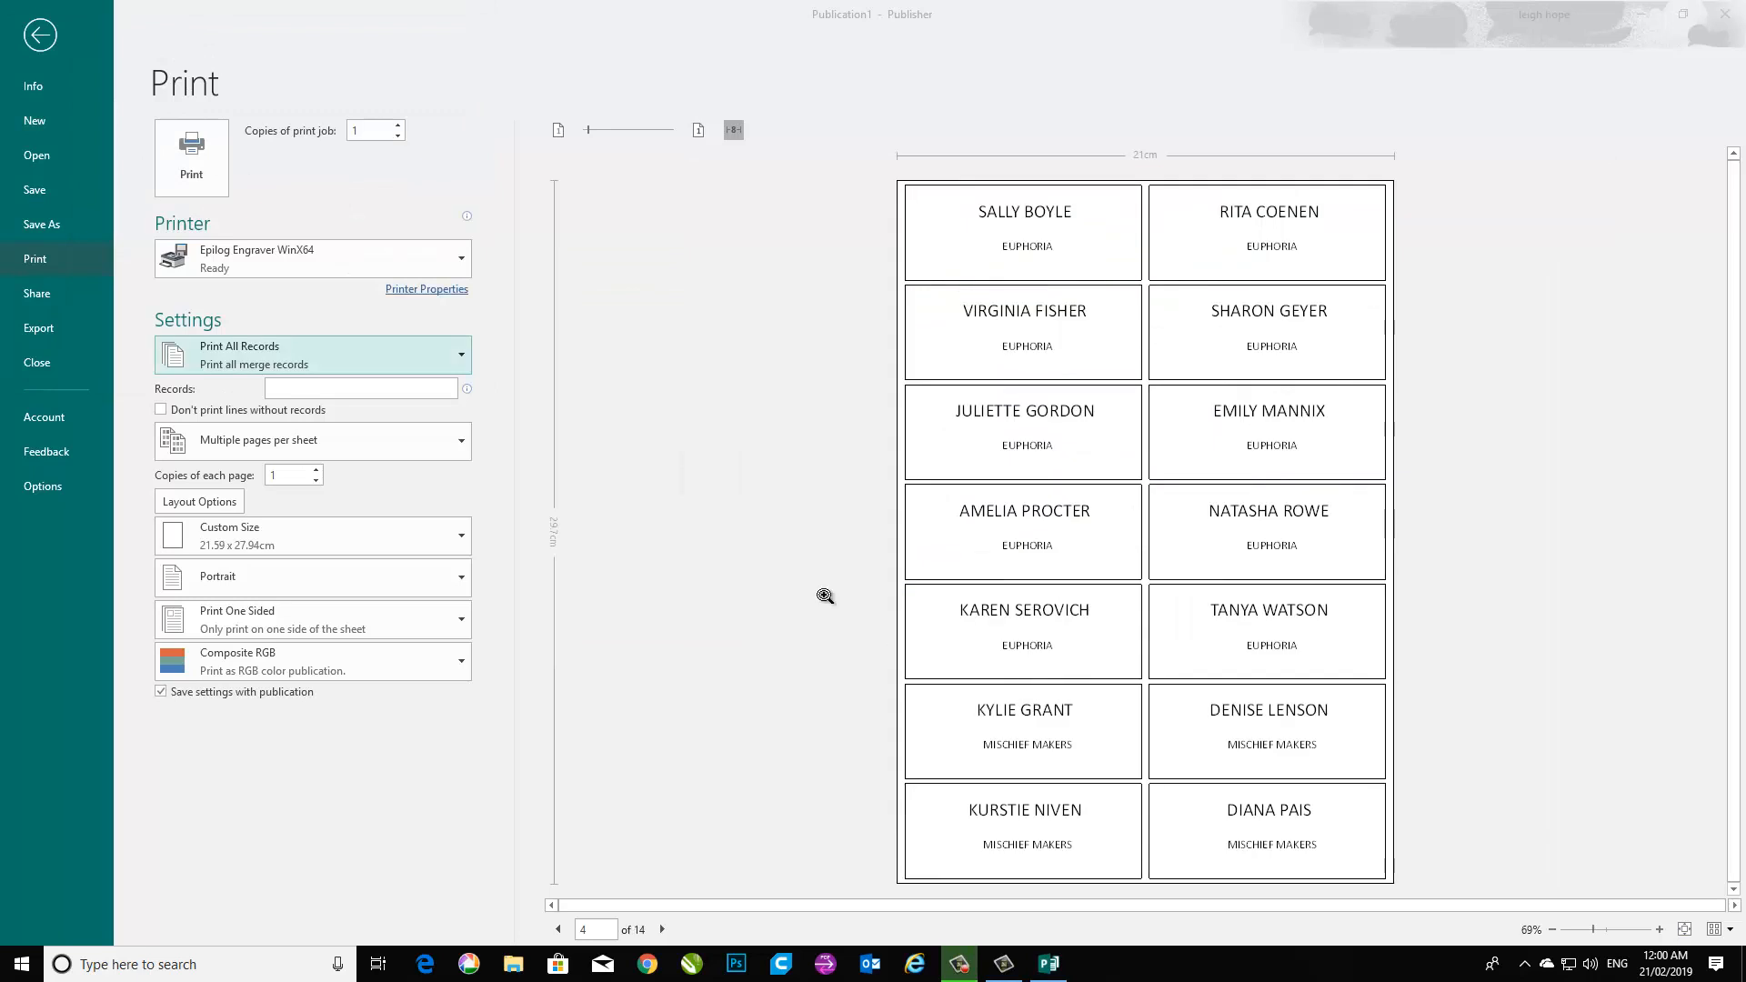
Choose the Helix 60.96 x 45.72 cm paper size again and return to the badge publication.
{"action": "left_click", "coordinate": [377, 533]}
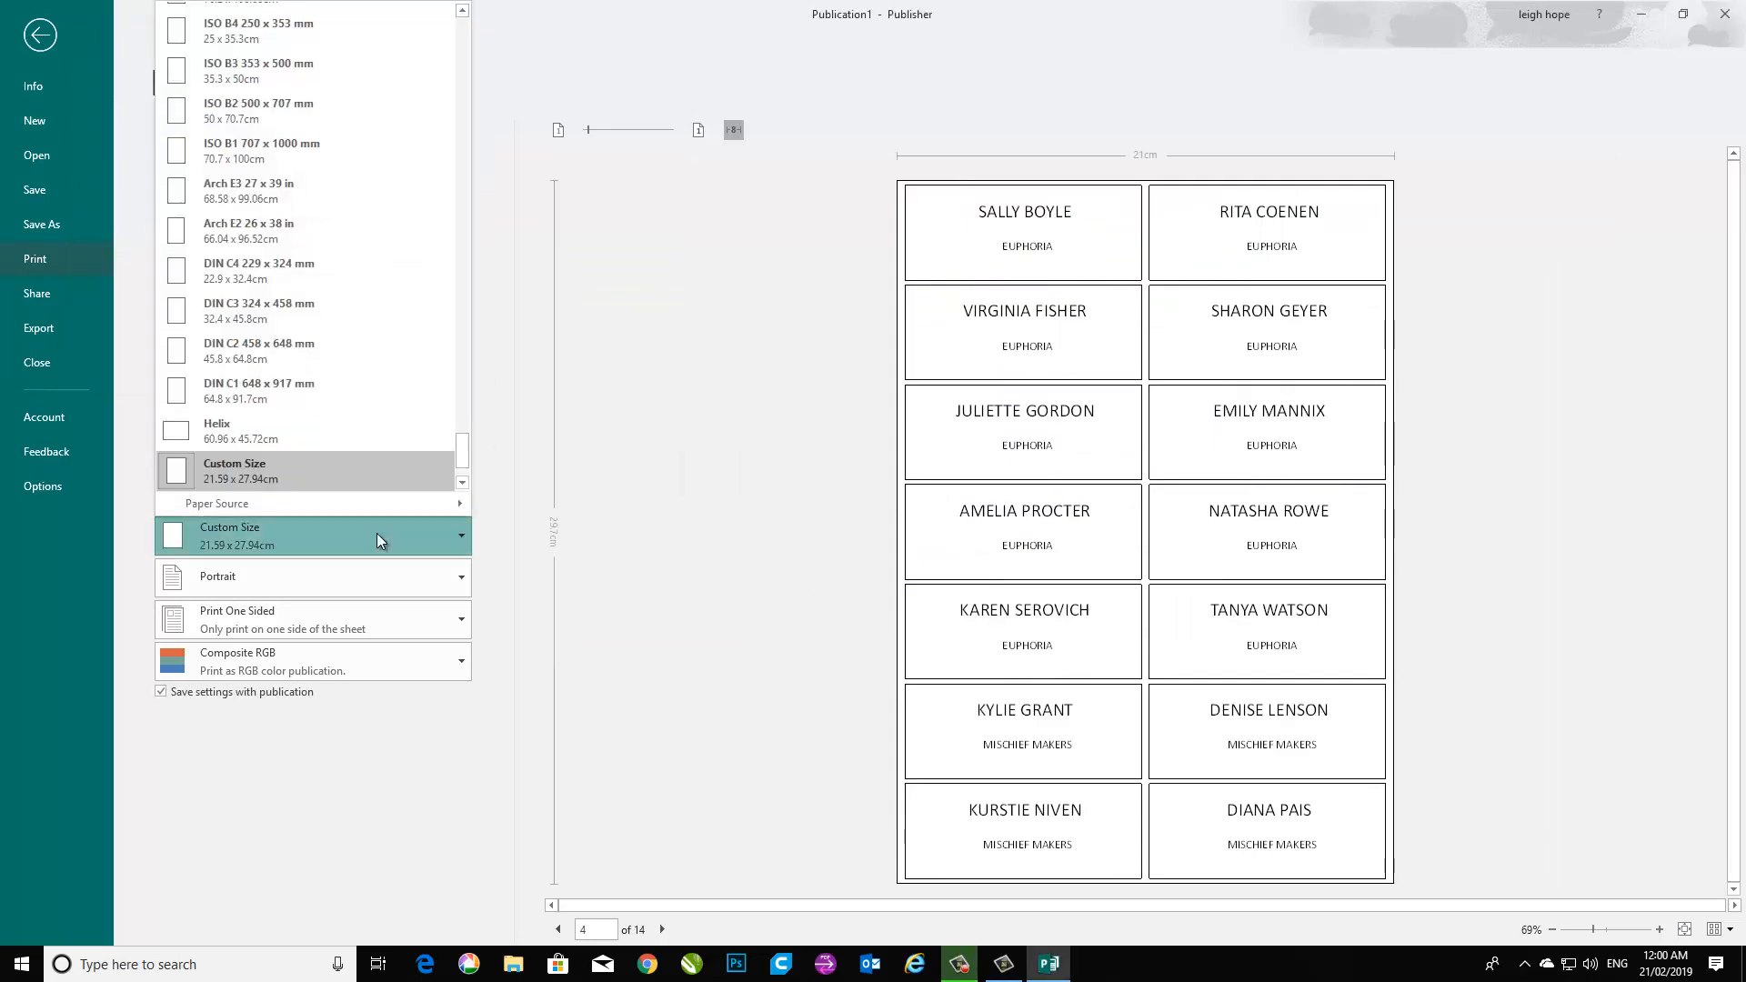
{"action": "left_click", "coordinate": [414, 431]}
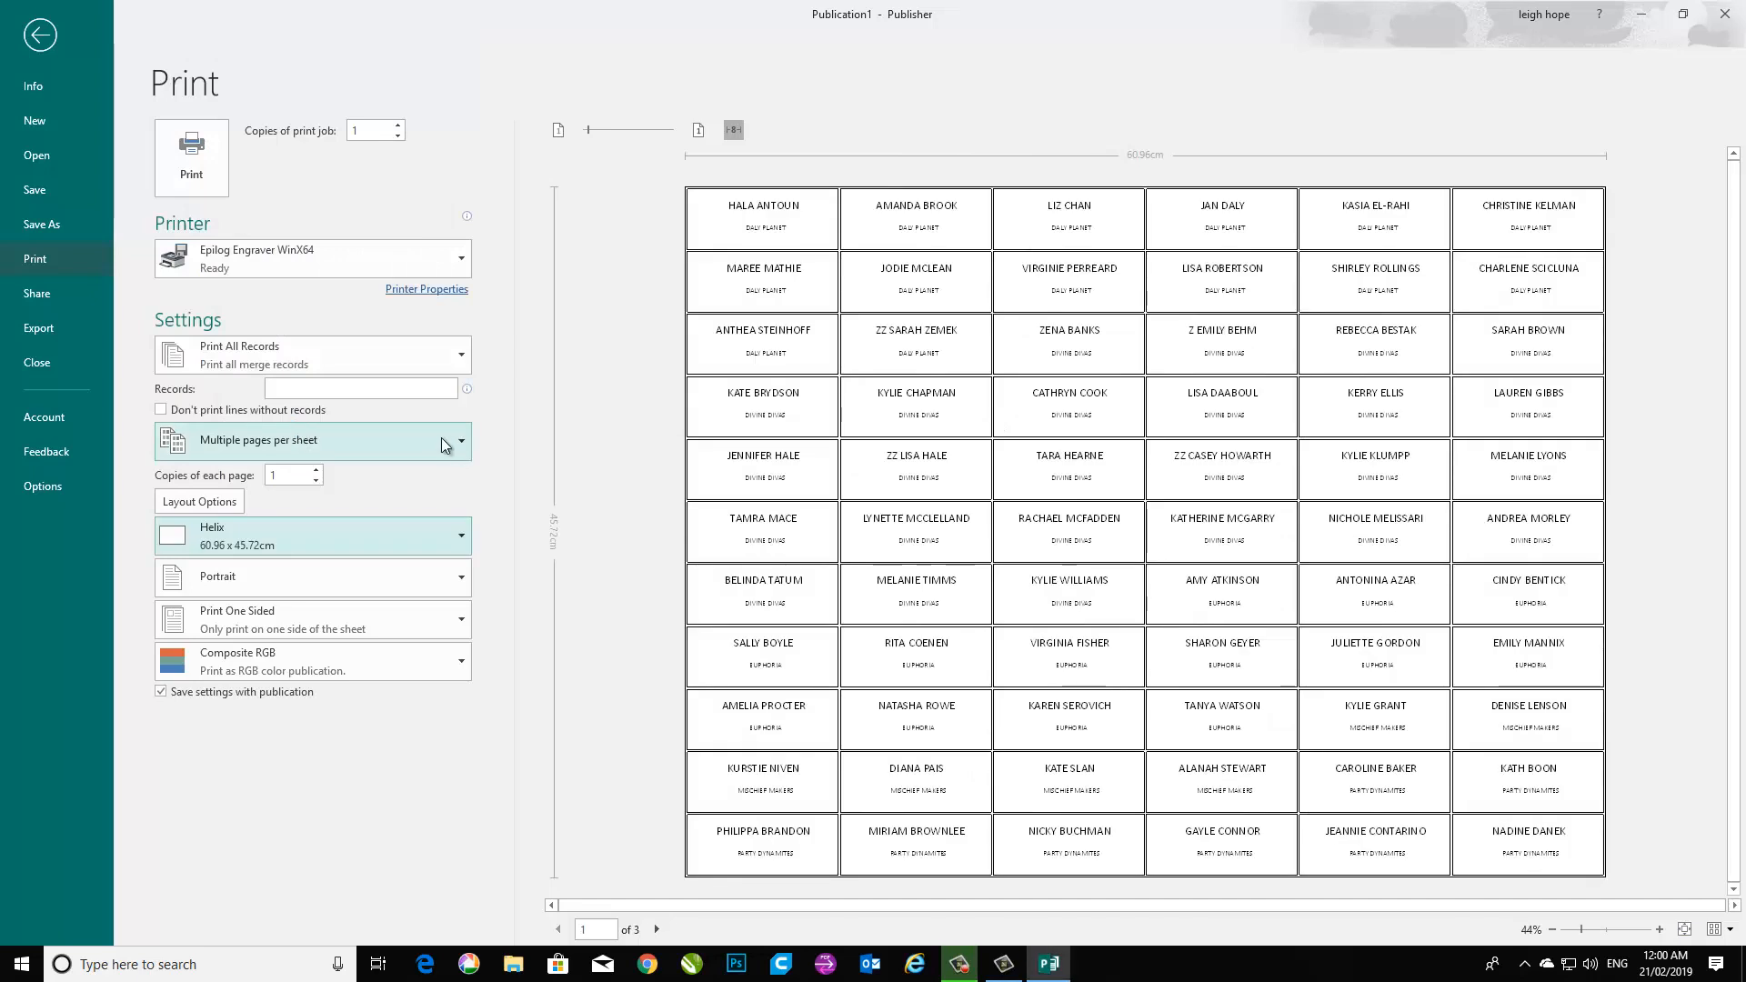
{"action": "left_click", "coordinate": [198, 157]}
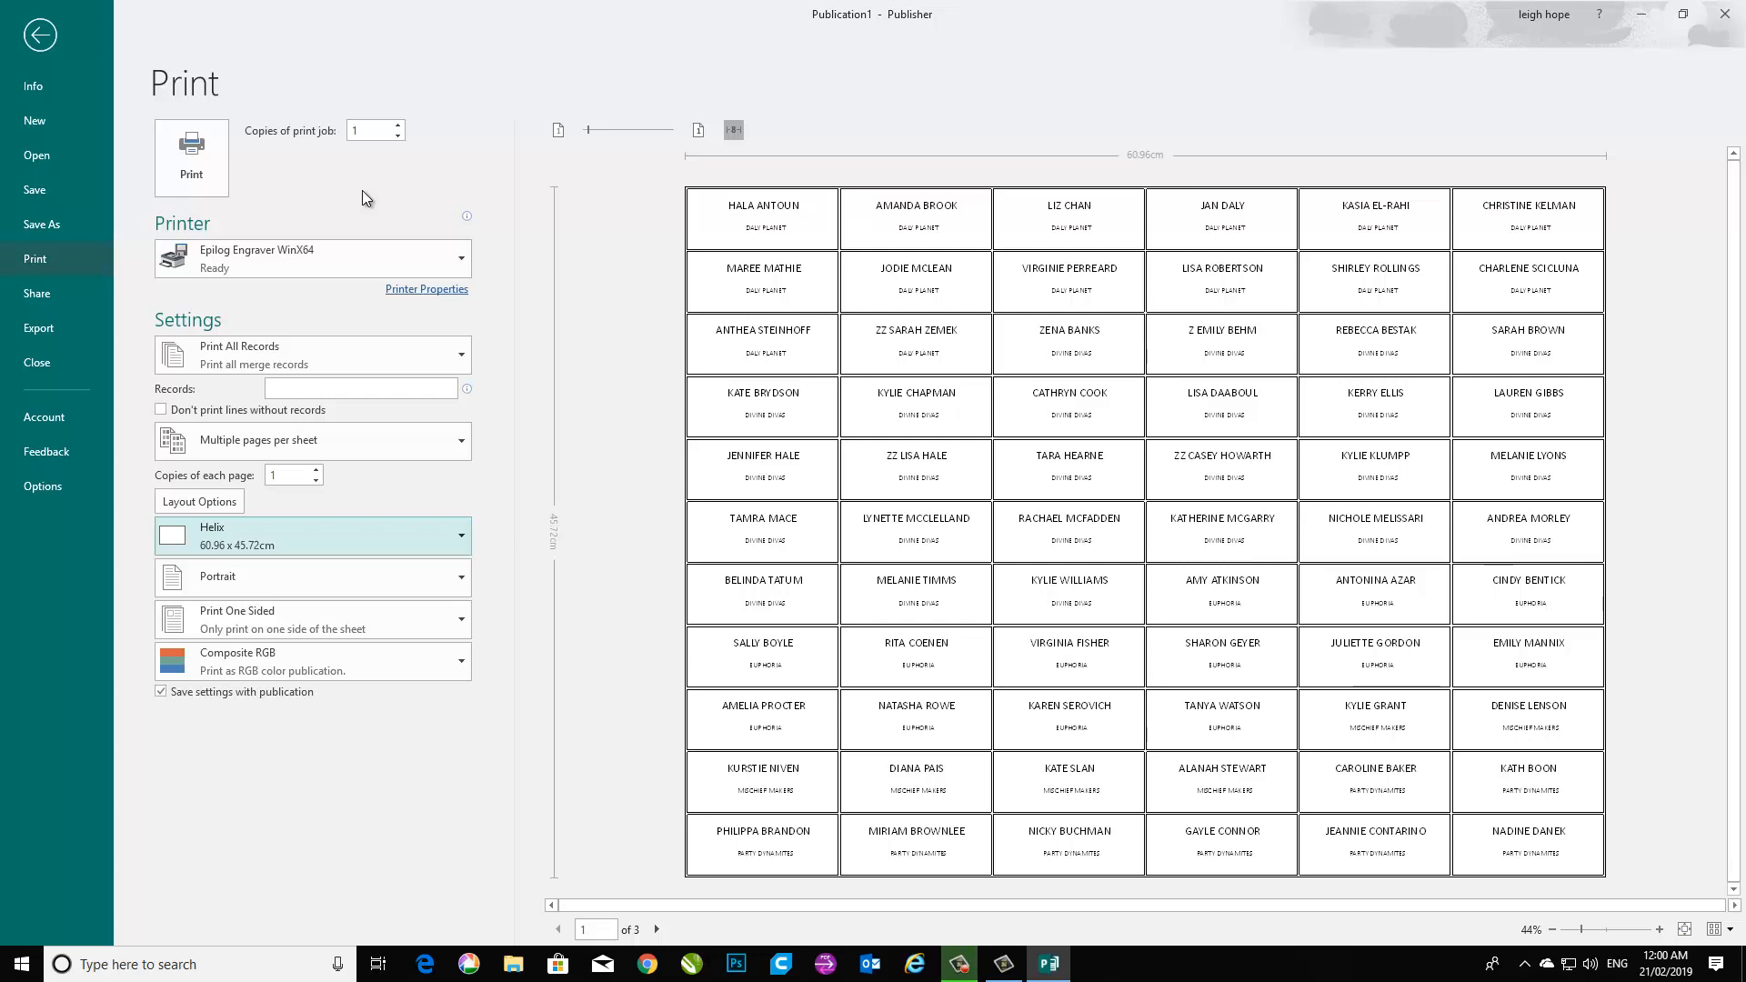
{"action": "left_click", "coordinate": [49, 34]}
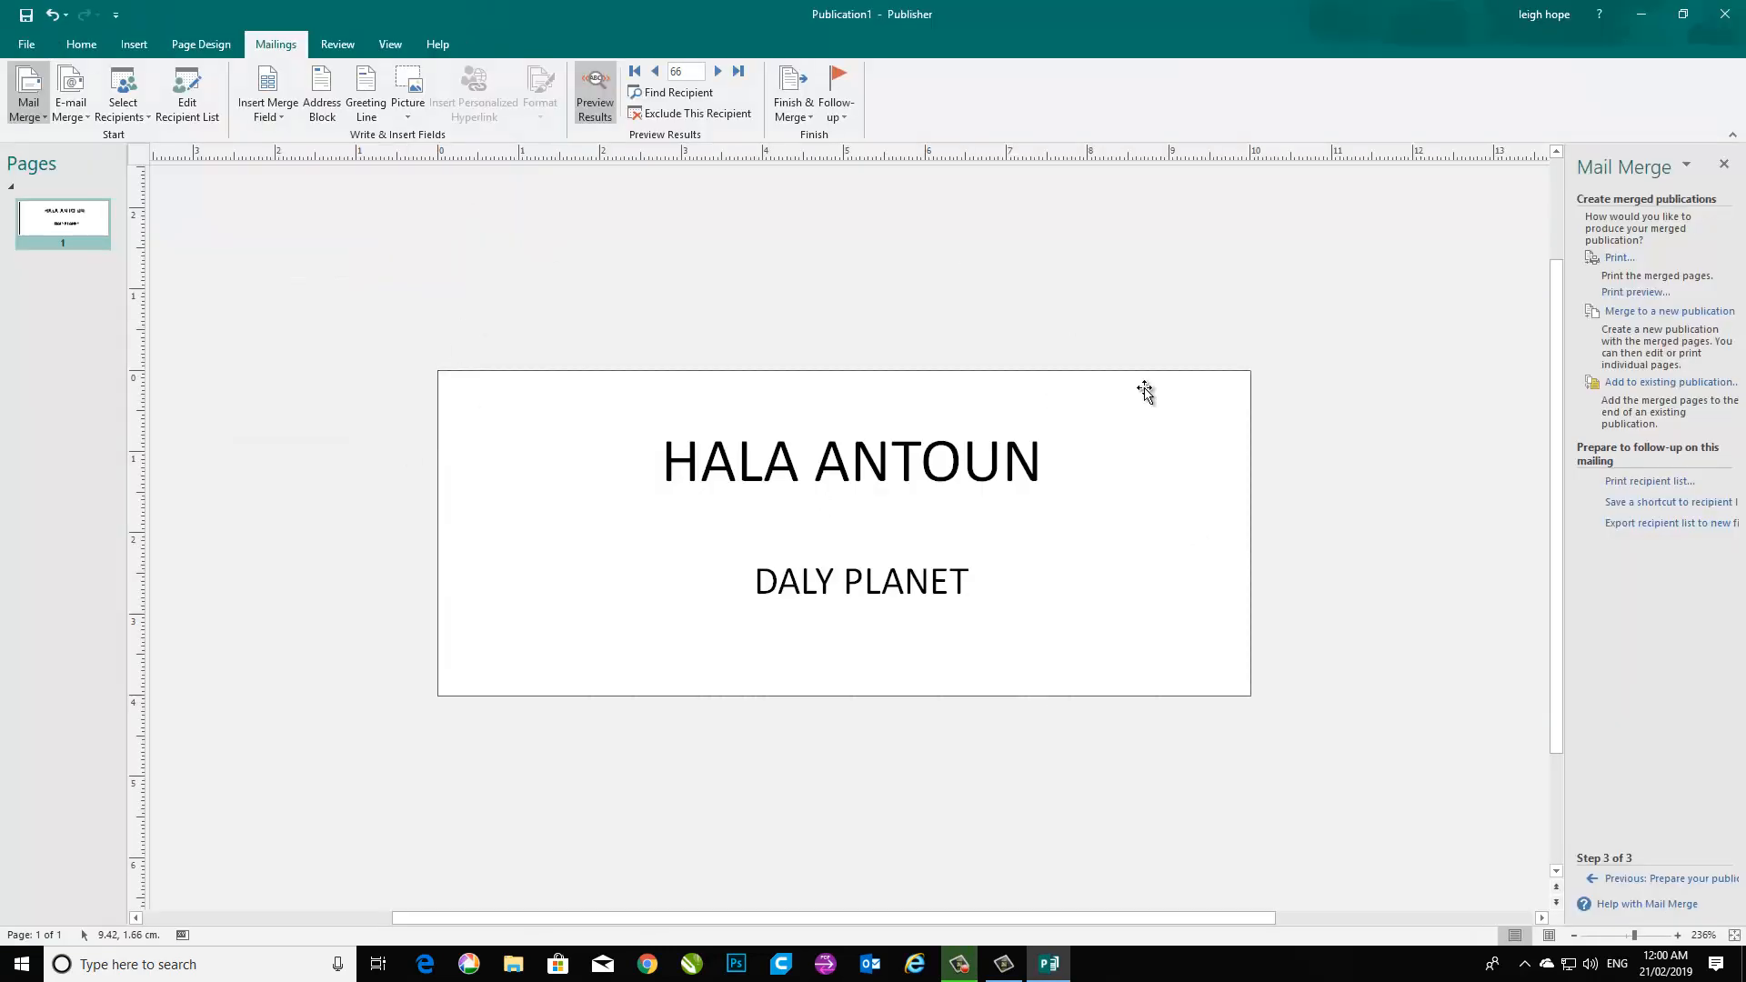
Save the publication as "10x4 name badge" on the M2 (D:) drive.
{"action": "left_click", "coordinate": [27, 44]}
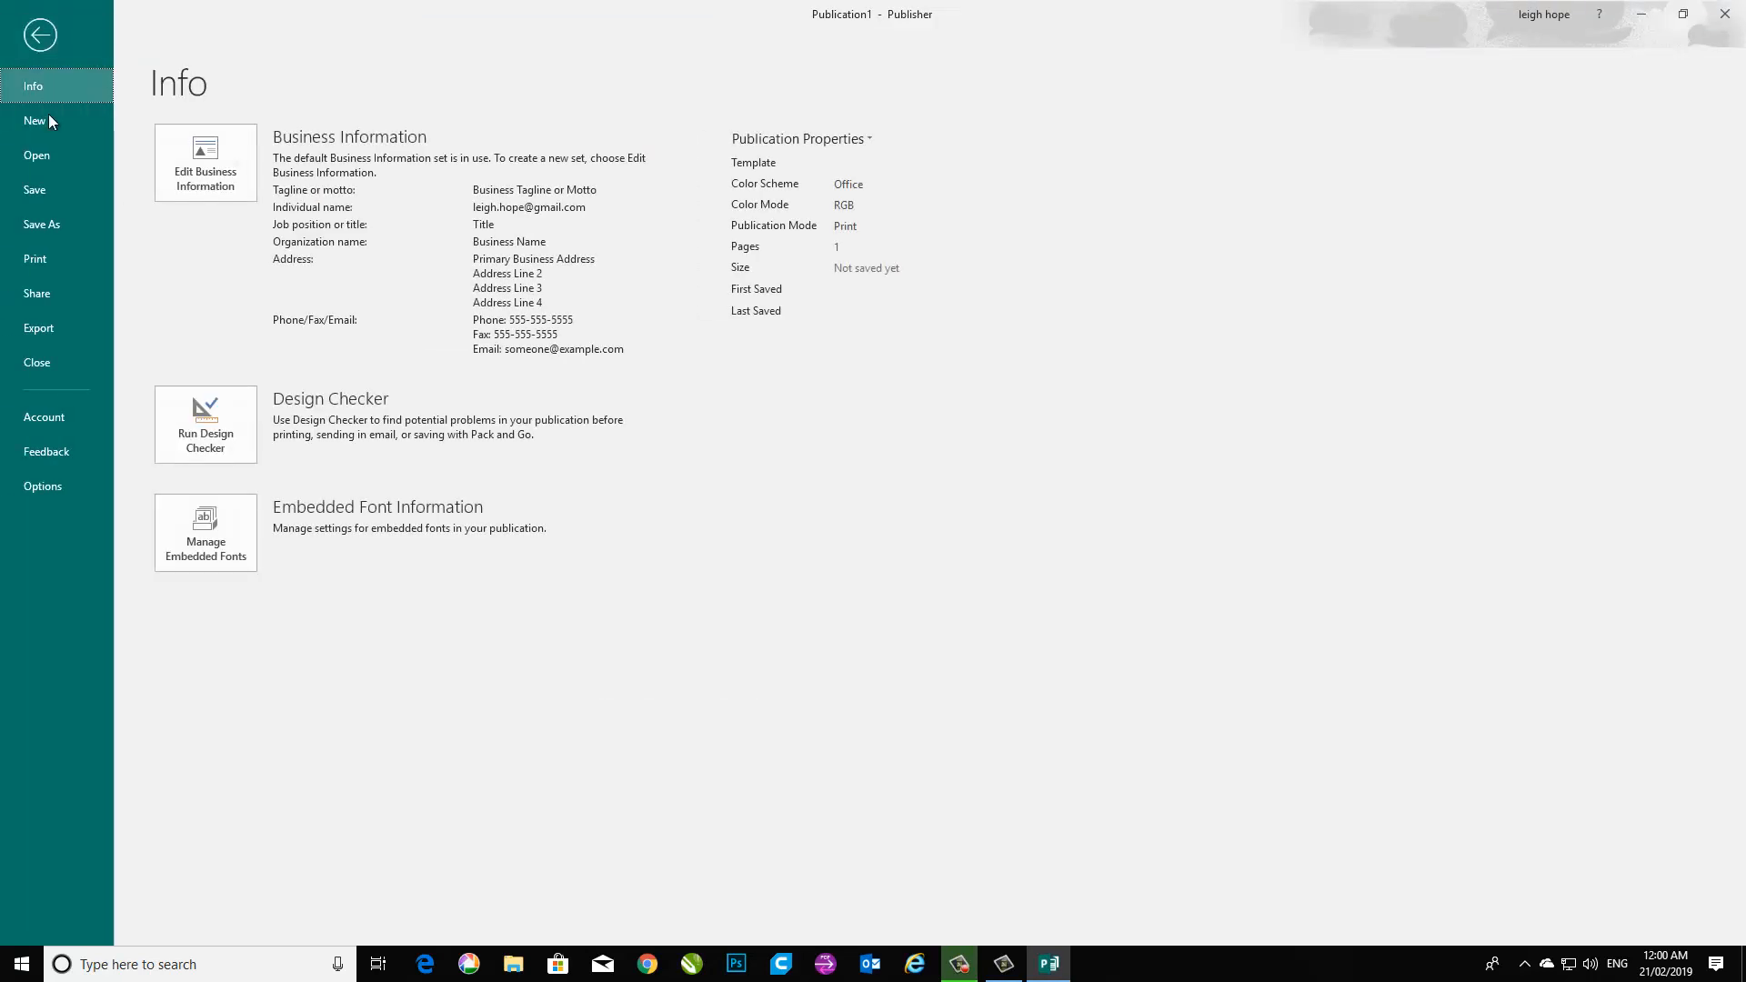
{"action": "left_click", "coordinate": [41, 227]}
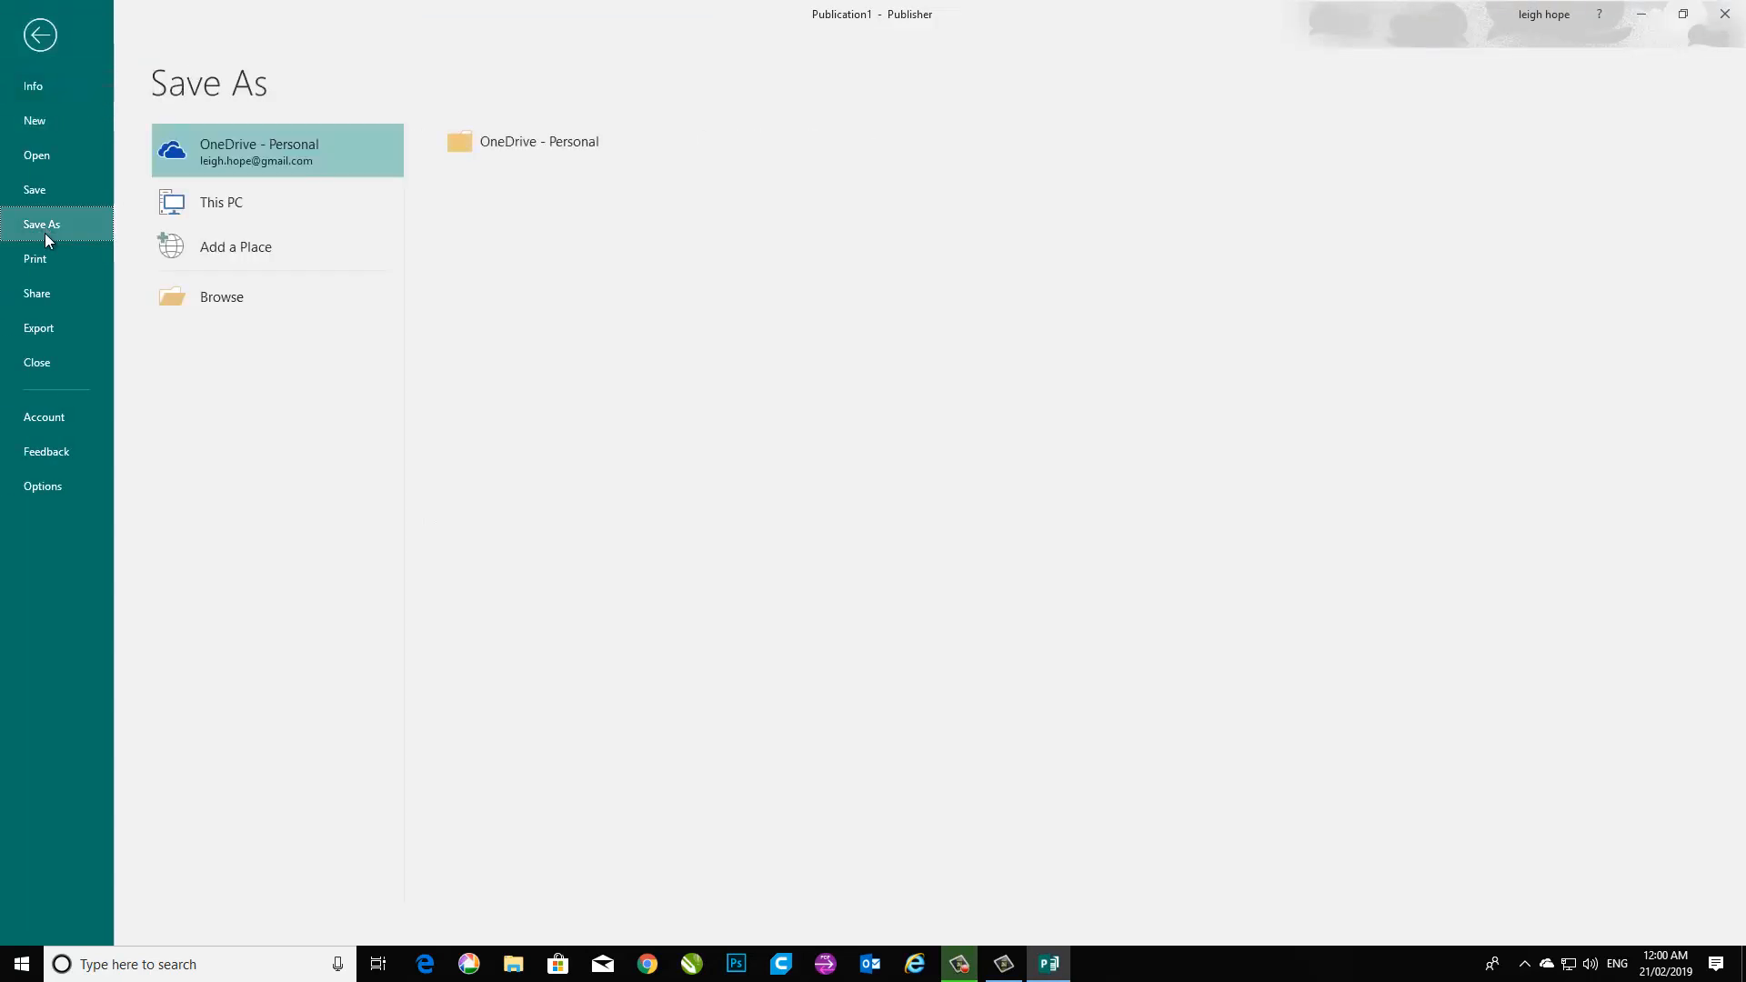
{"action": "left_click", "coordinate": [223, 297]}
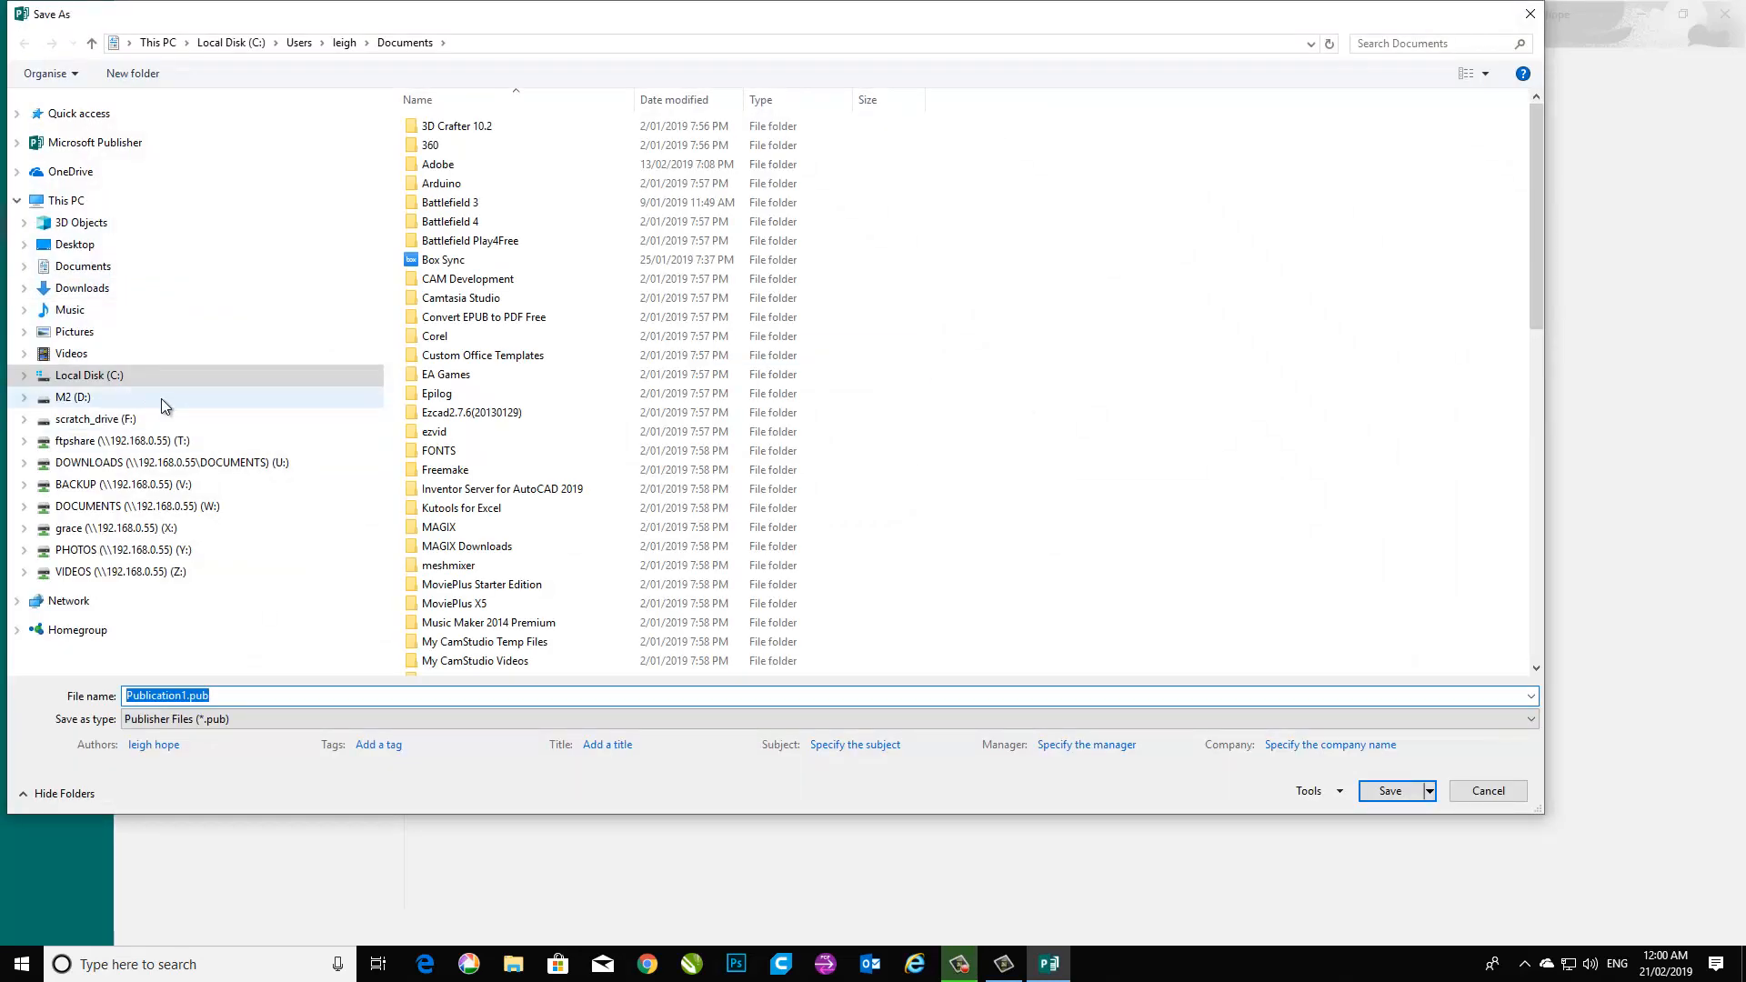
{"action": "left_click", "coordinate": [164, 403]}
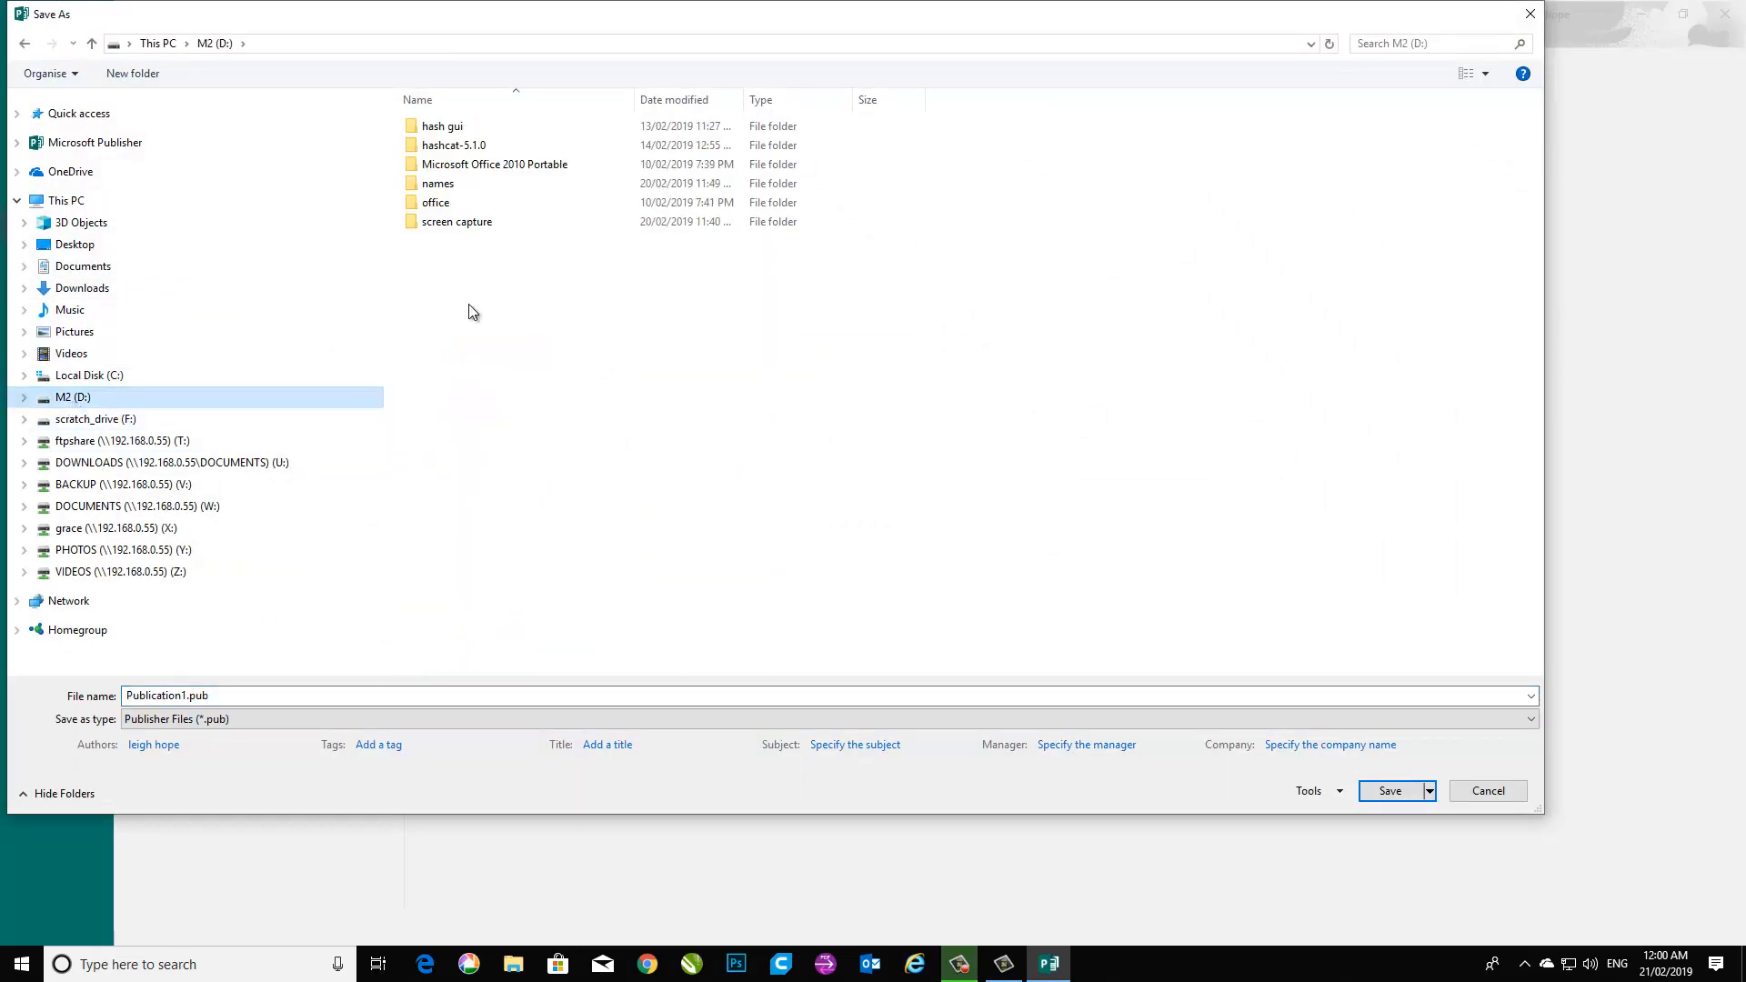
{"action": "double_click", "coordinate": [218, 694]}
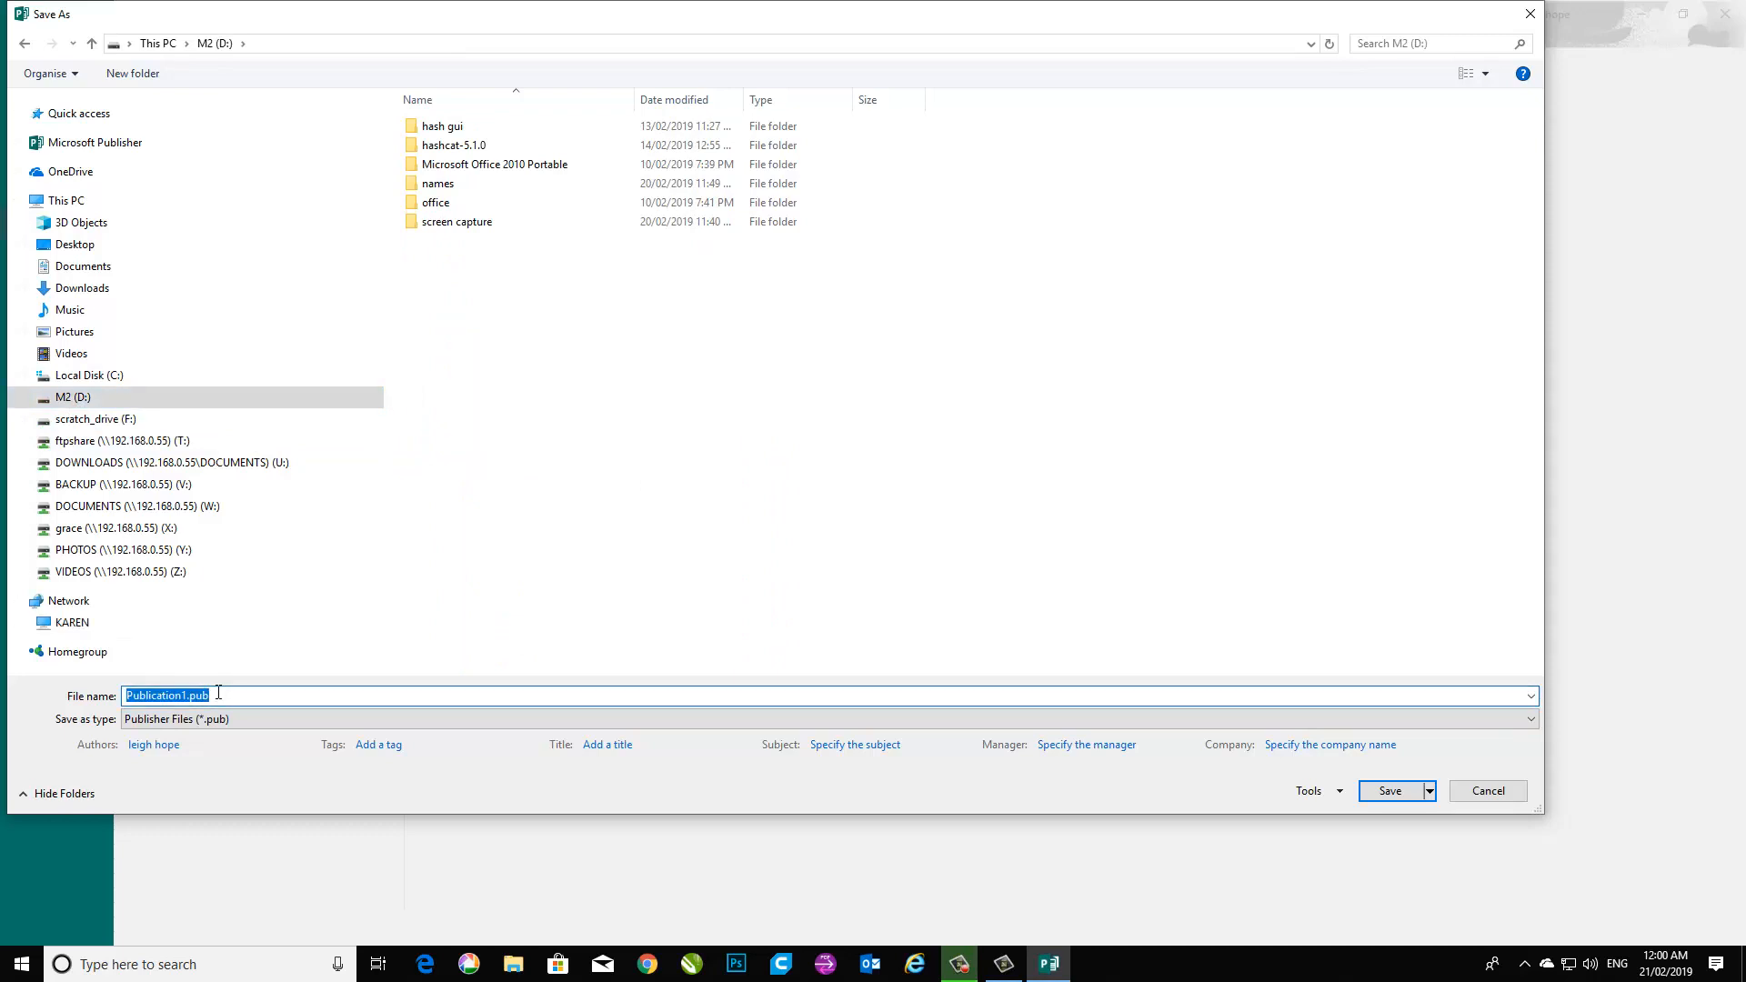
{"action": "type", "text": "10x4 name badge"}
{"action": "key", "text": "Return"}
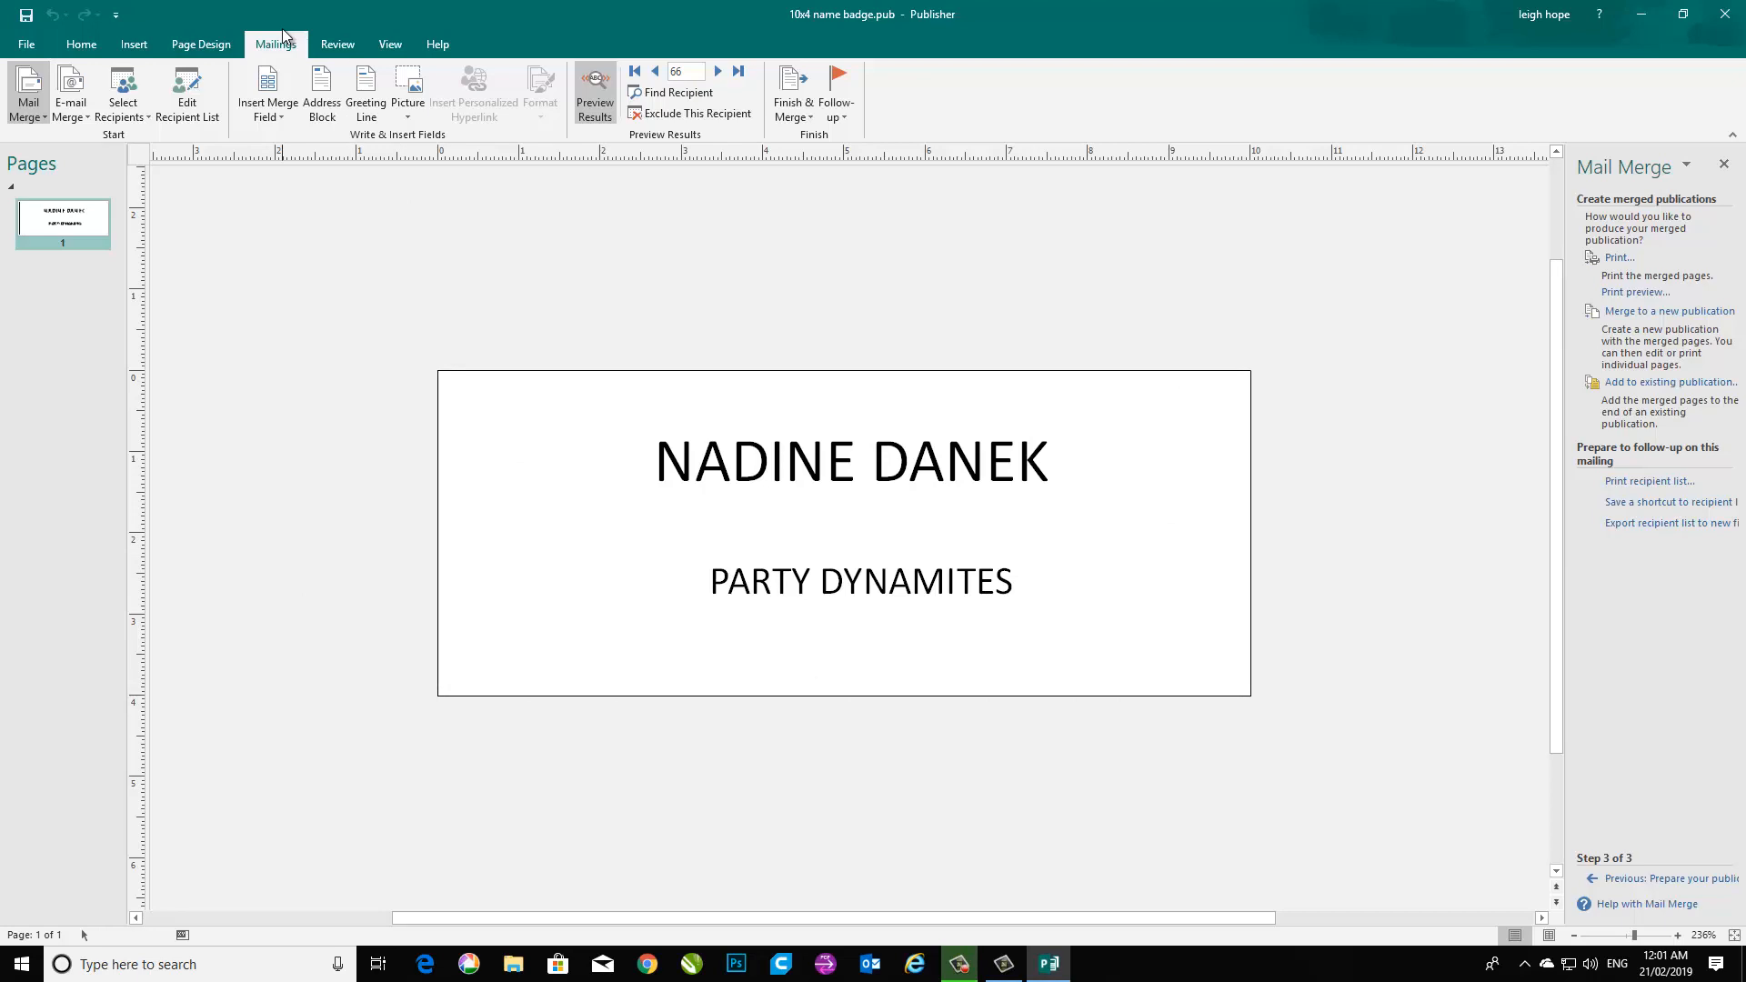
Open the options for selecting the mail merge recipients.
{"action": "left_click", "coordinate": [135, 116]}
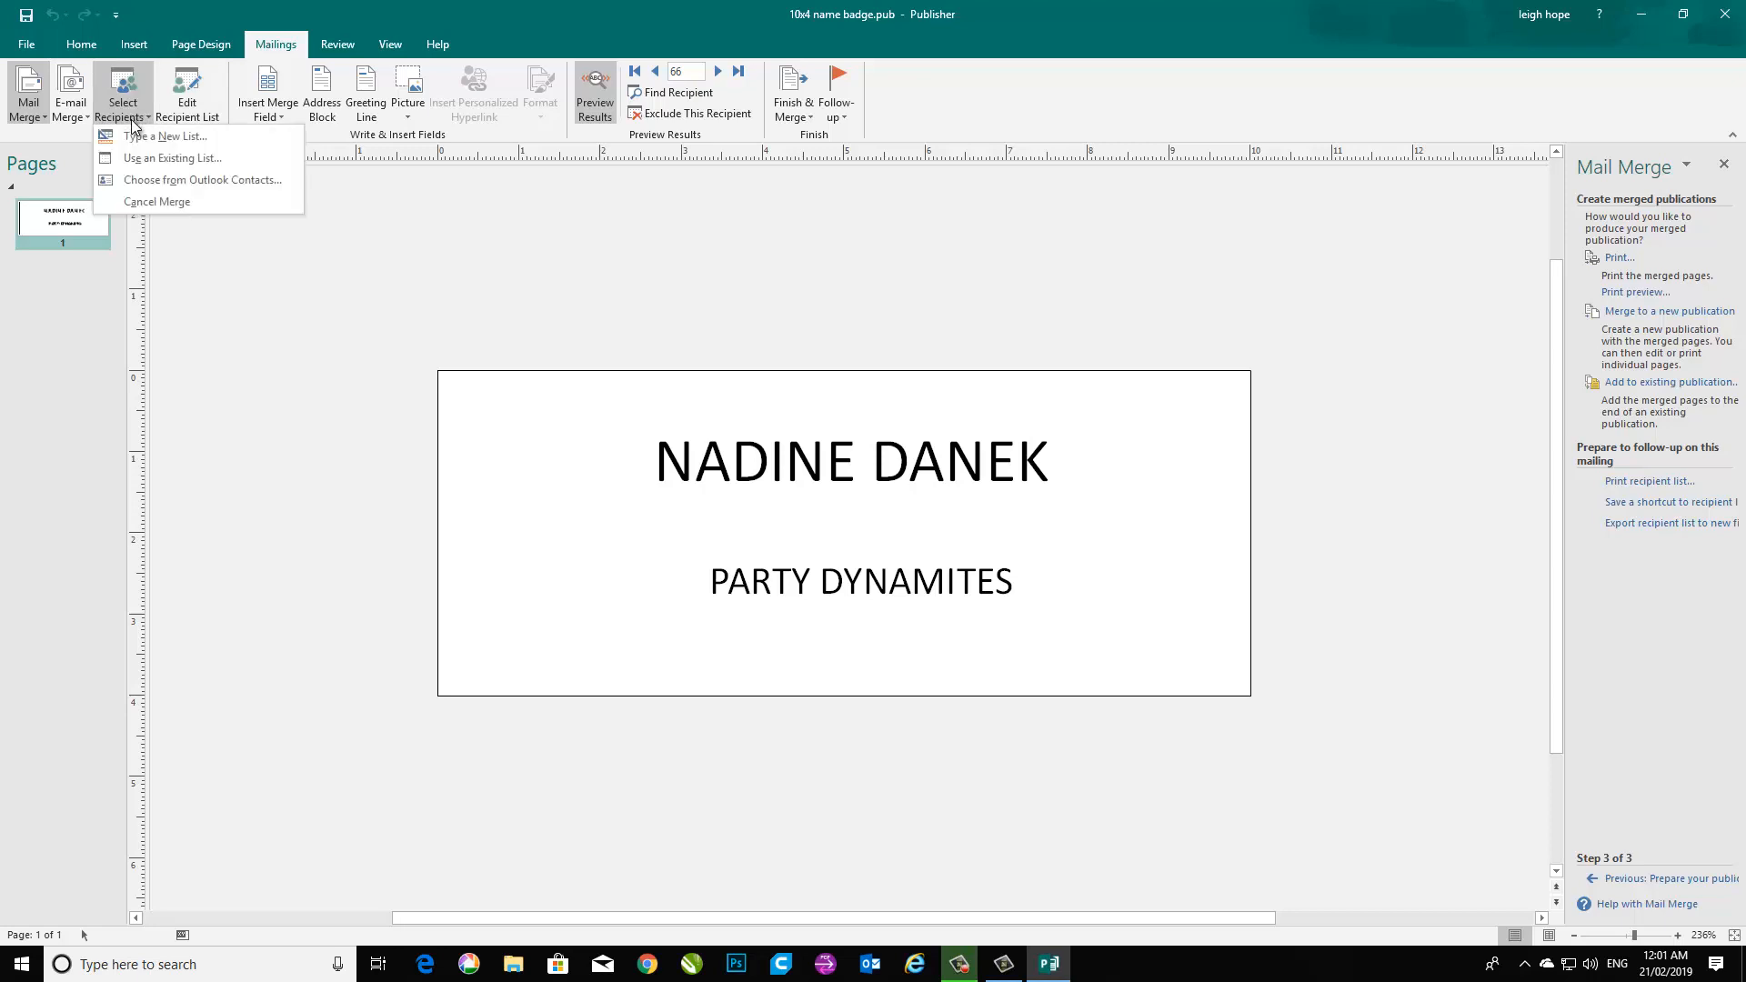